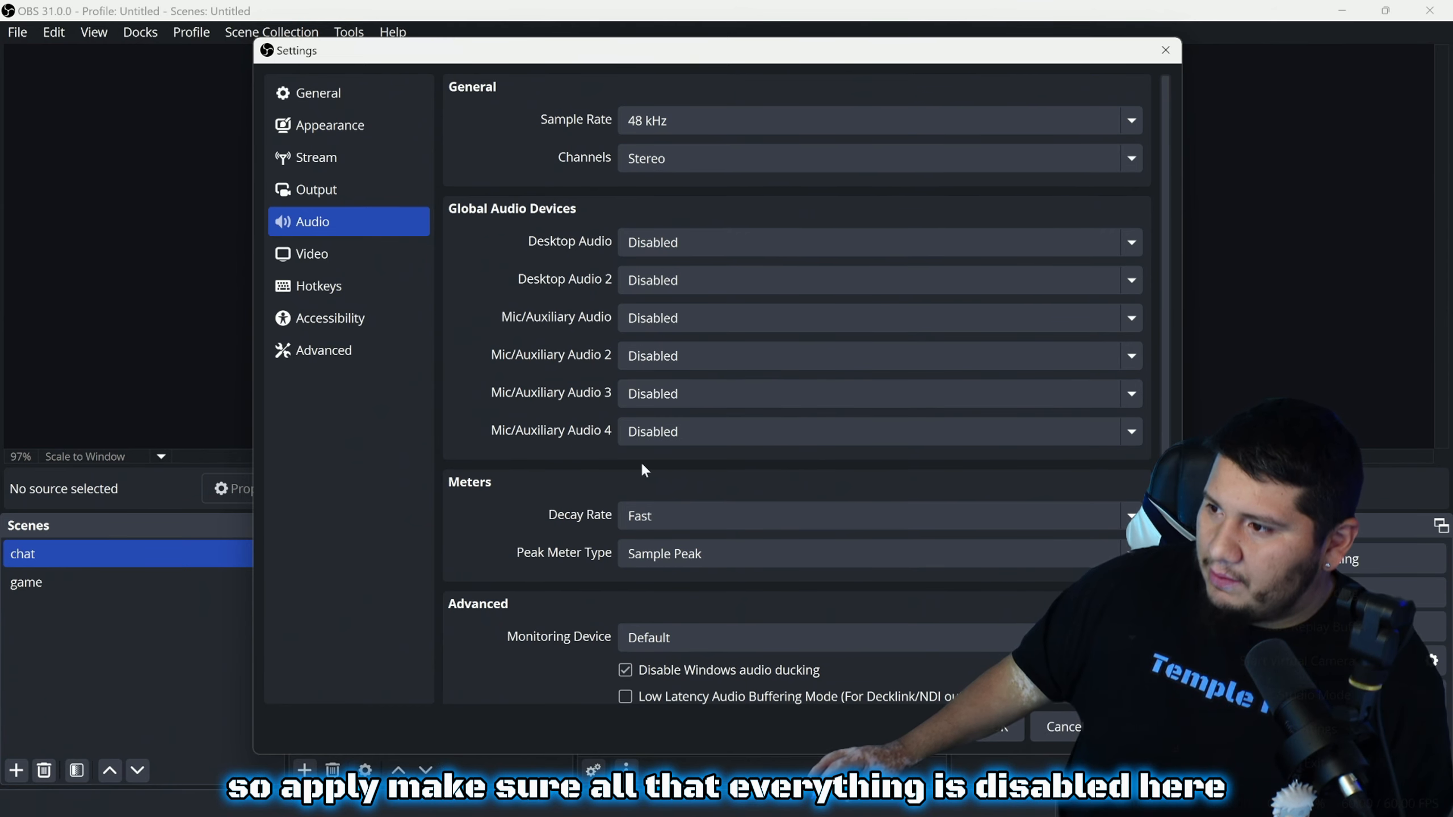
Apply the audio settings with every global desktop and mic/auxiliary device set to Disabled
left_click(1017, 739)
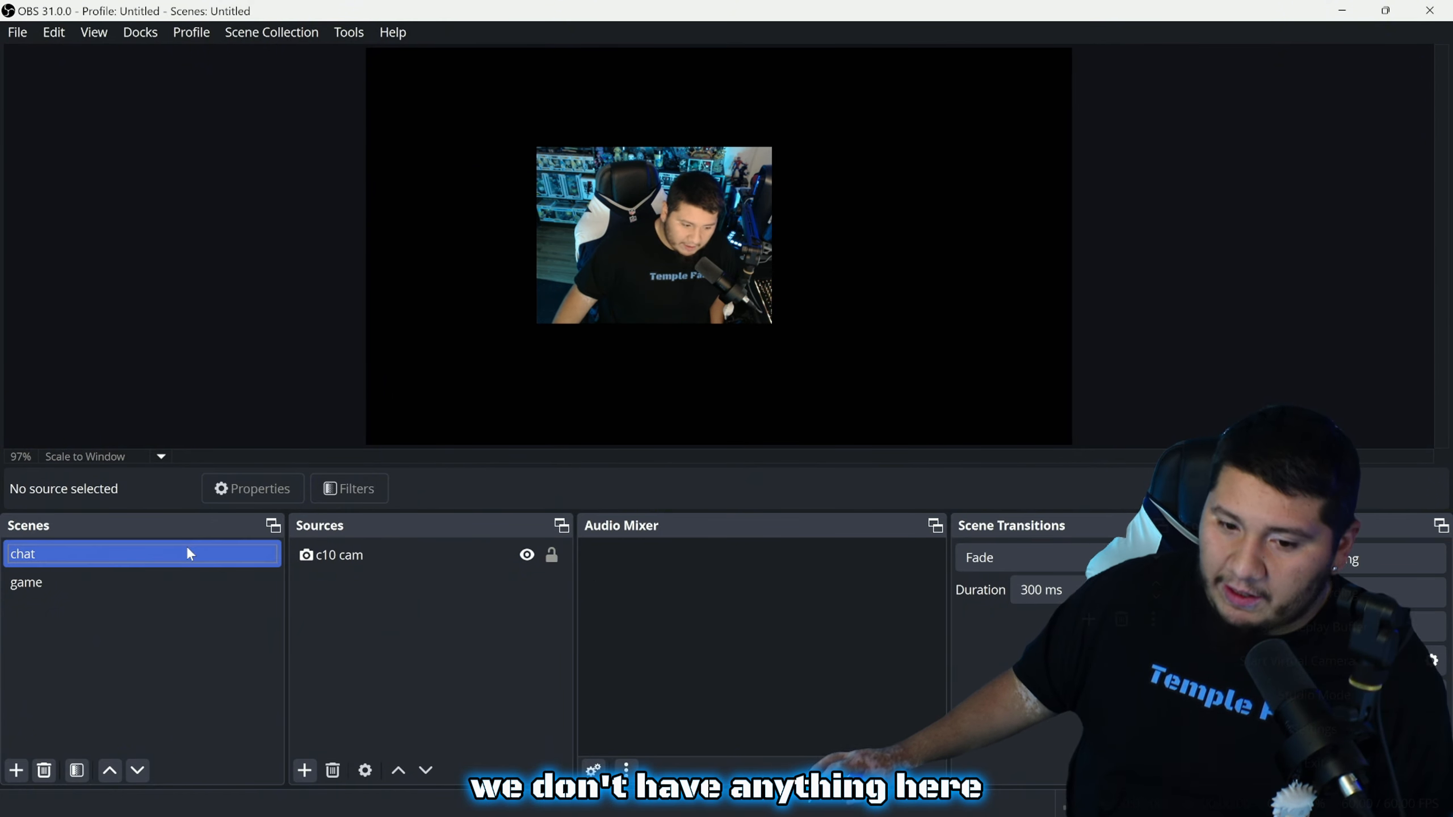
Switch from the chat scene to the game scene and open Advanced Audio Properties
left_click(350, 558)
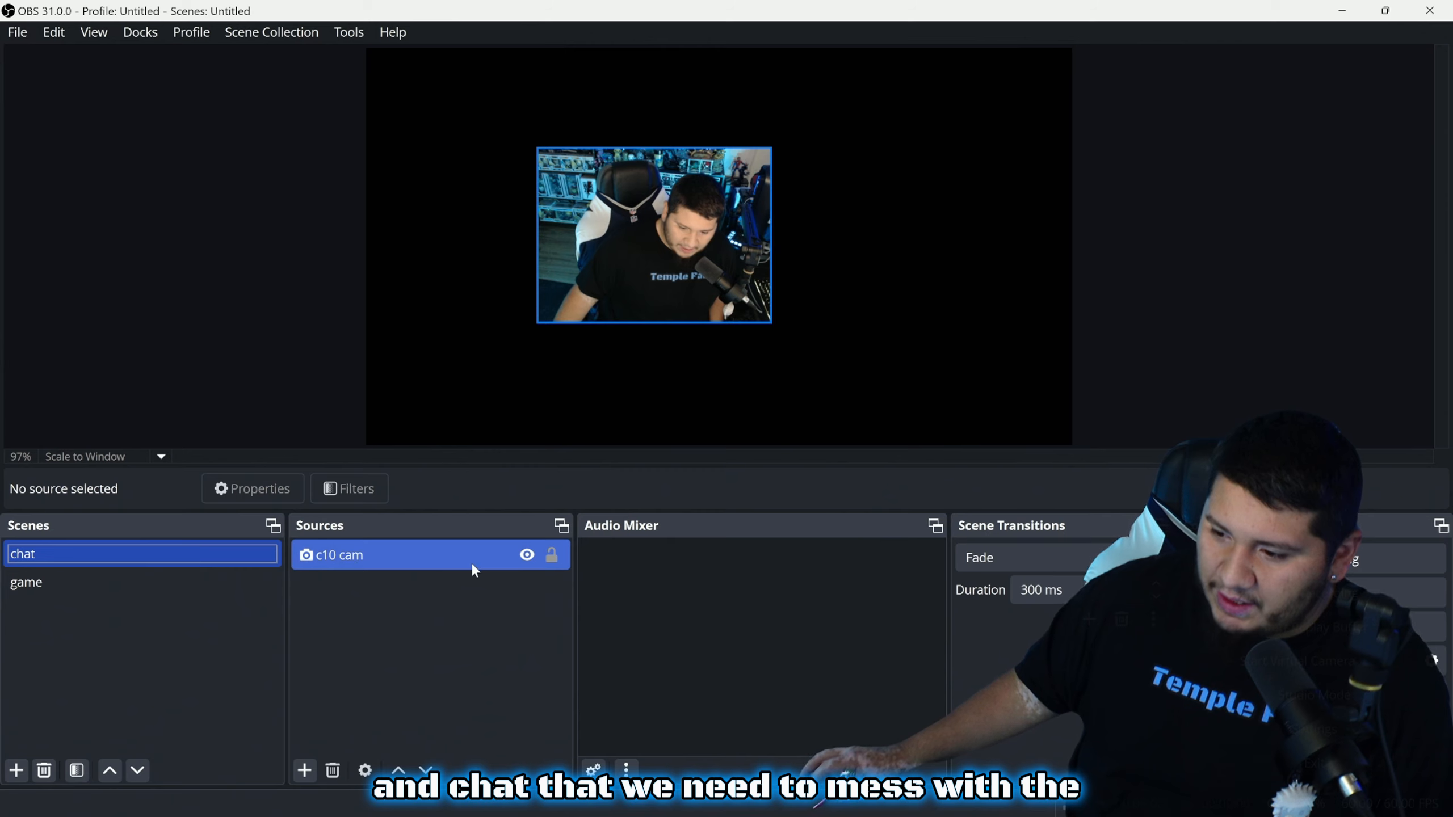
left_click(134, 582)
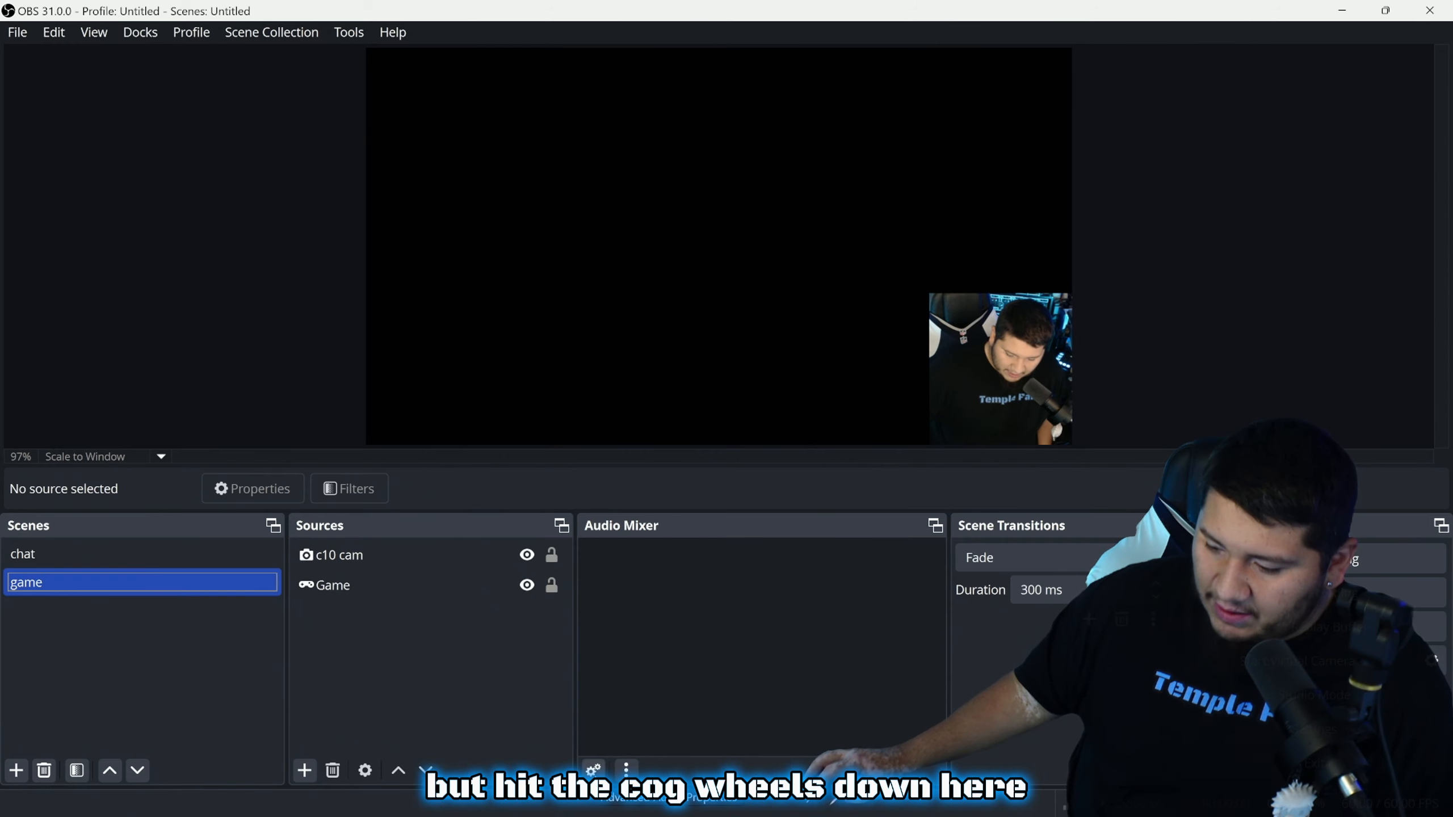
left_click(594, 770)
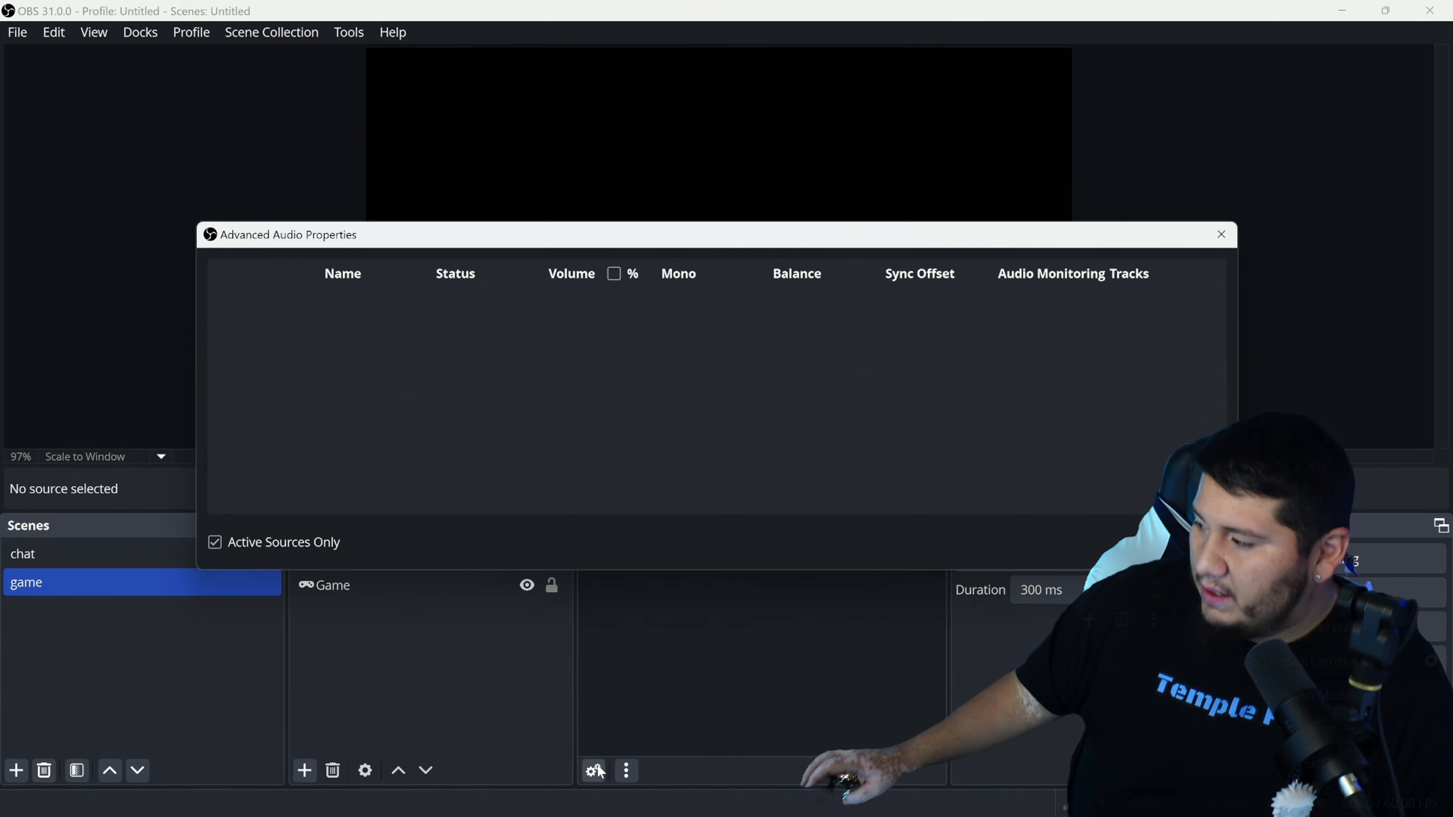
Show inactive sources, clear all of c10 cam's tracks, and put Game on tracks 1 and 2
left_click(215, 542)
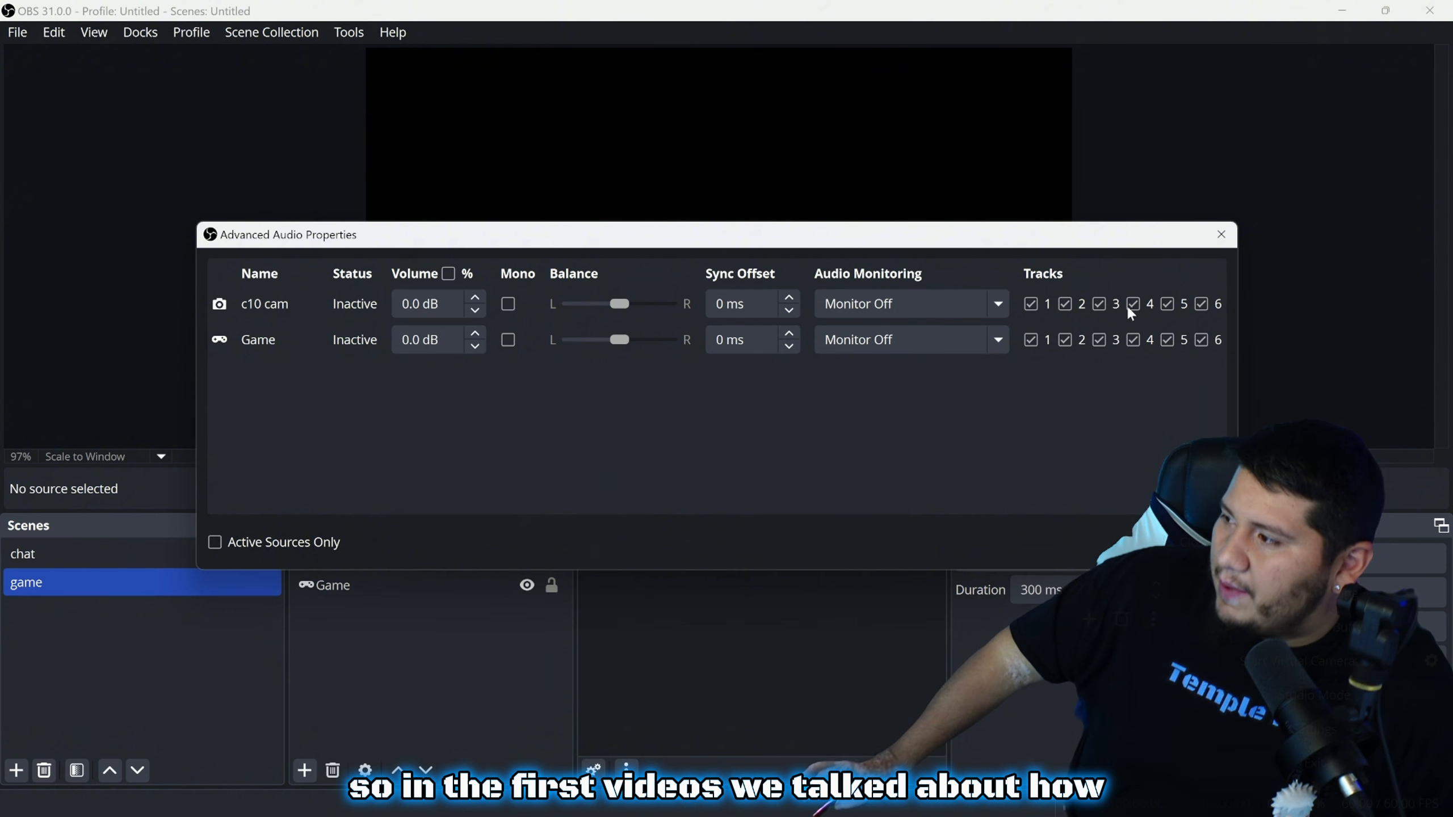
left_click(1207, 304)
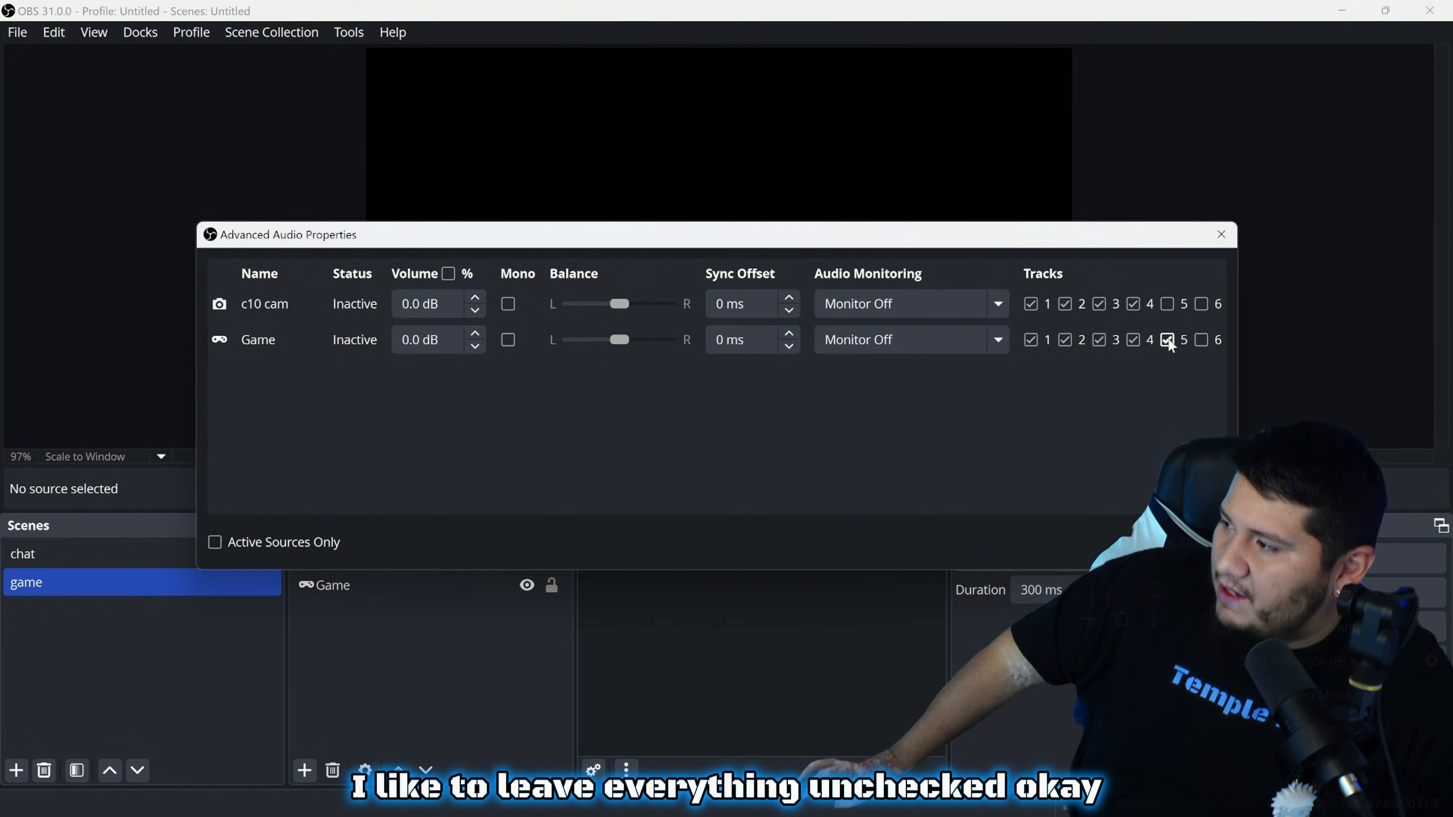
left_click(1099, 305)
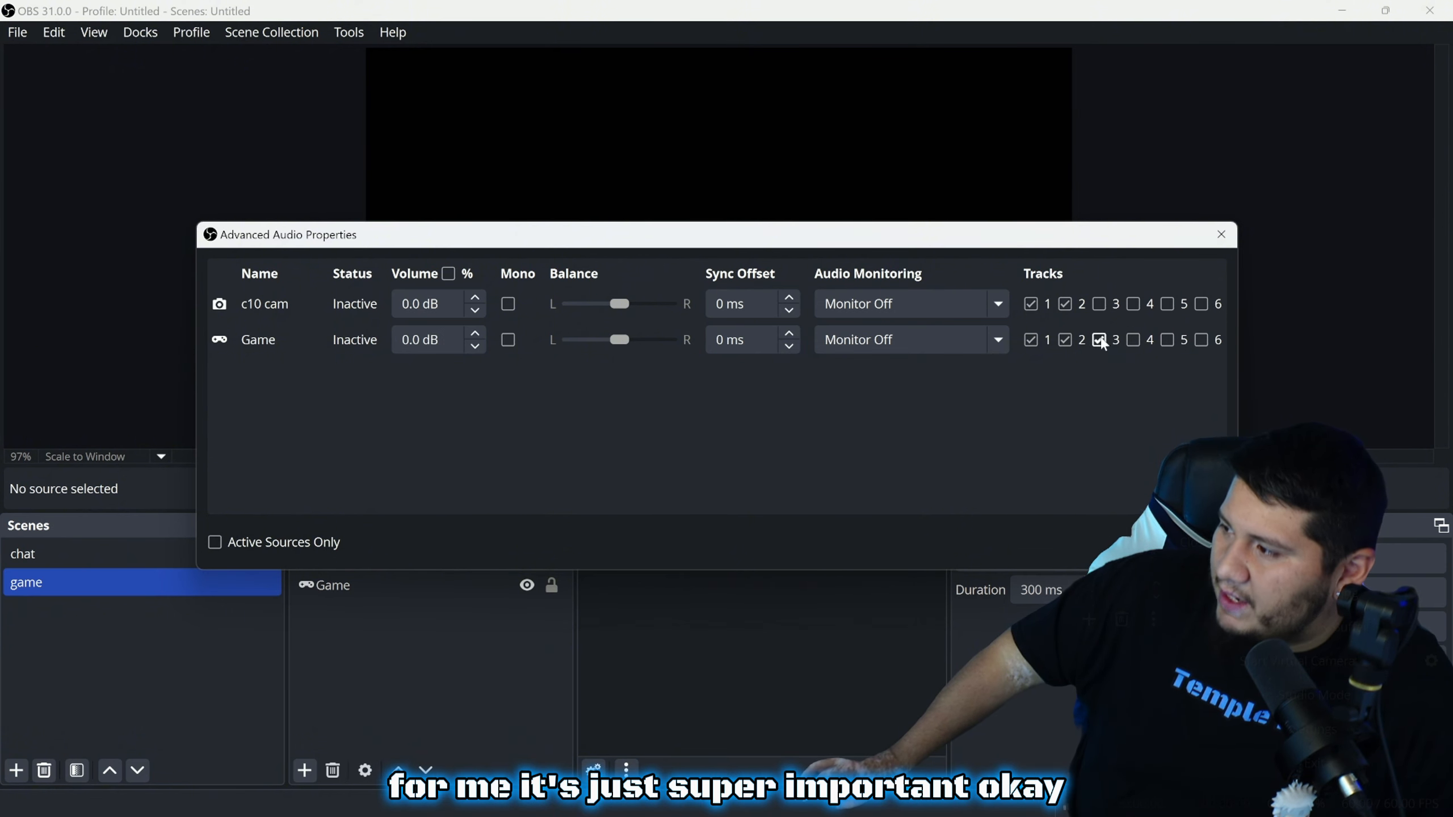
left_click(1031, 304)
left_click(1031, 340)
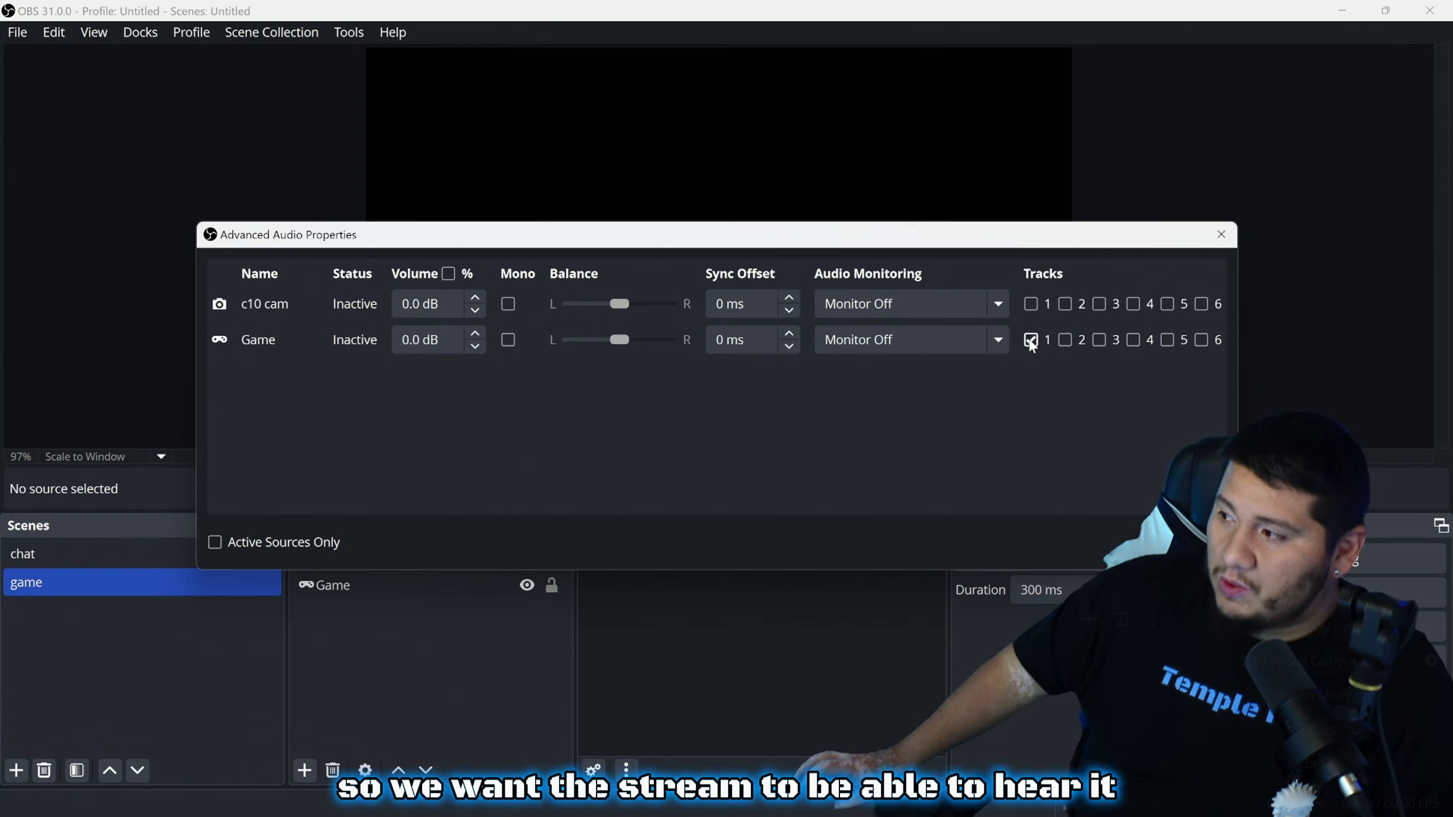
left_click(1070, 342)
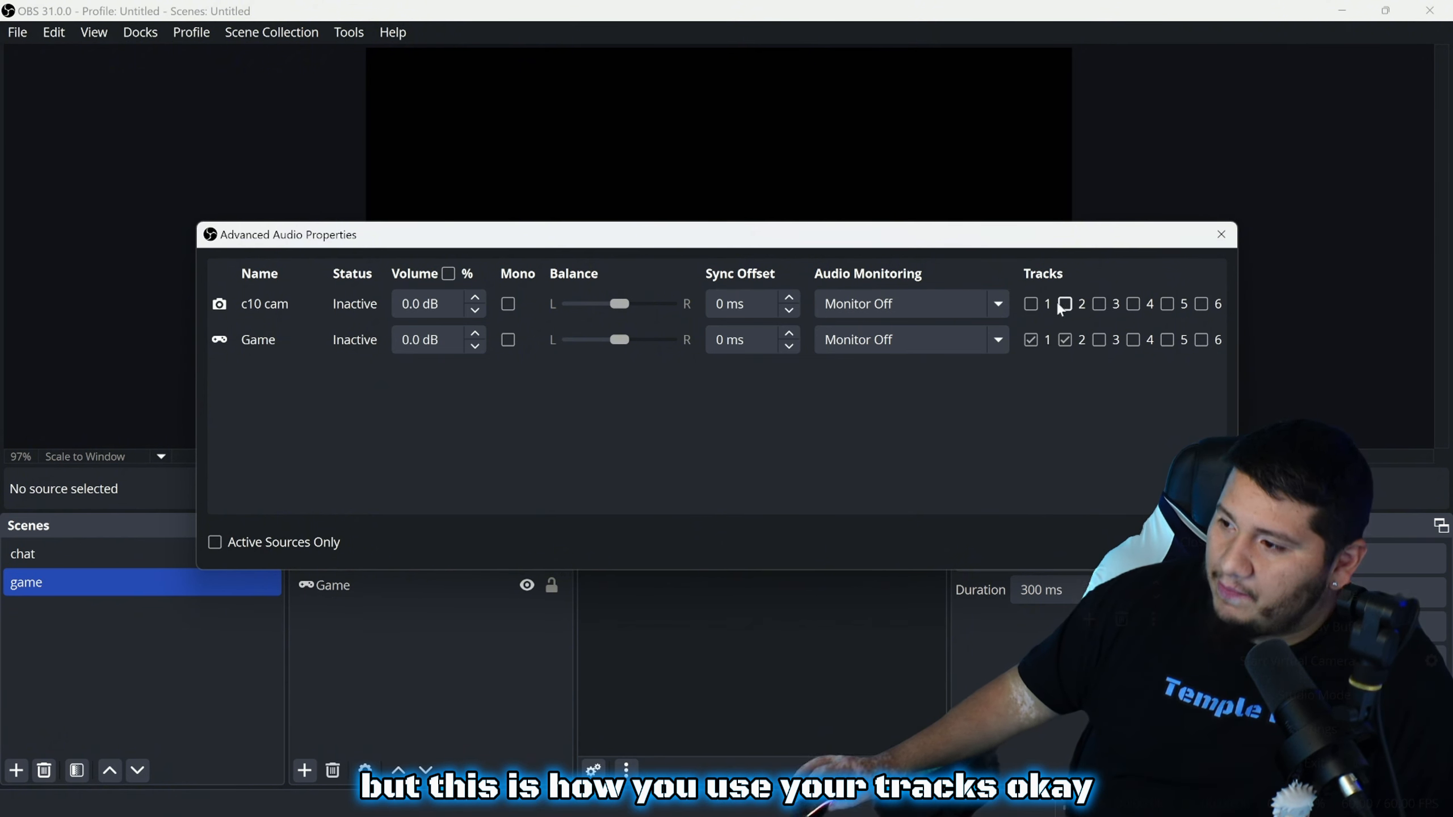
Leave audio monitoring on Monitor Off for c10 cam and Game, then close Advanced Audio Properties
left_click(869, 303)
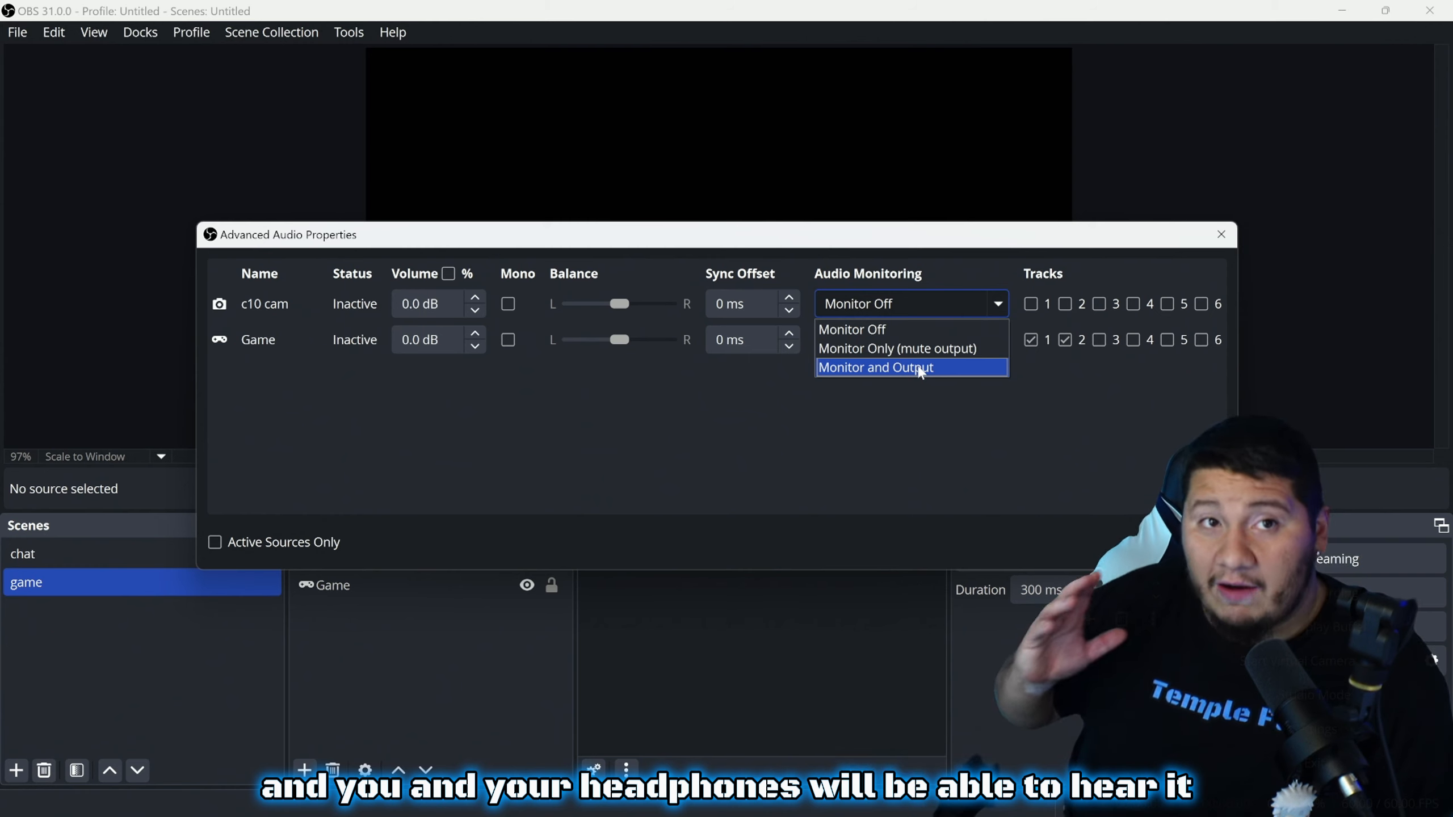
left_click(901, 328)
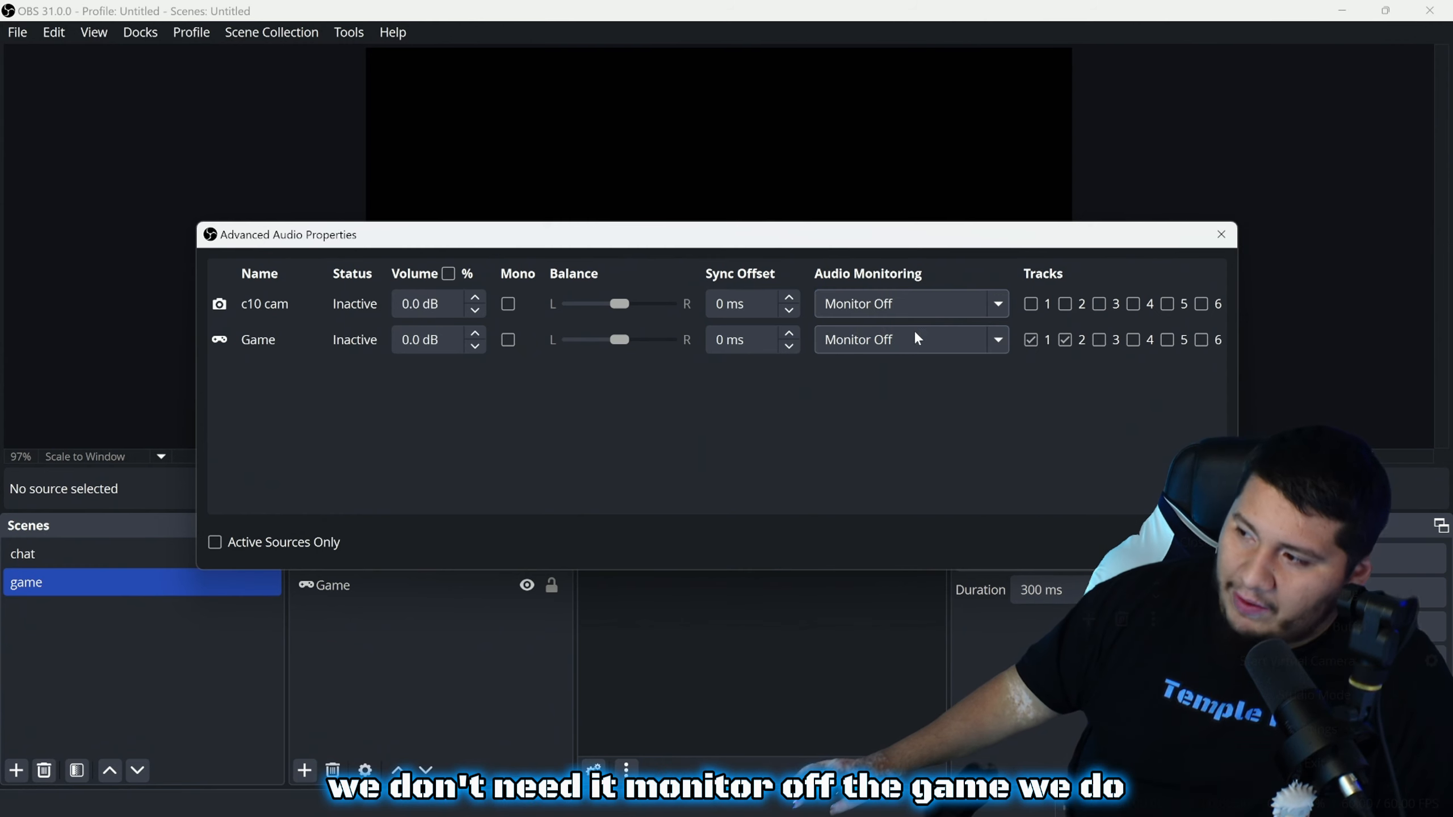
left_click(876, 339)
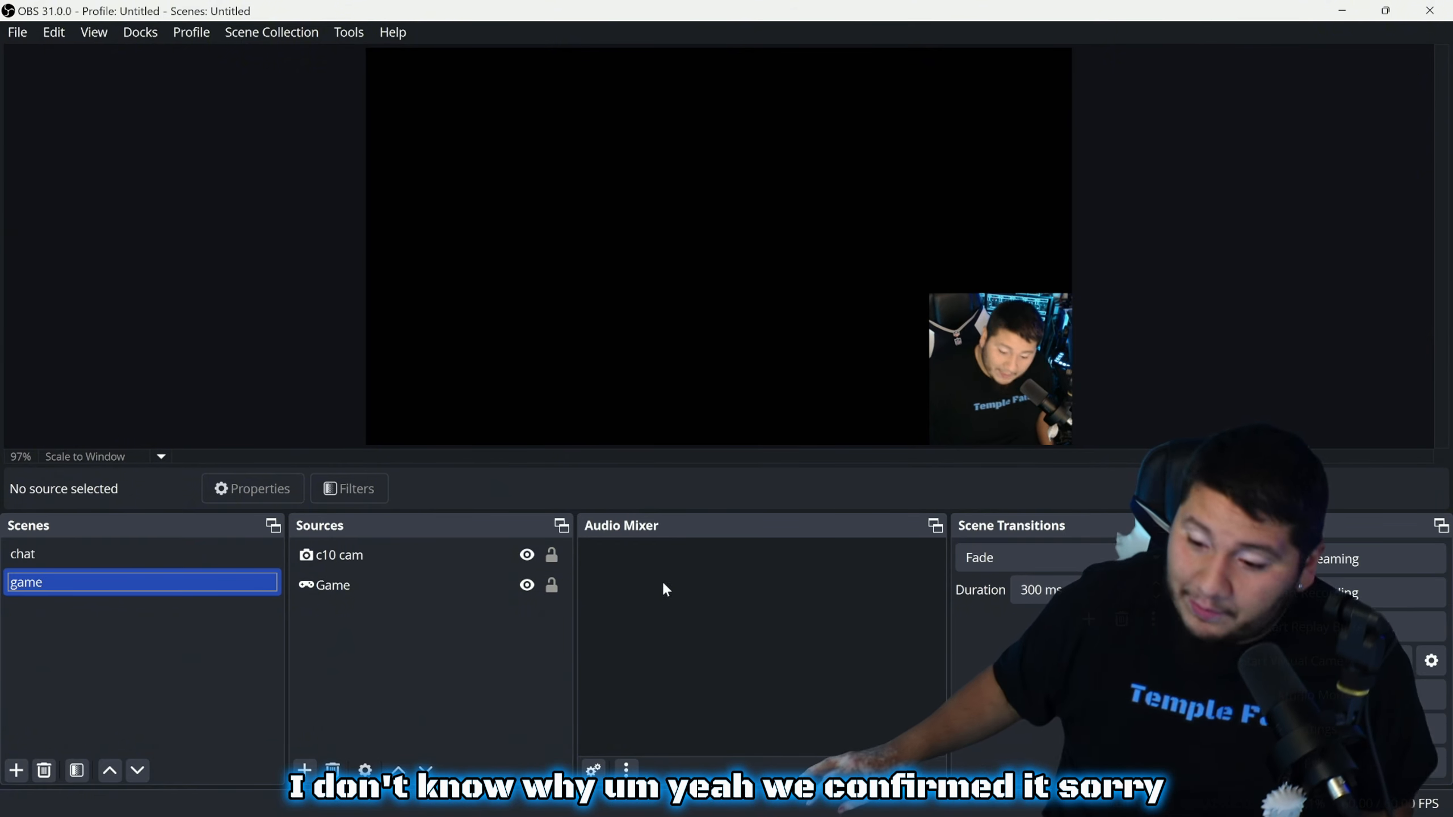
left_click(593, 769)
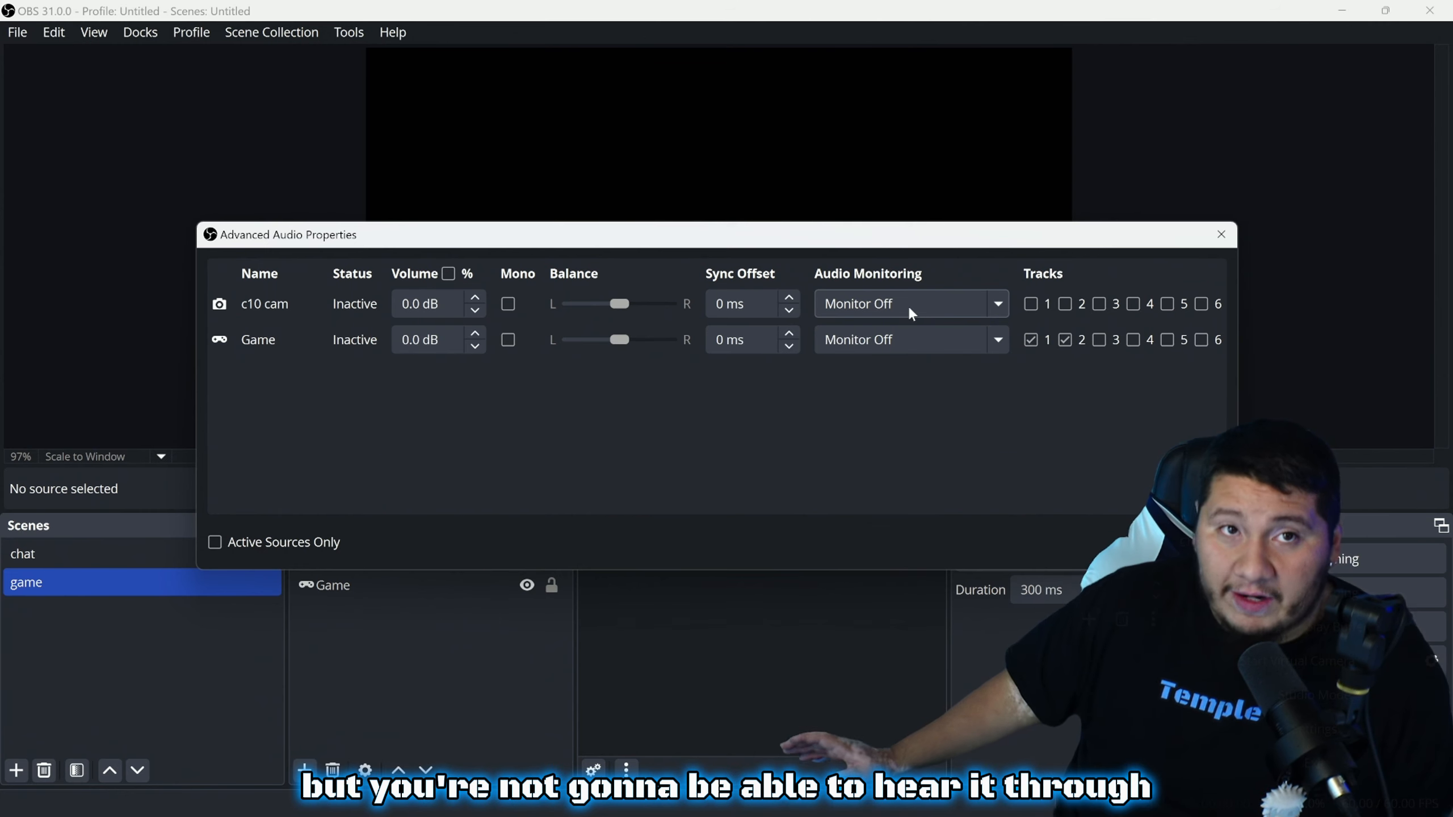
left_click(910, 312)
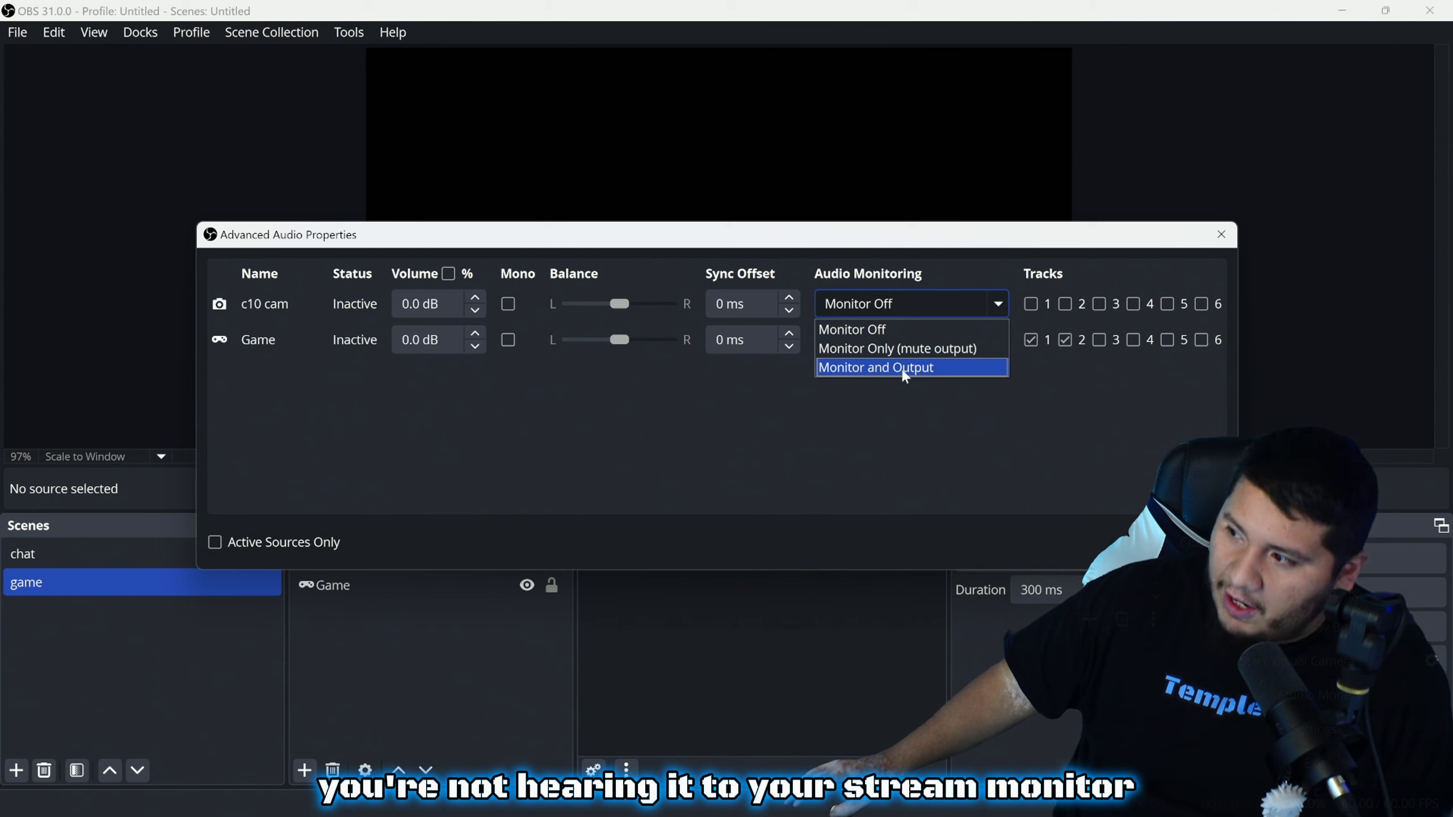
left_click(910, 434)
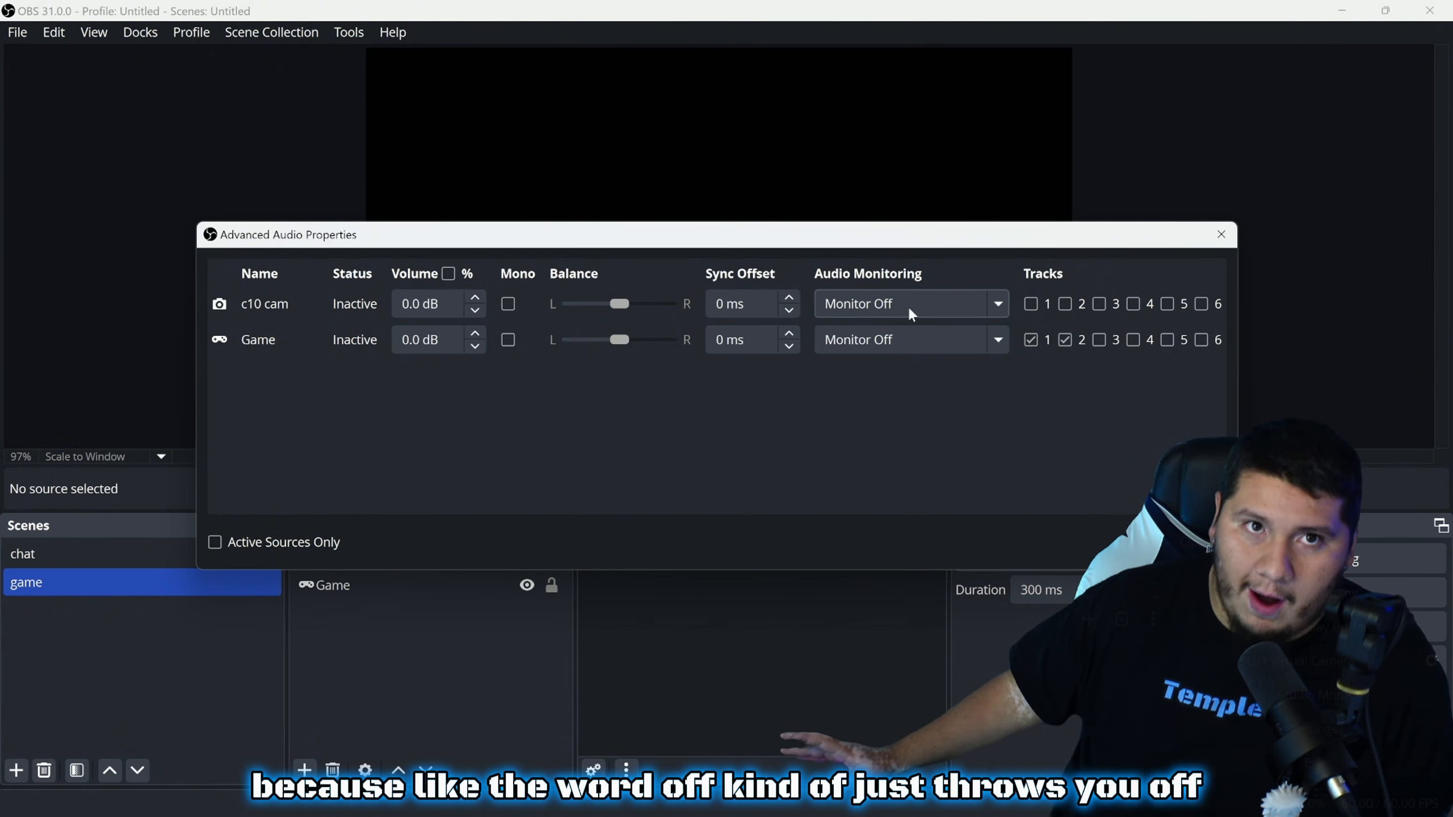
key("Escape")
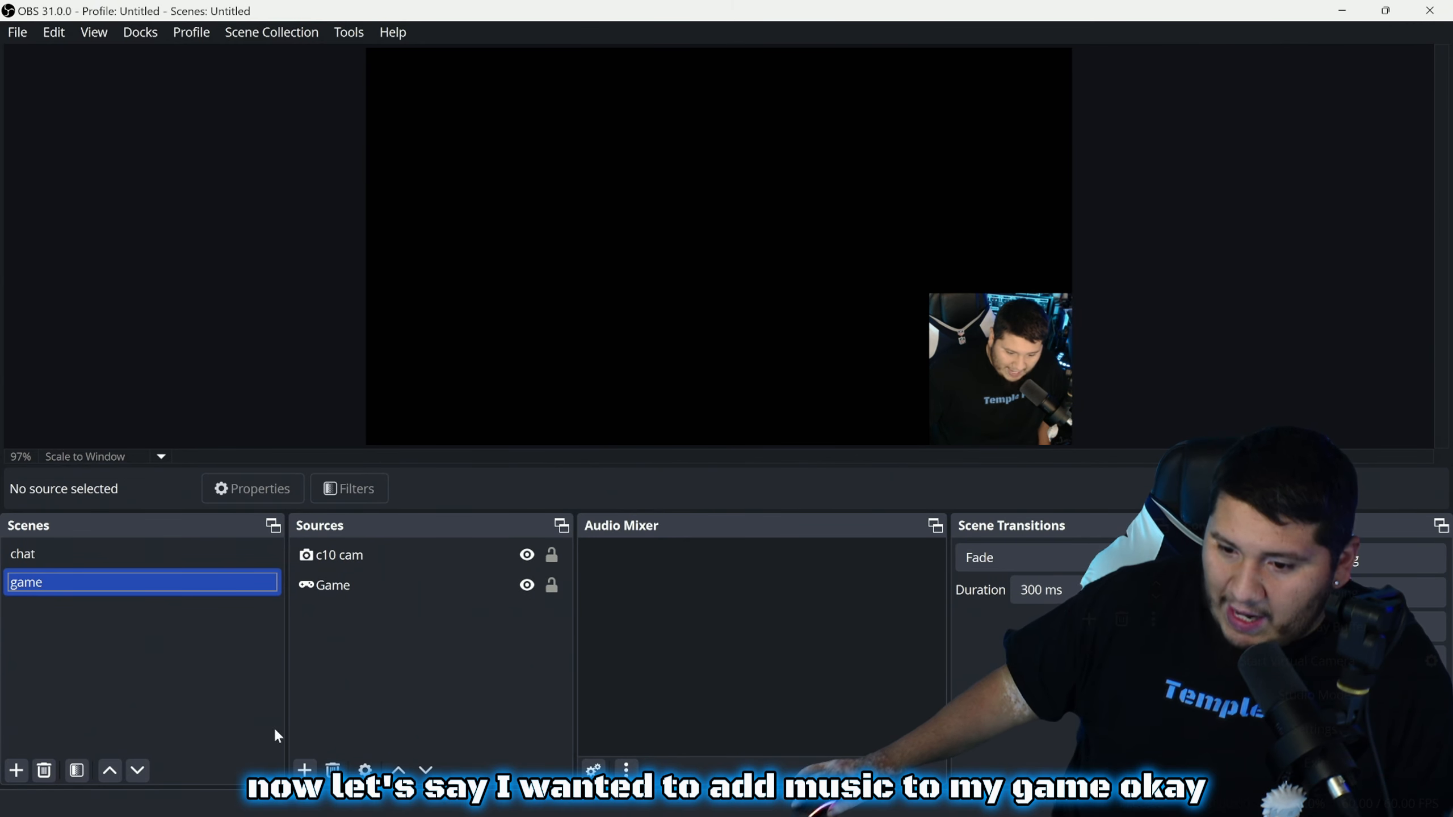
Pick Audio Input Capture from the Sources add menu
left_click(304, 769)
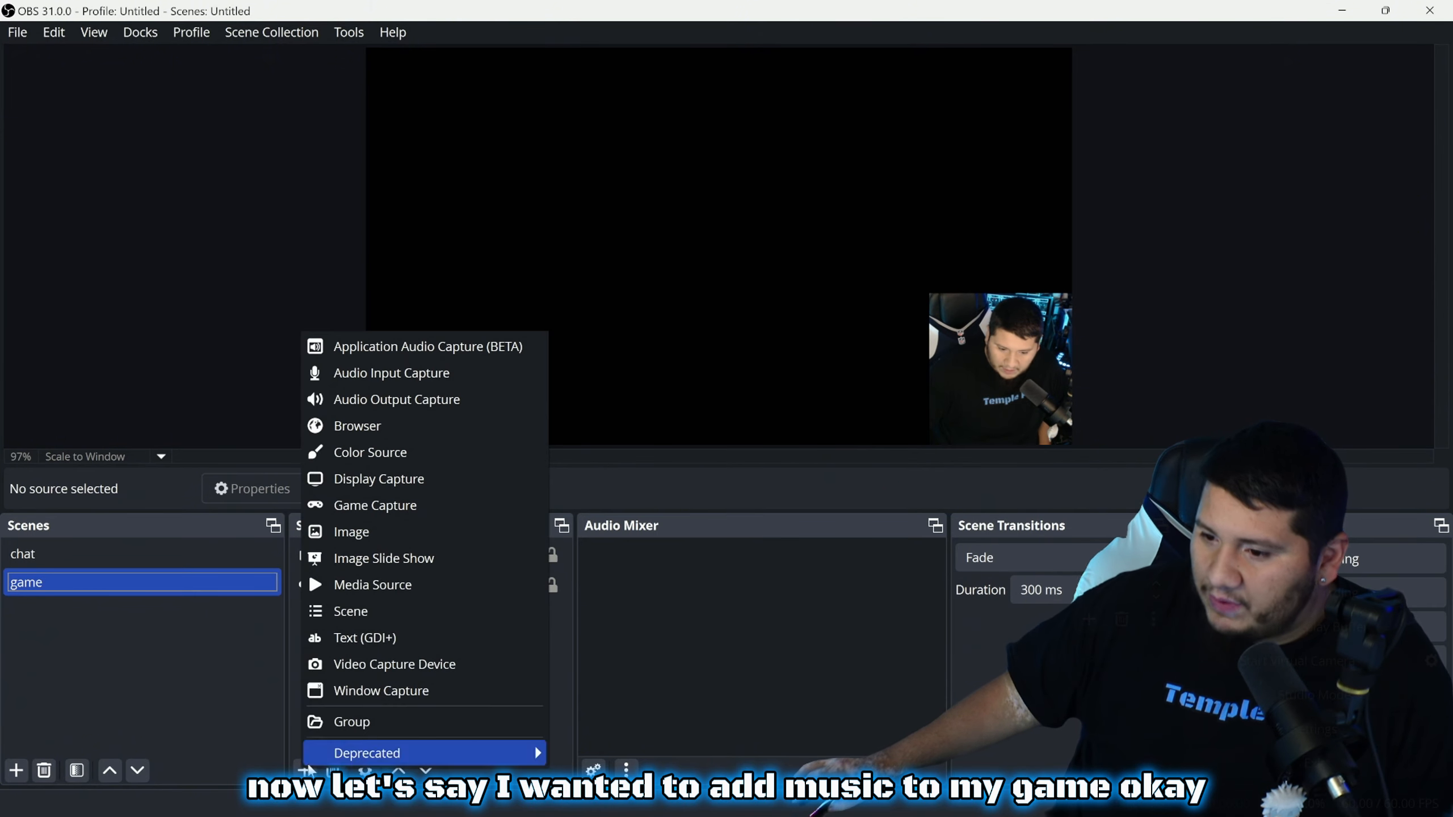
left_click(187, 704)
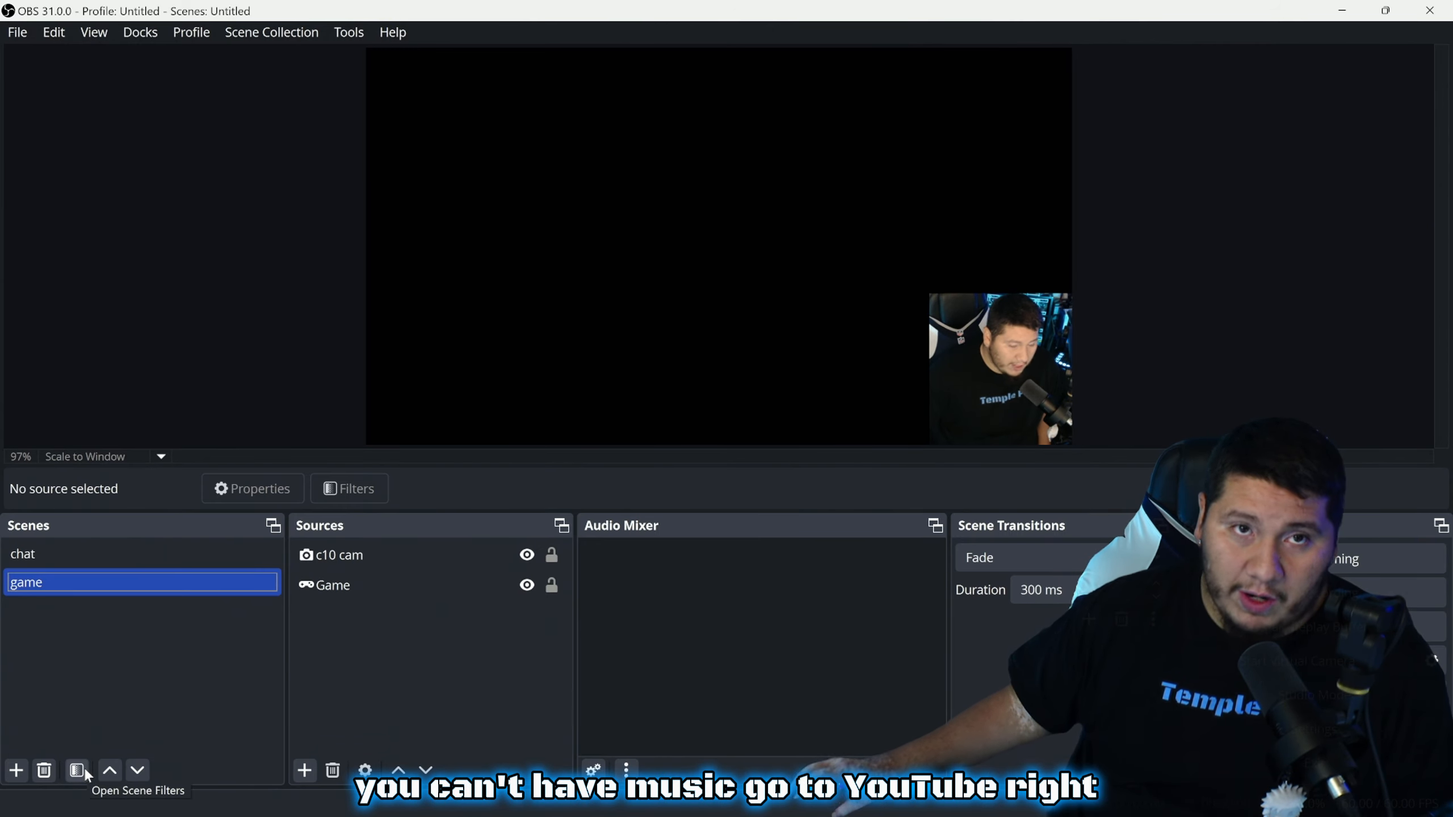
left_click(307, 772)
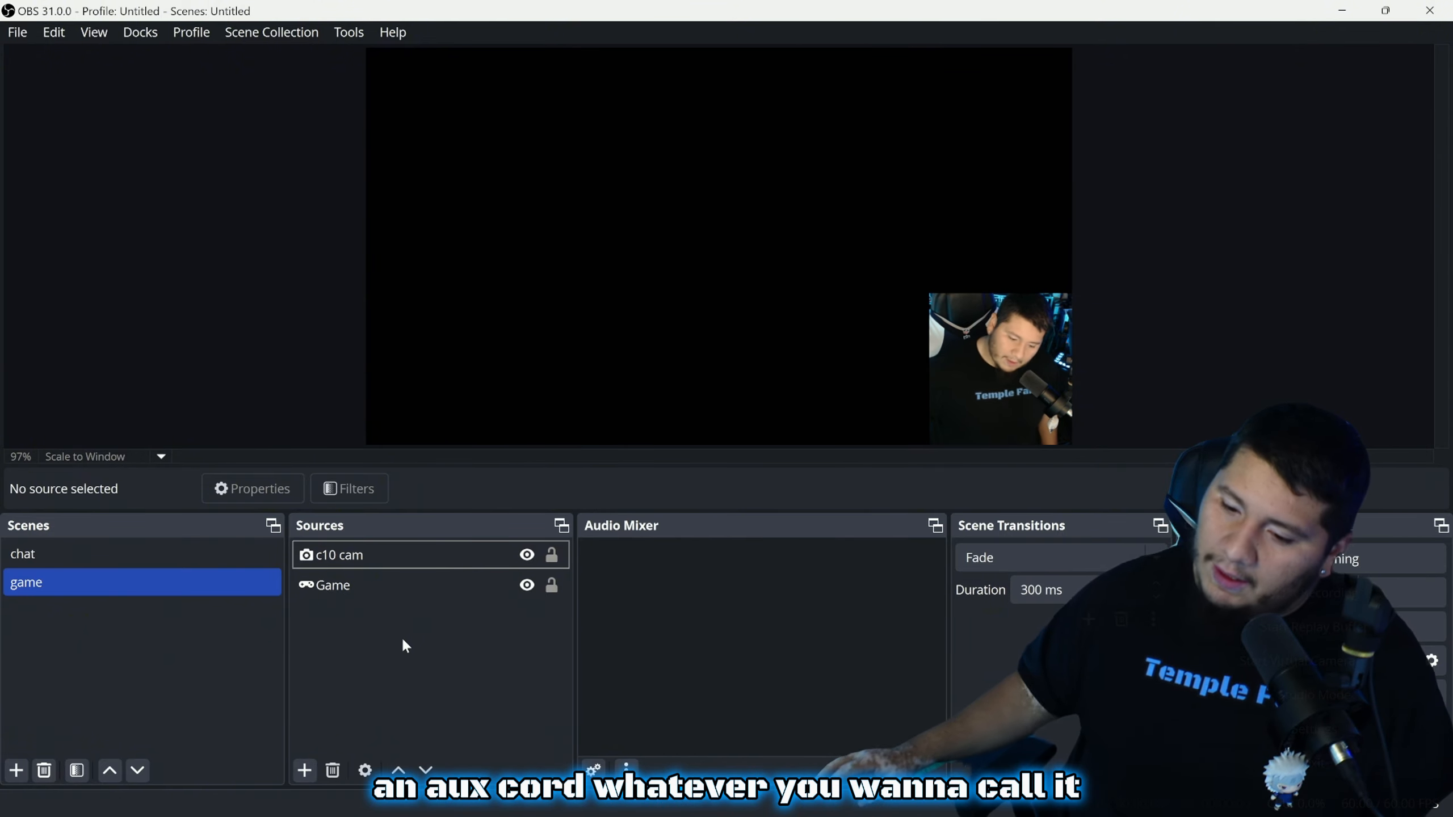
left_click(306, 769)
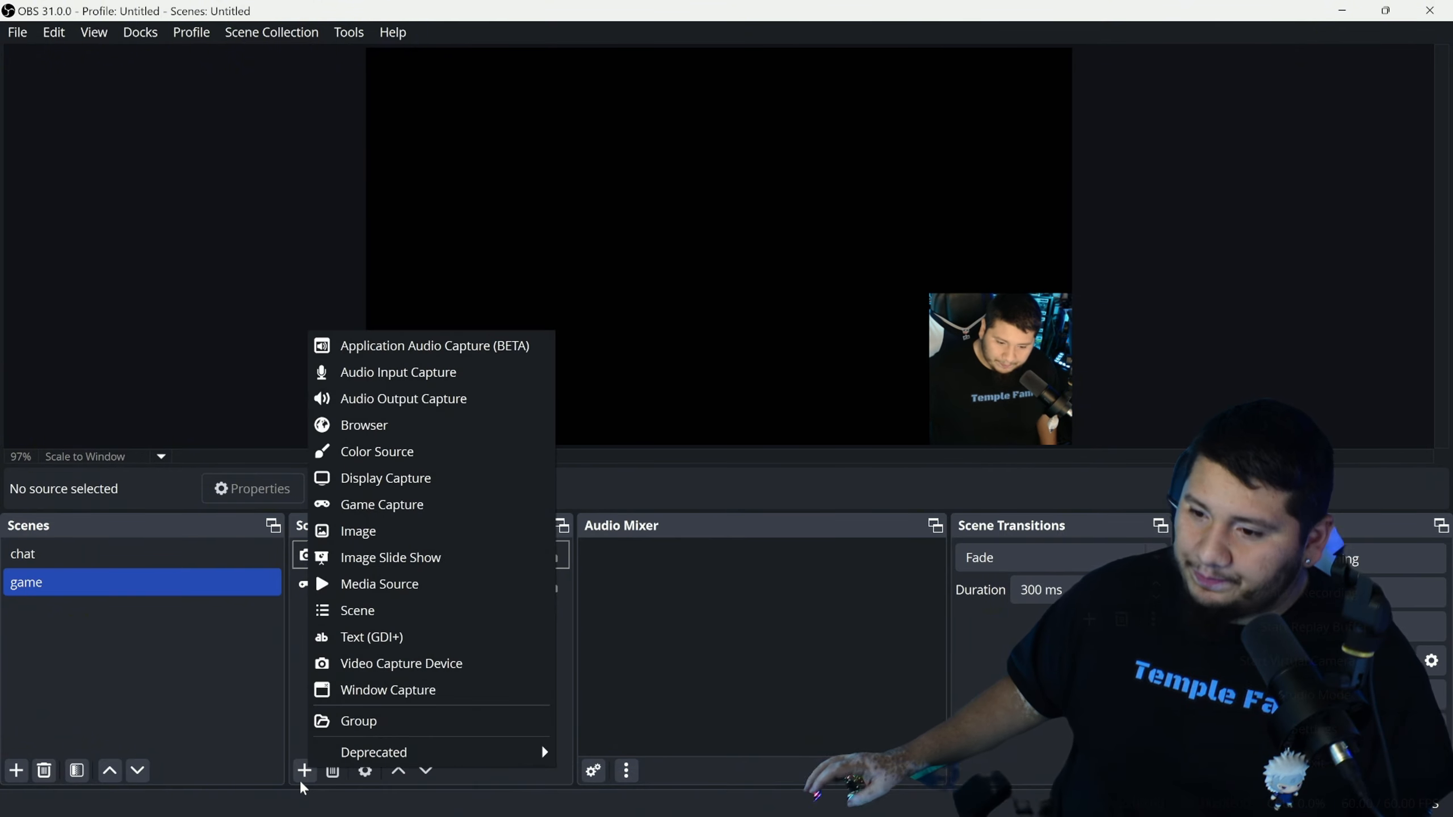
left_click(369, 373)
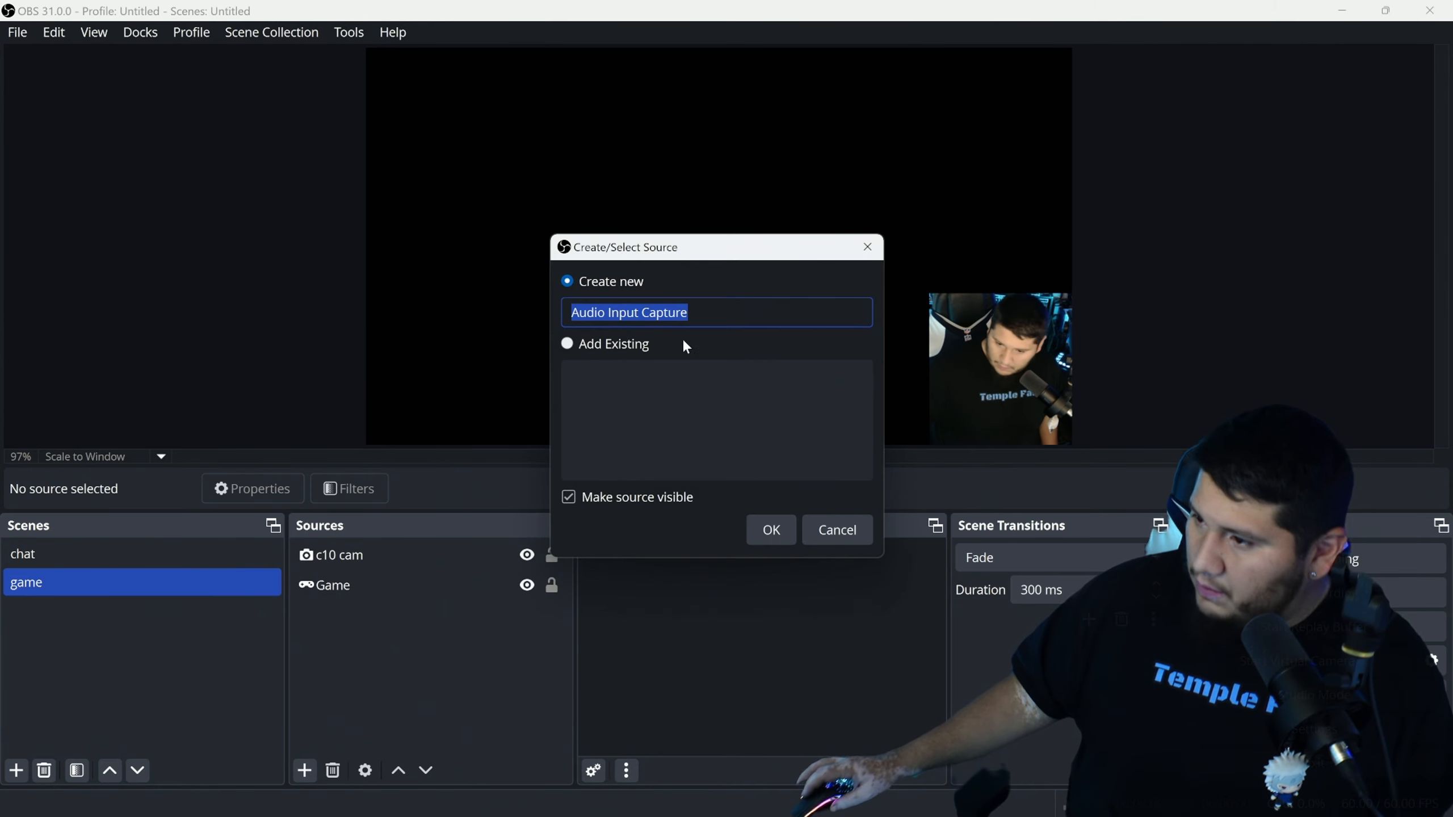
Create an 'iphone' audio input source using the Jack Mic (Realtek(R) Audio) device
type("ipho")
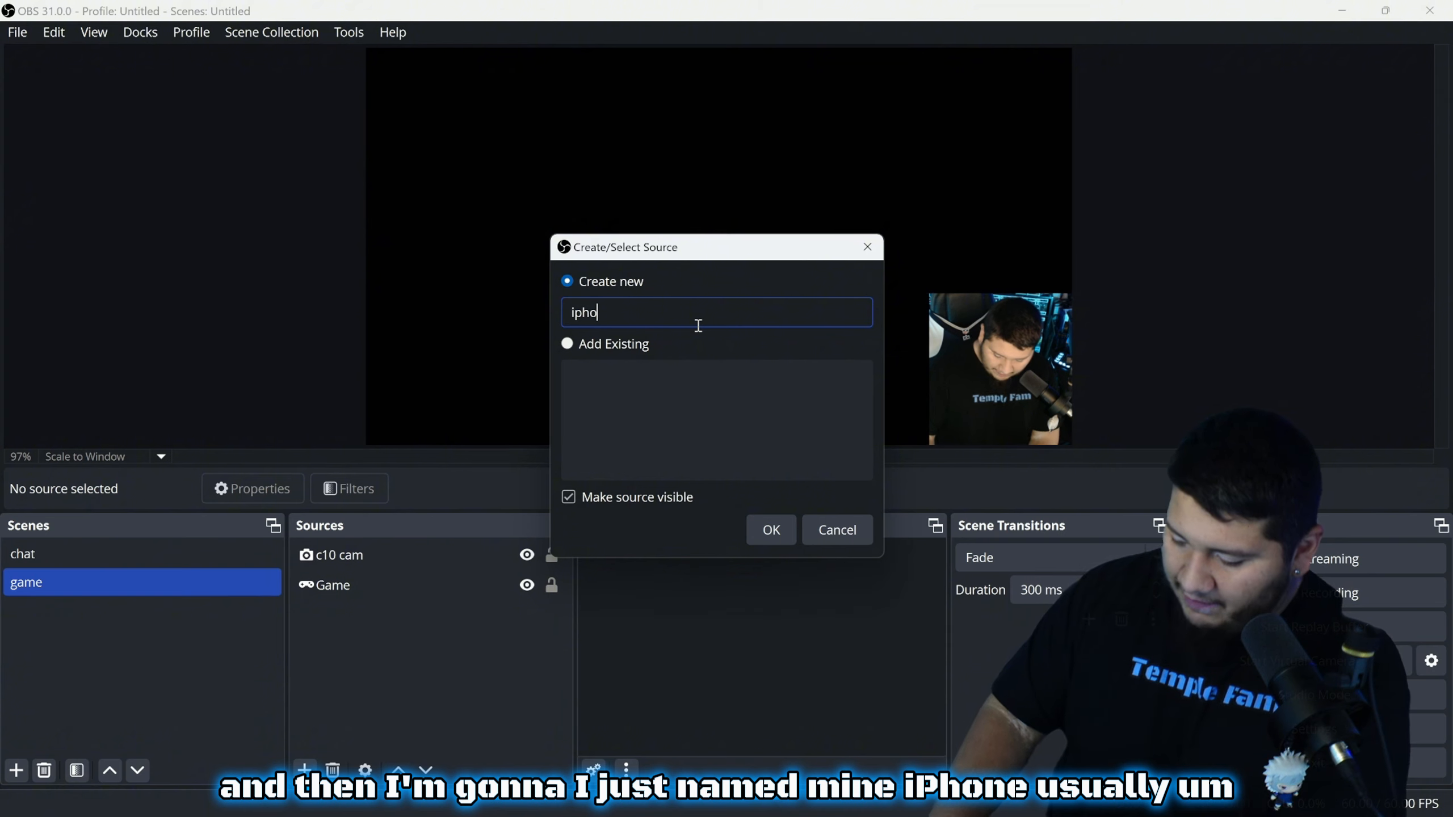
type("ne")
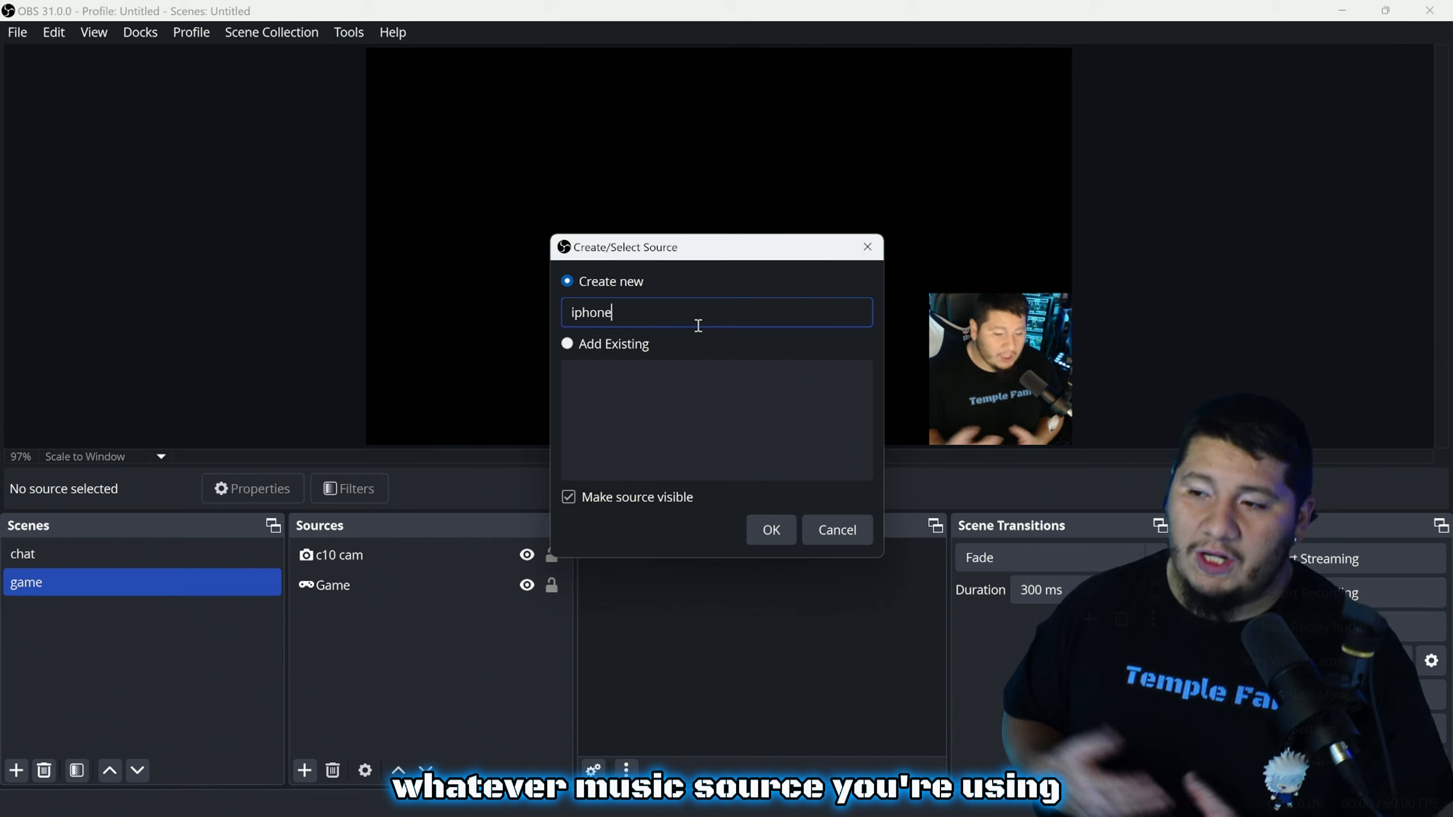
left_click(787, 525)
left_click(487, 175)
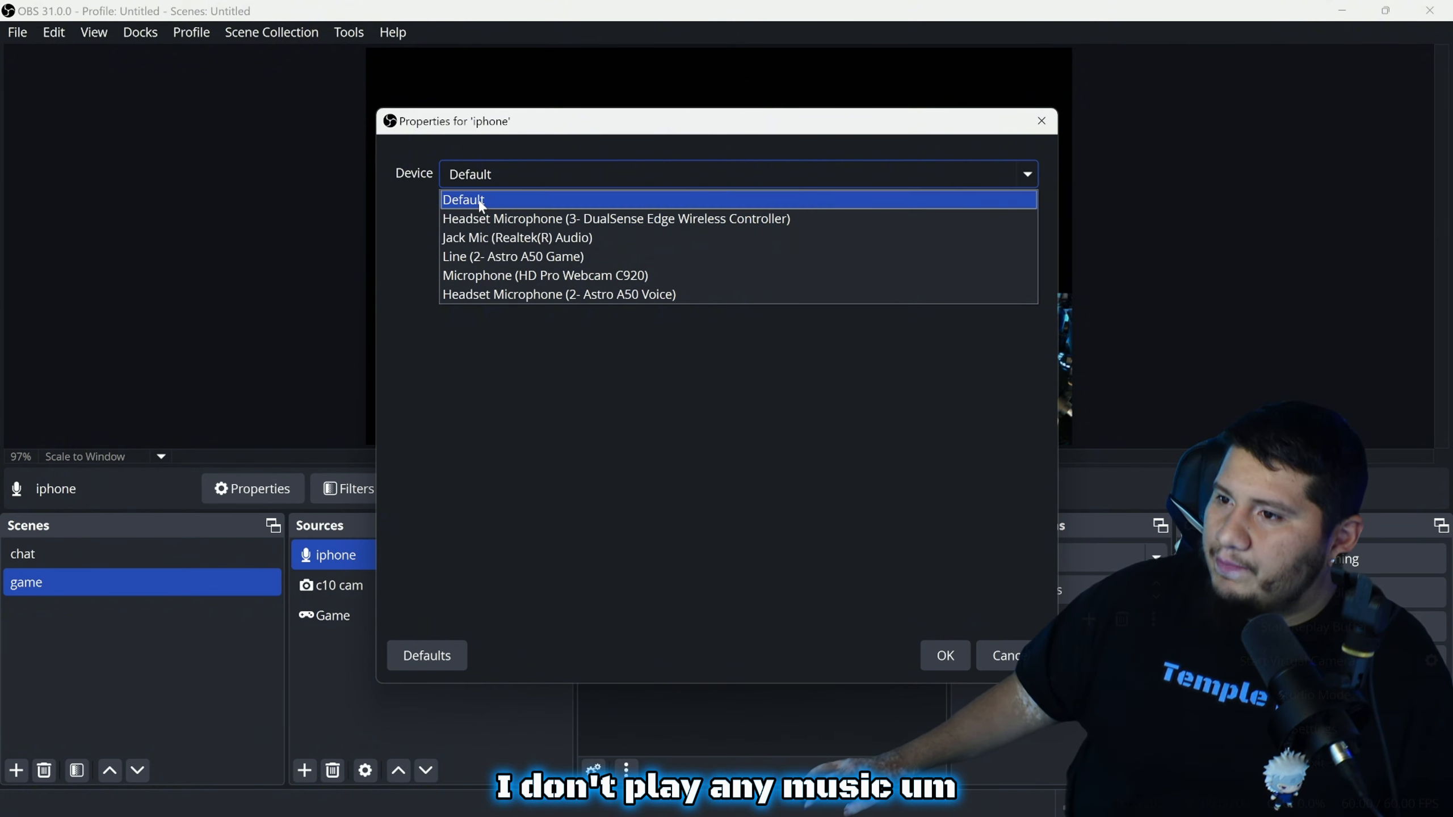
left_click(580, 241)
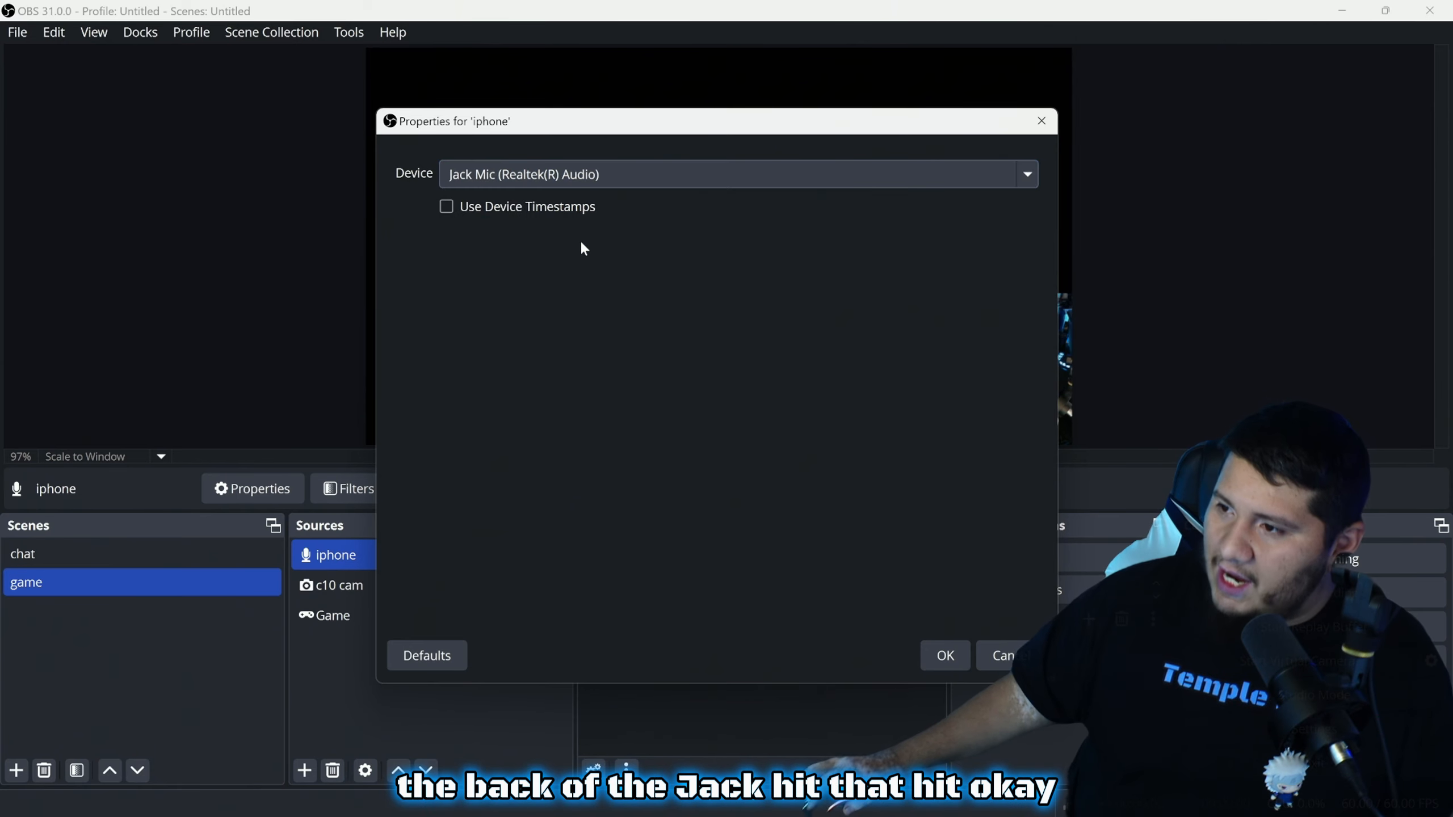
left_click(941, 656)
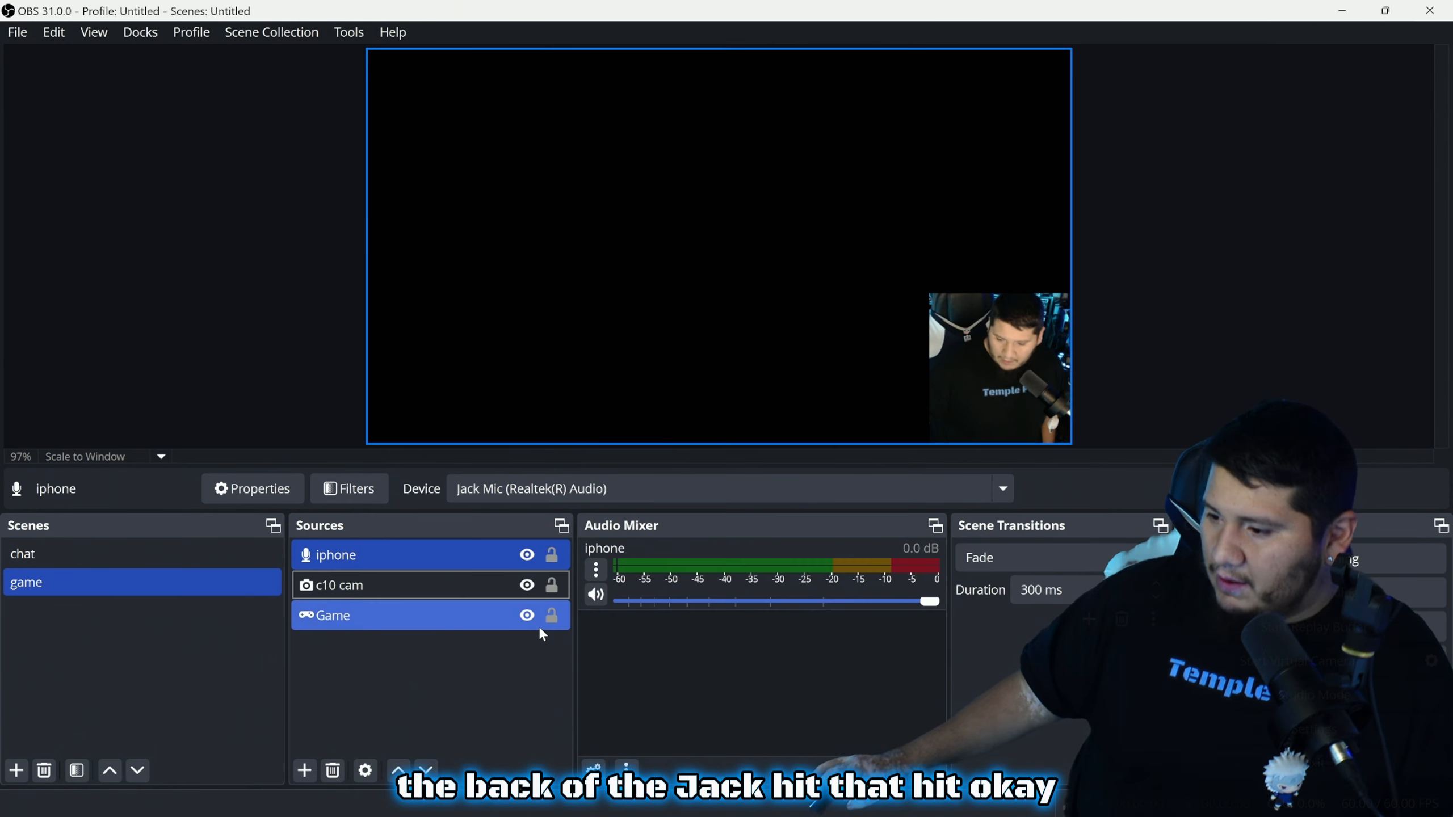
Remove the iphone mic from every audio track in Advanced Audio Properties
left_click(594, 769)
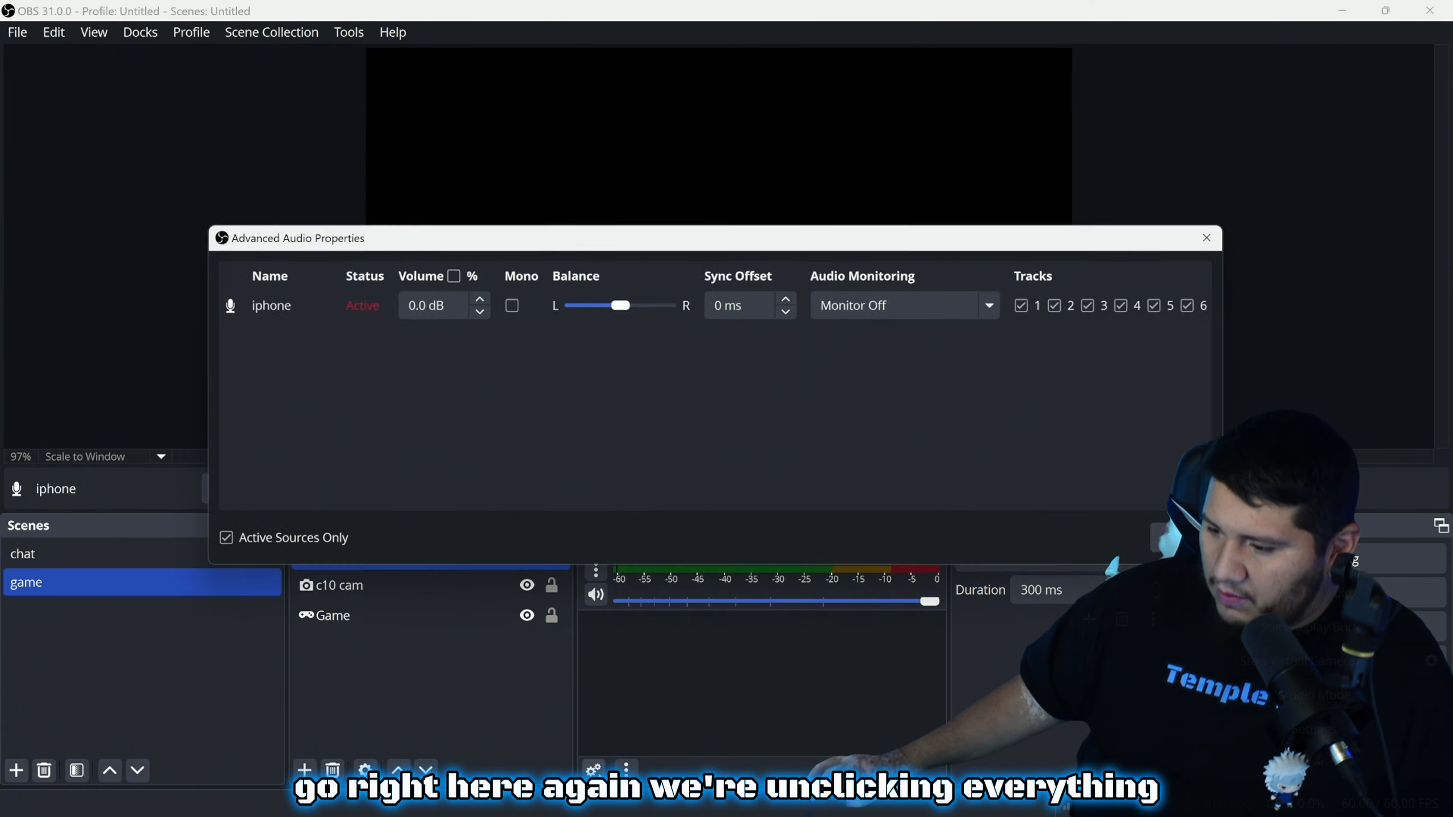
left_click(1202, 303)
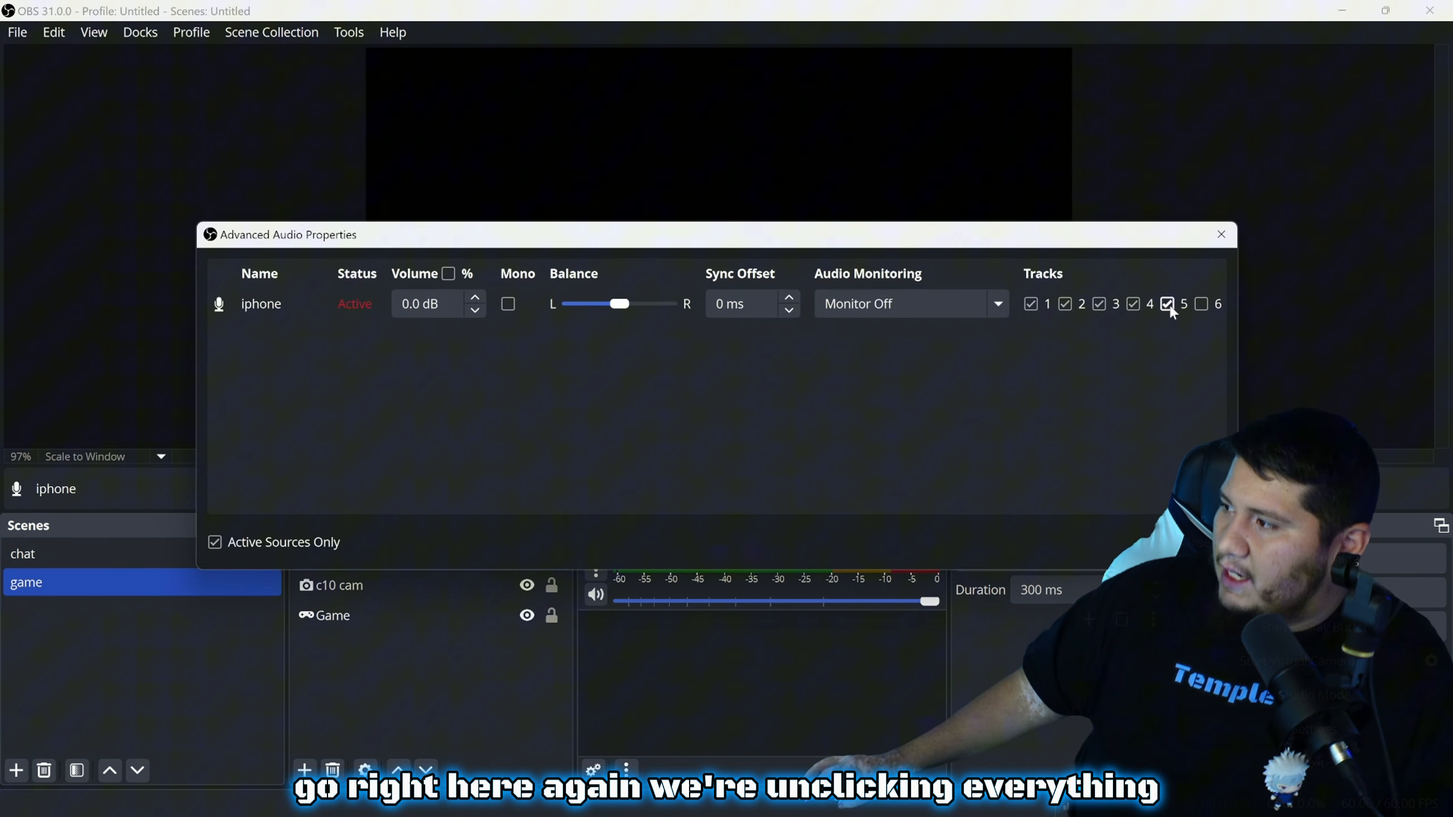
left_click(1133, 308)
left_click(1032, 308)
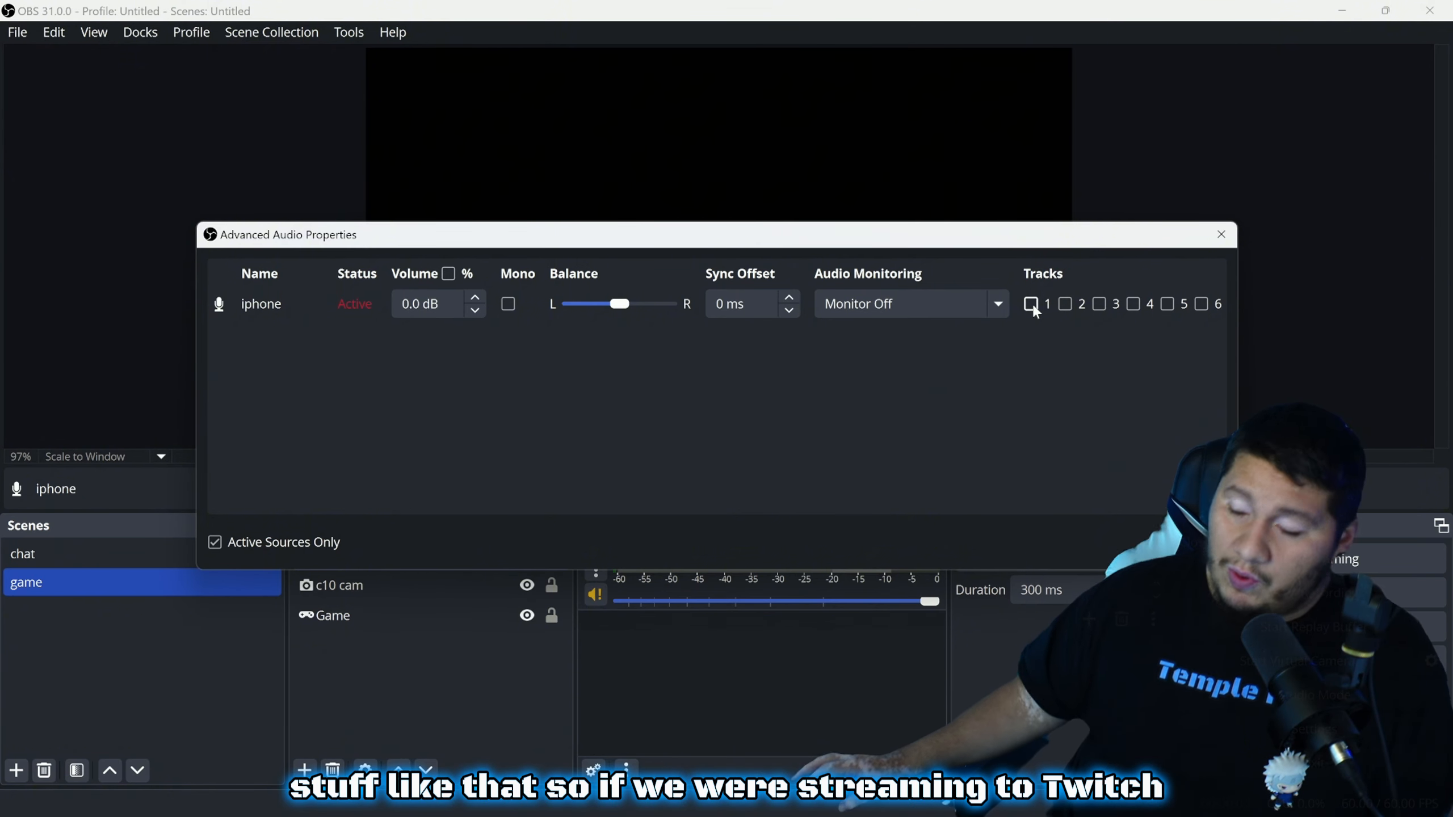
left_click(1030, 303)
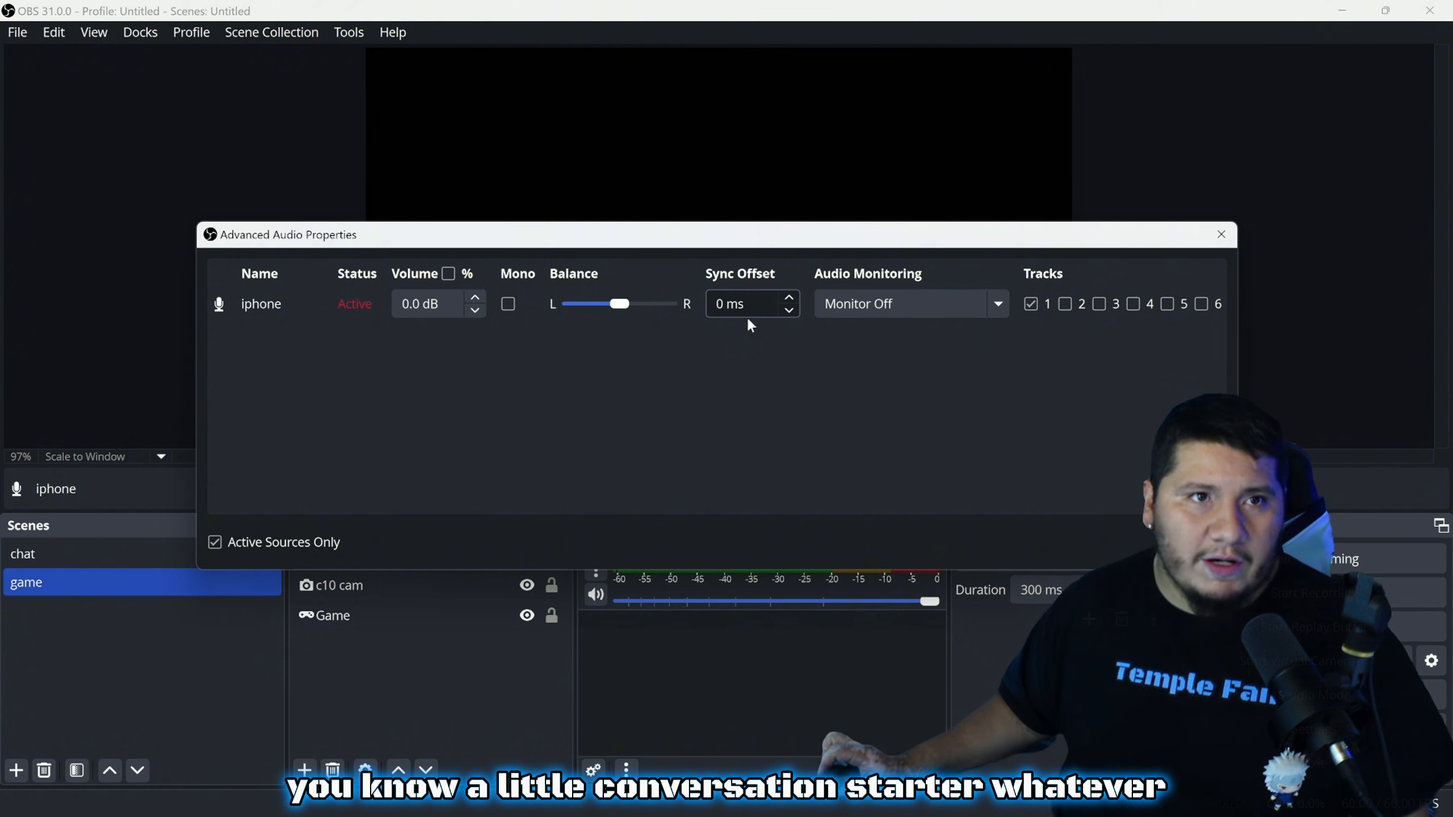
left_click(1032, 308)
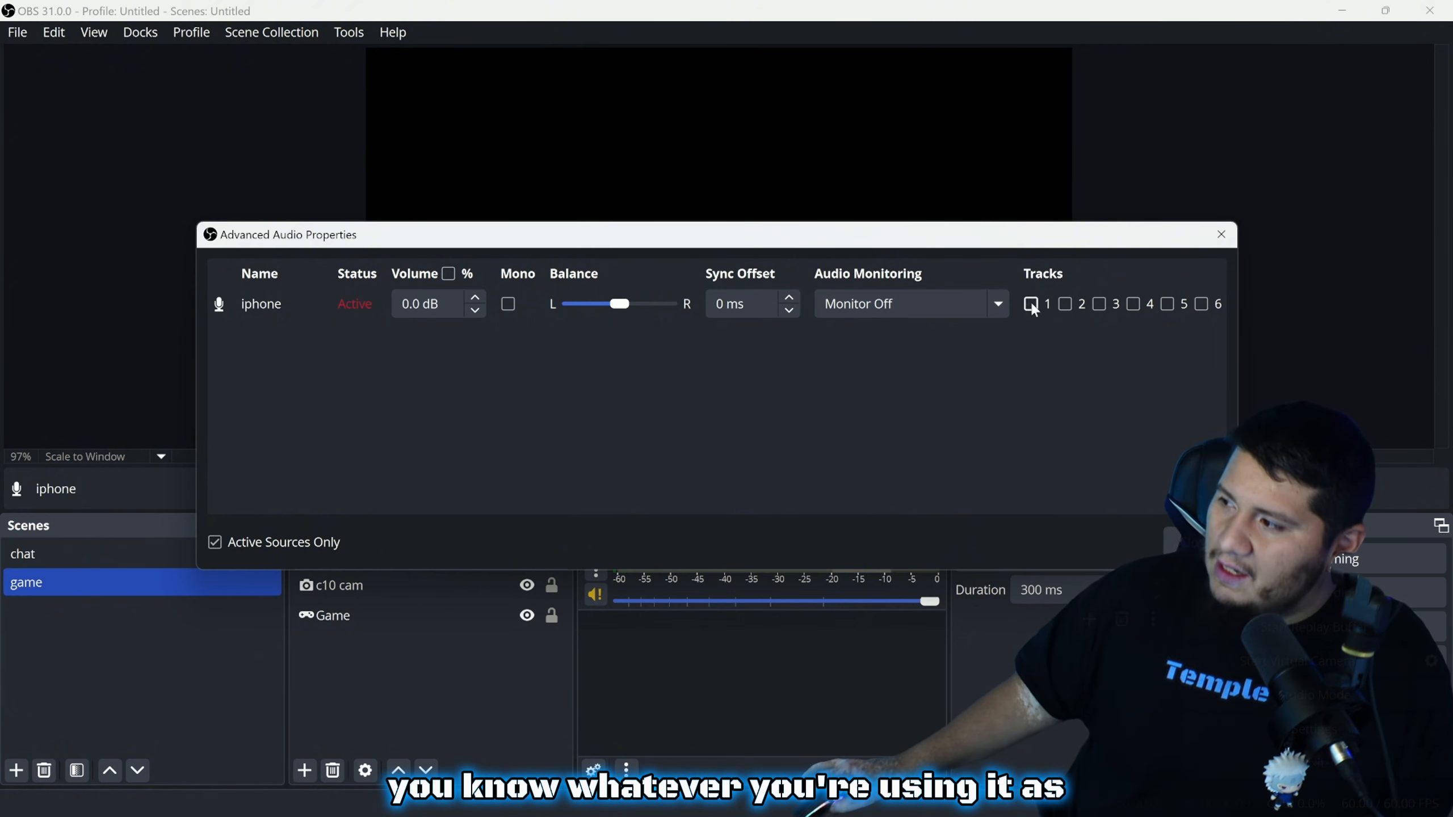
Set the iphone mic's monitoring to Monitor Only (mute output) and close the dialog
left_click(930, 306)
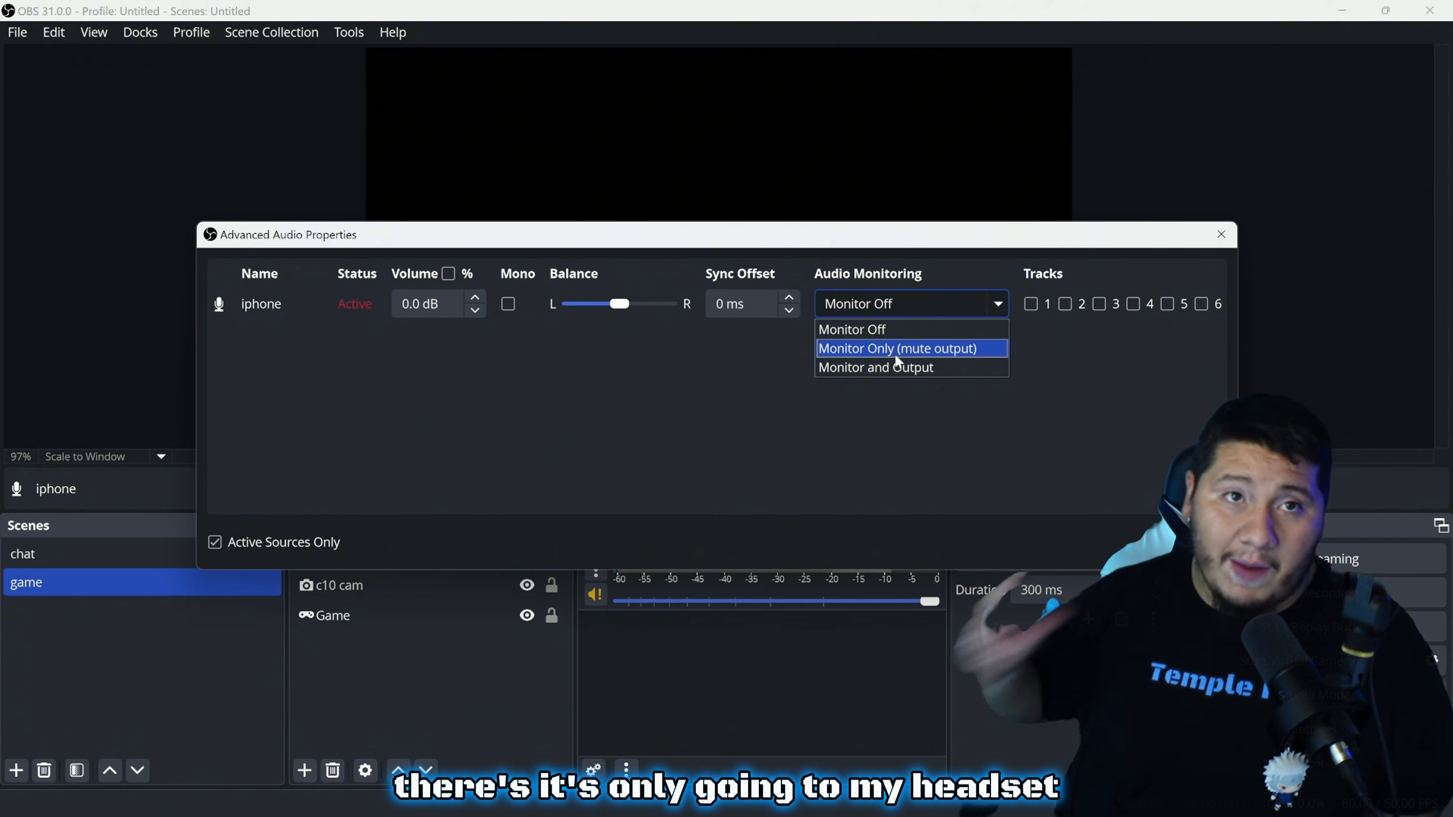
left_click(897, 349)
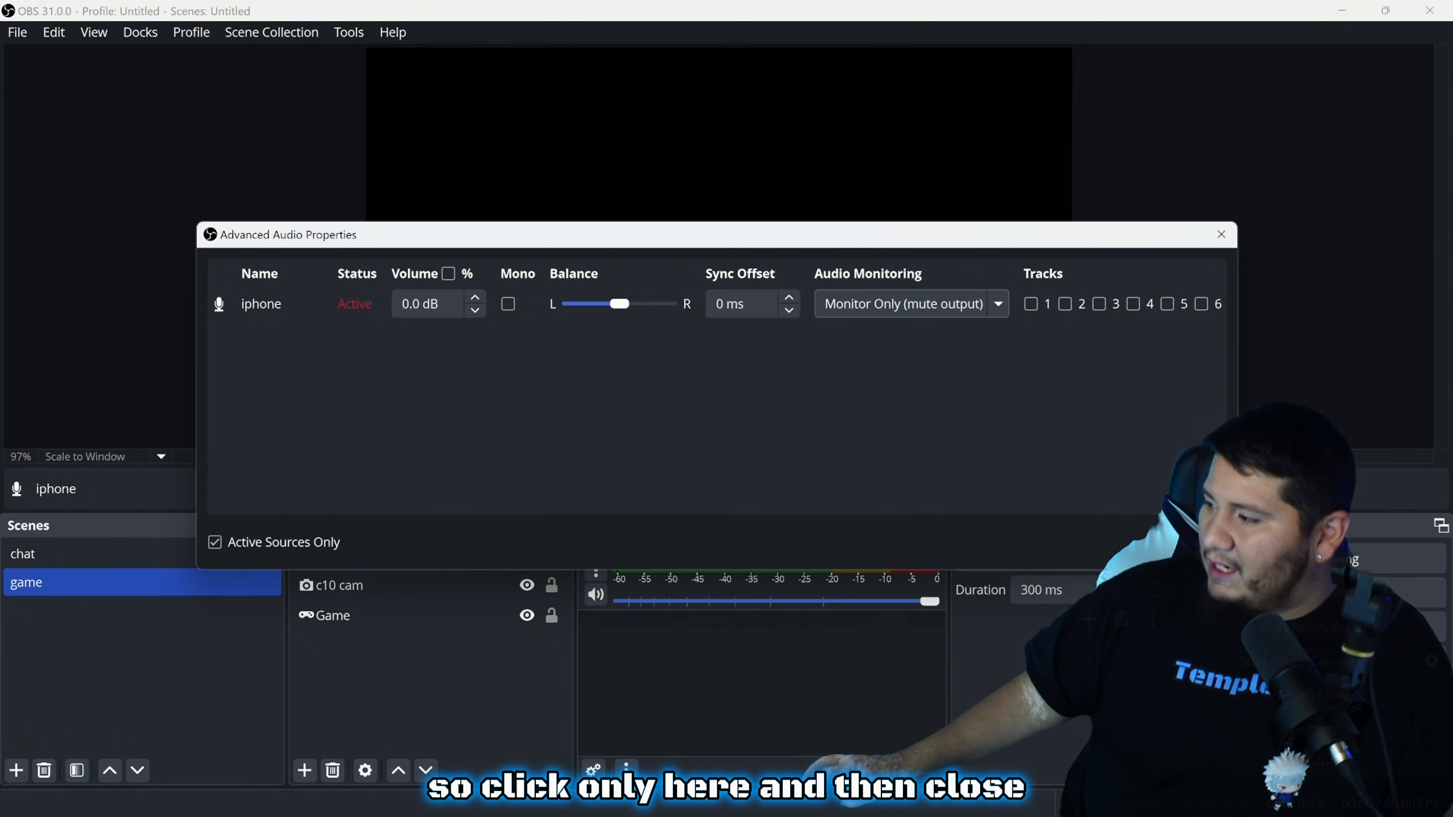
left_click(1203, 542)
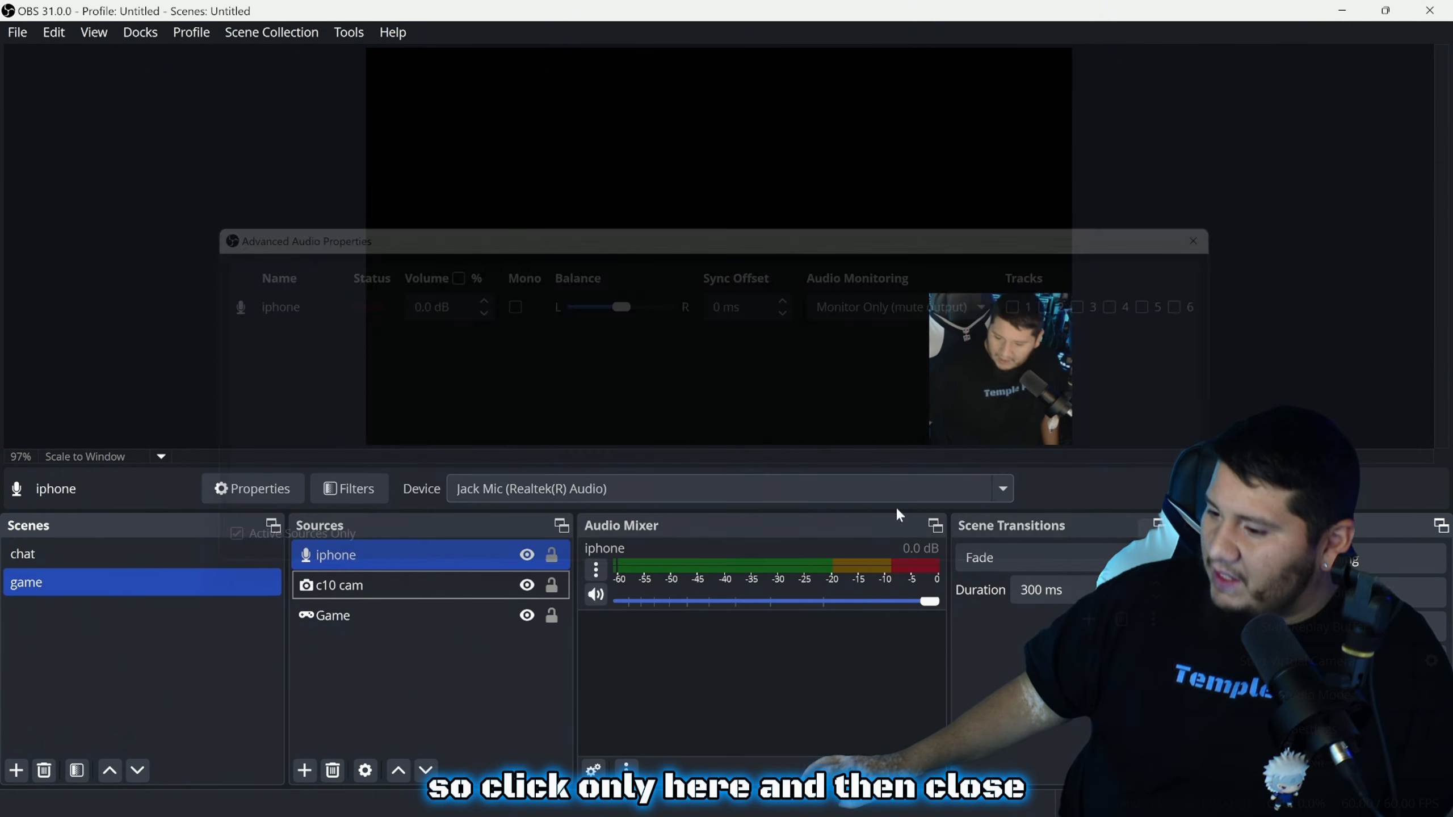
Test the iphone mute toggle, leave it muted, and lower its fader to -1.7 dB
left_click(599, 595)
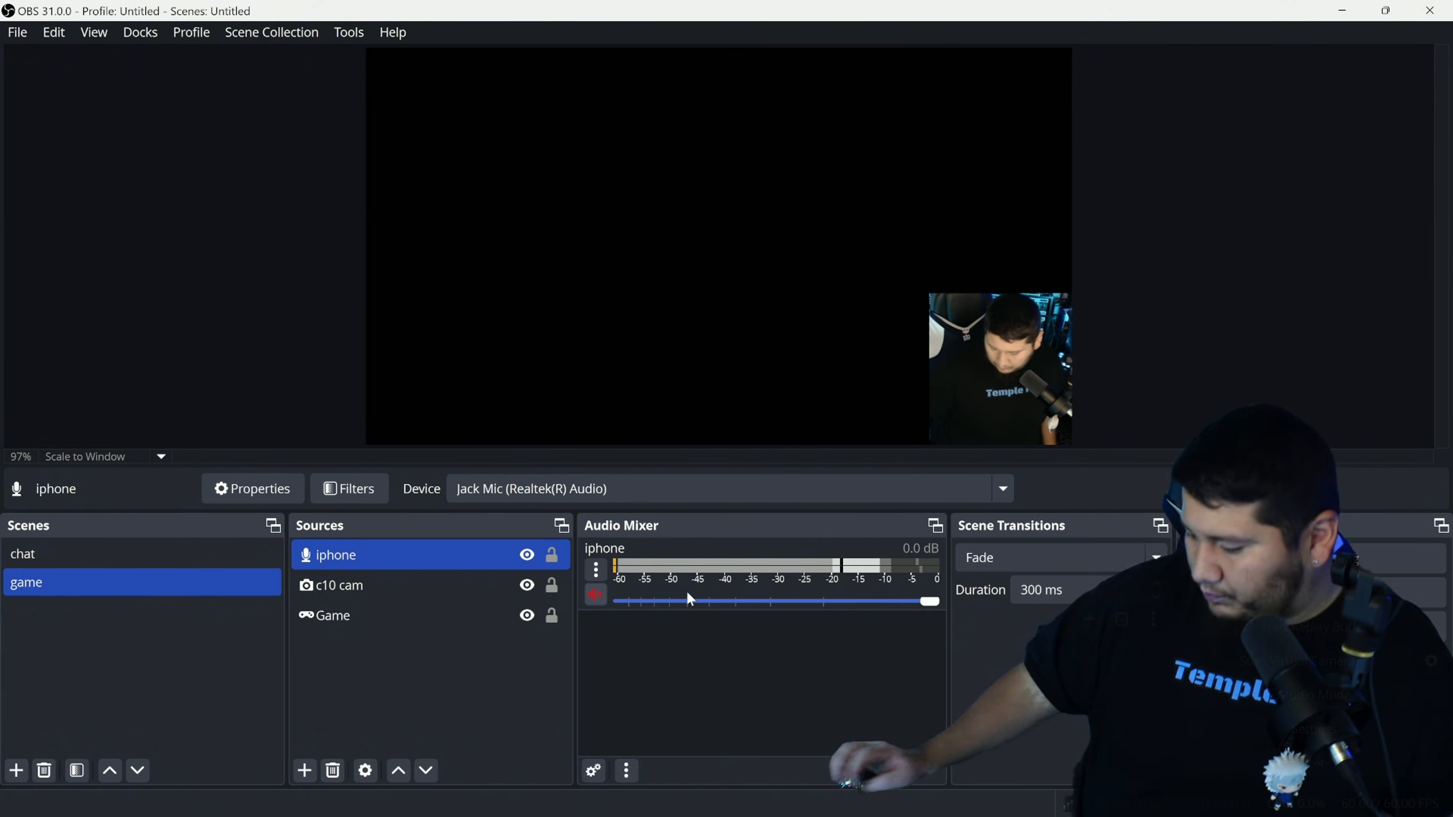
left_click(597, 595)
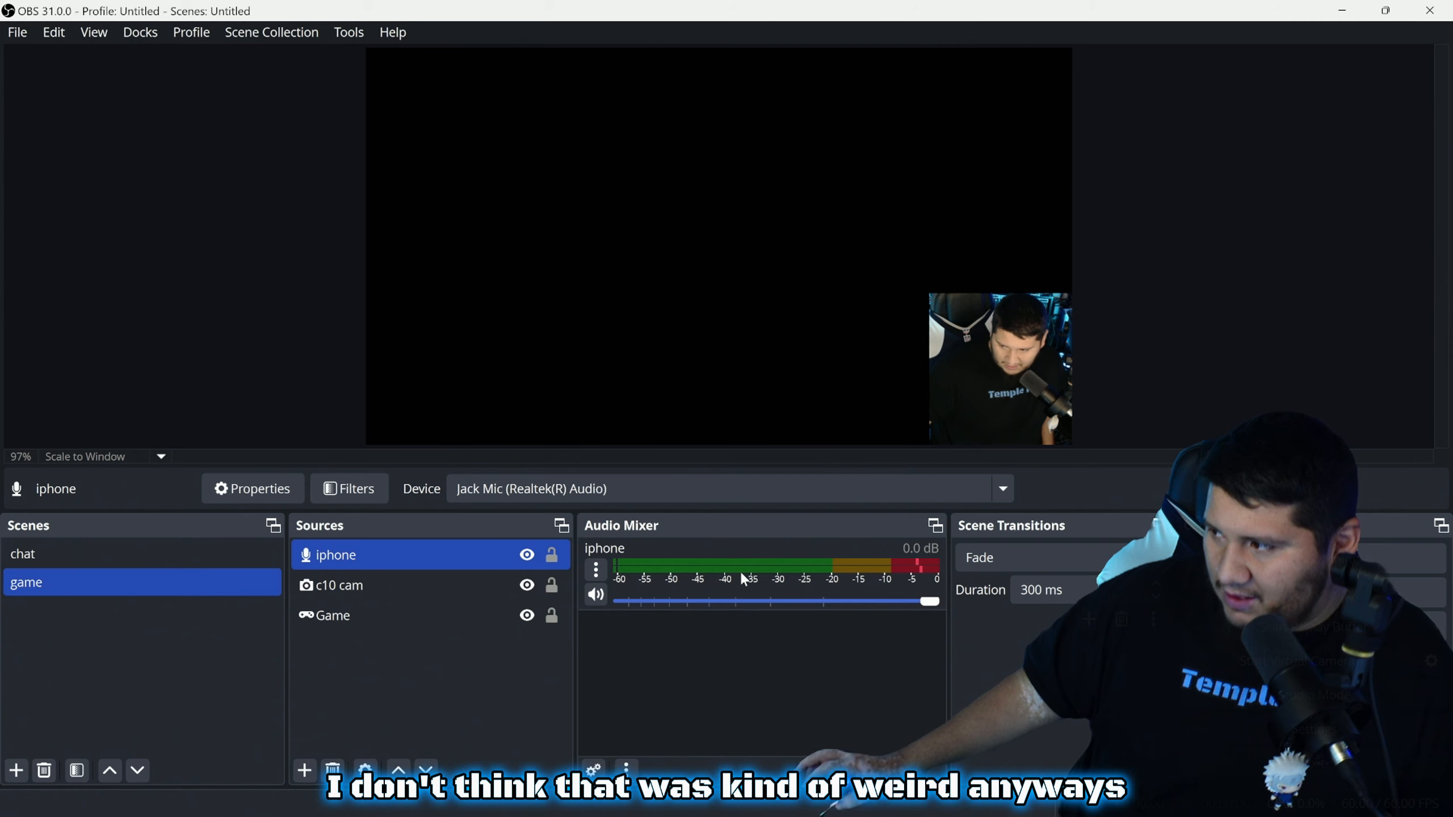
left_click(595, 596)
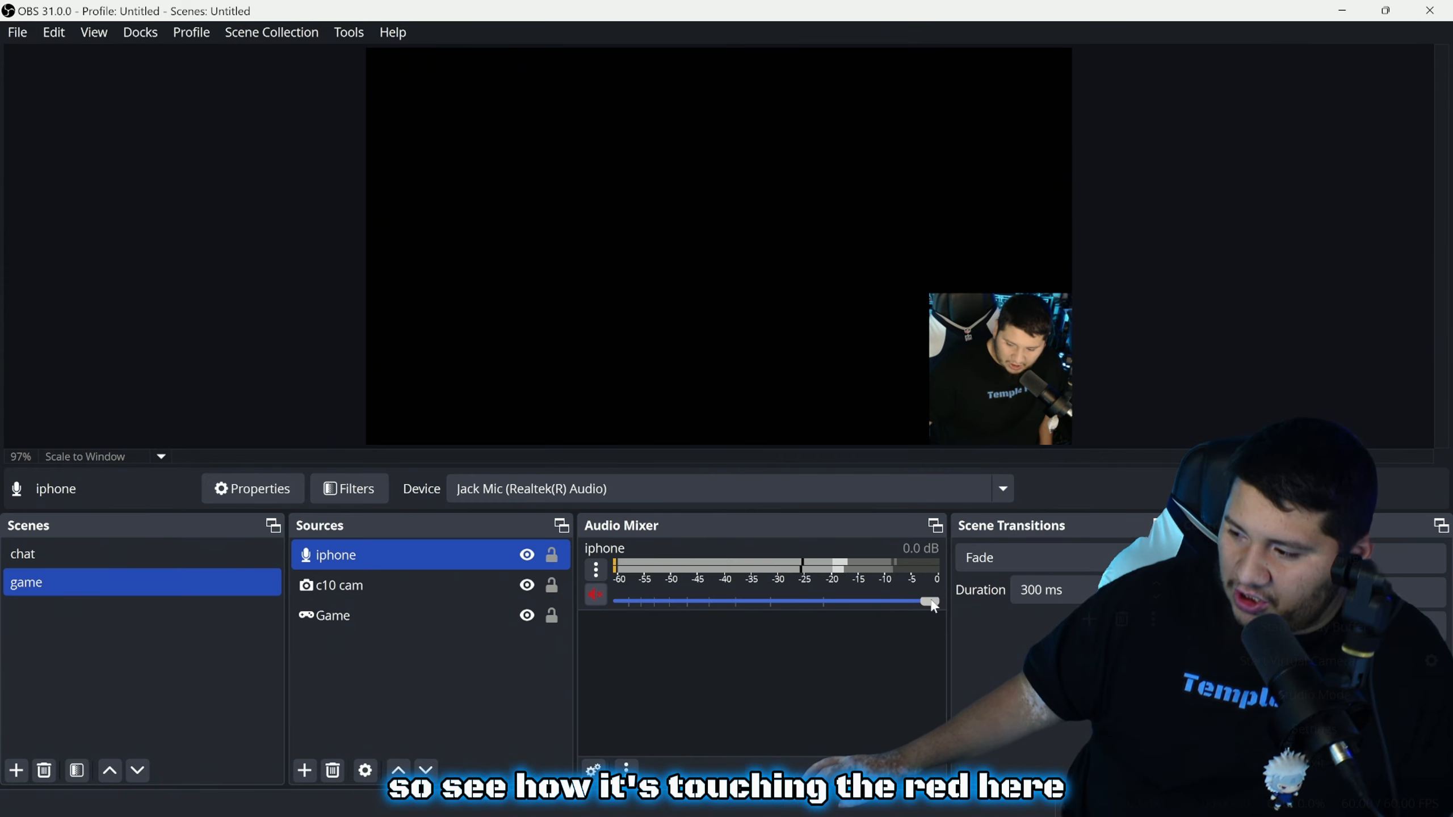
left_click_drag(932, 605, 905, 608)
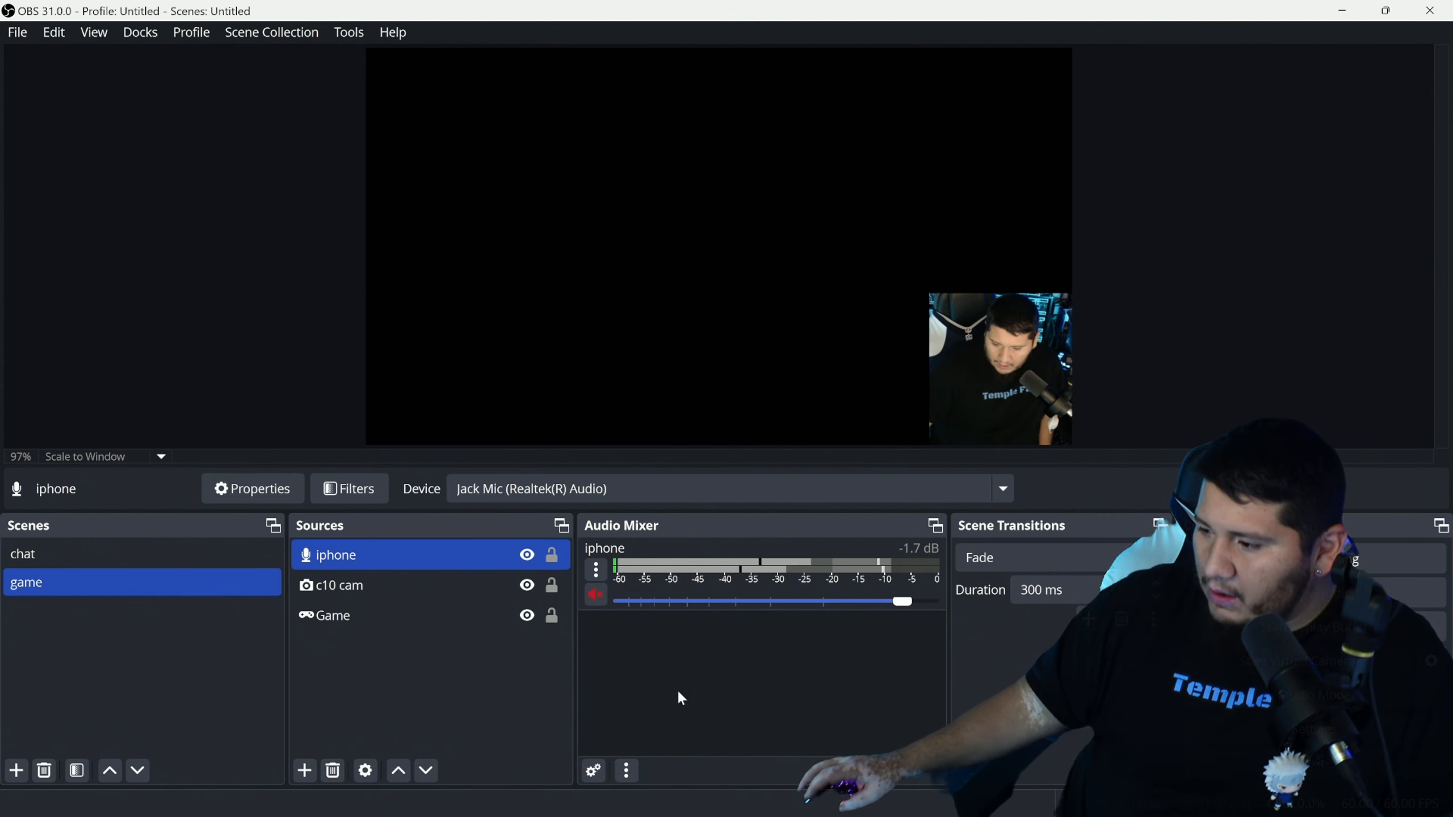
left_click(594, 770)
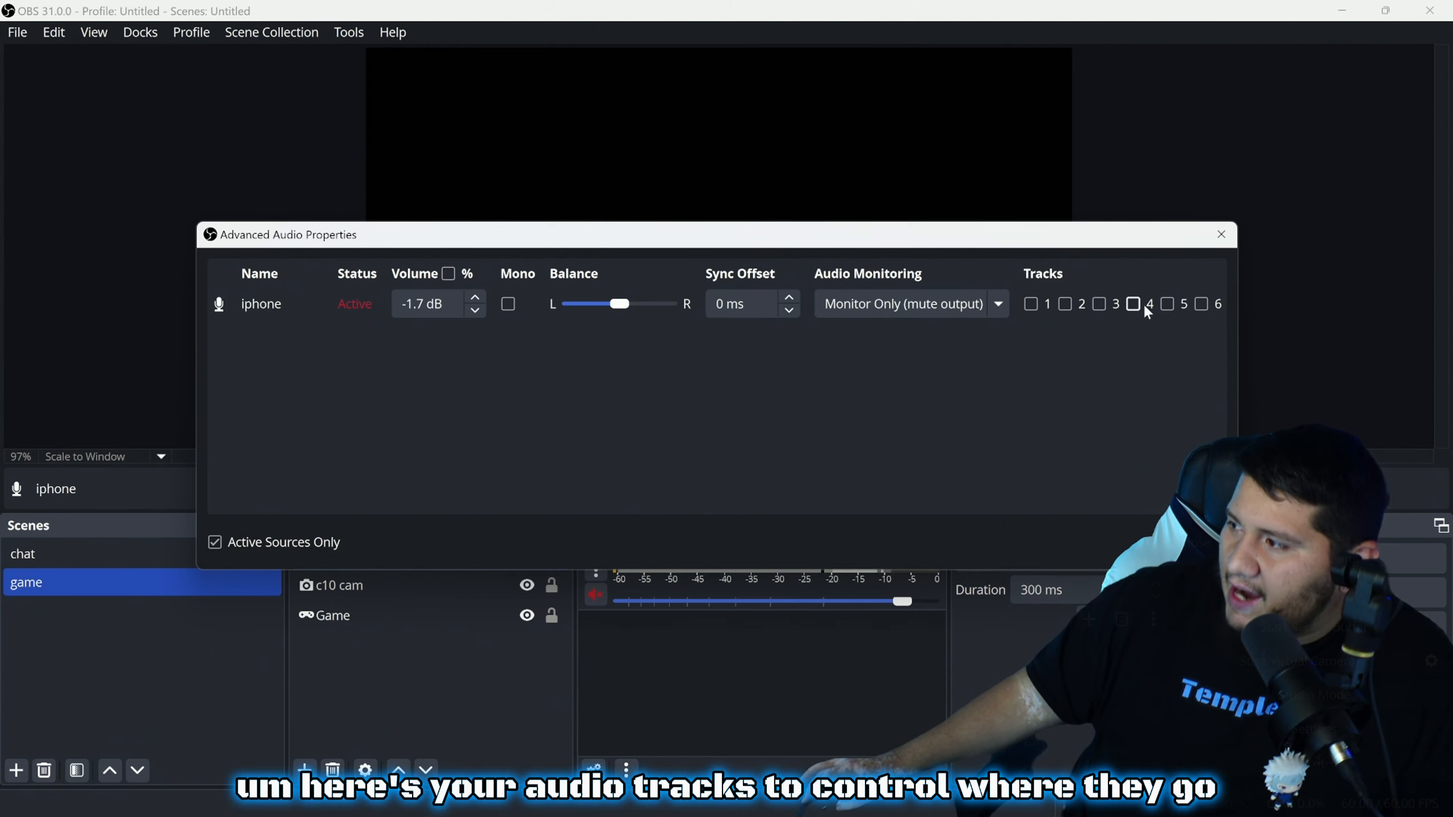
left_click(999, 303)
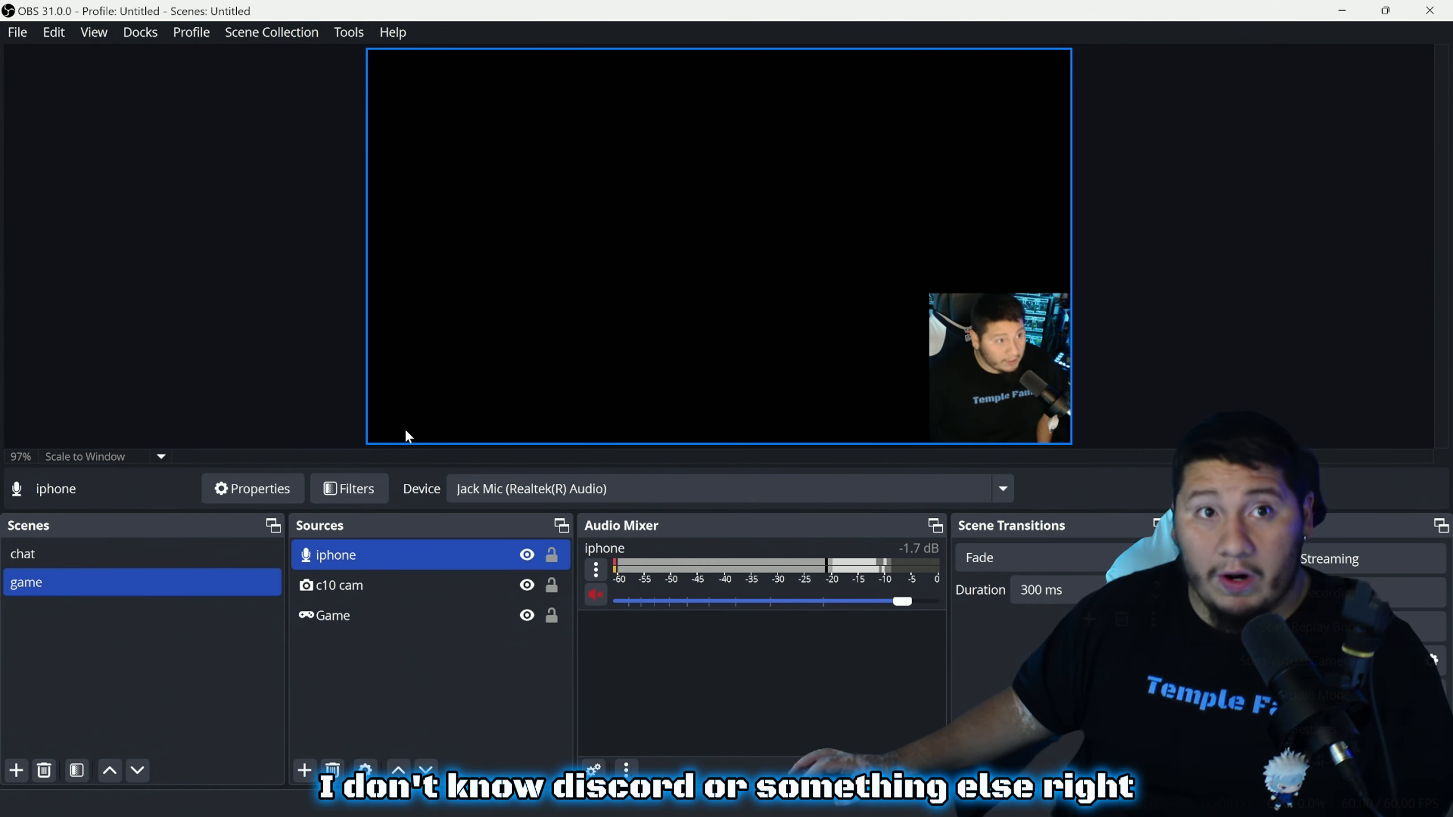
Create an Application Audio Capture (BETA) source and browse its list of capturable applications
left_click(303, 770)
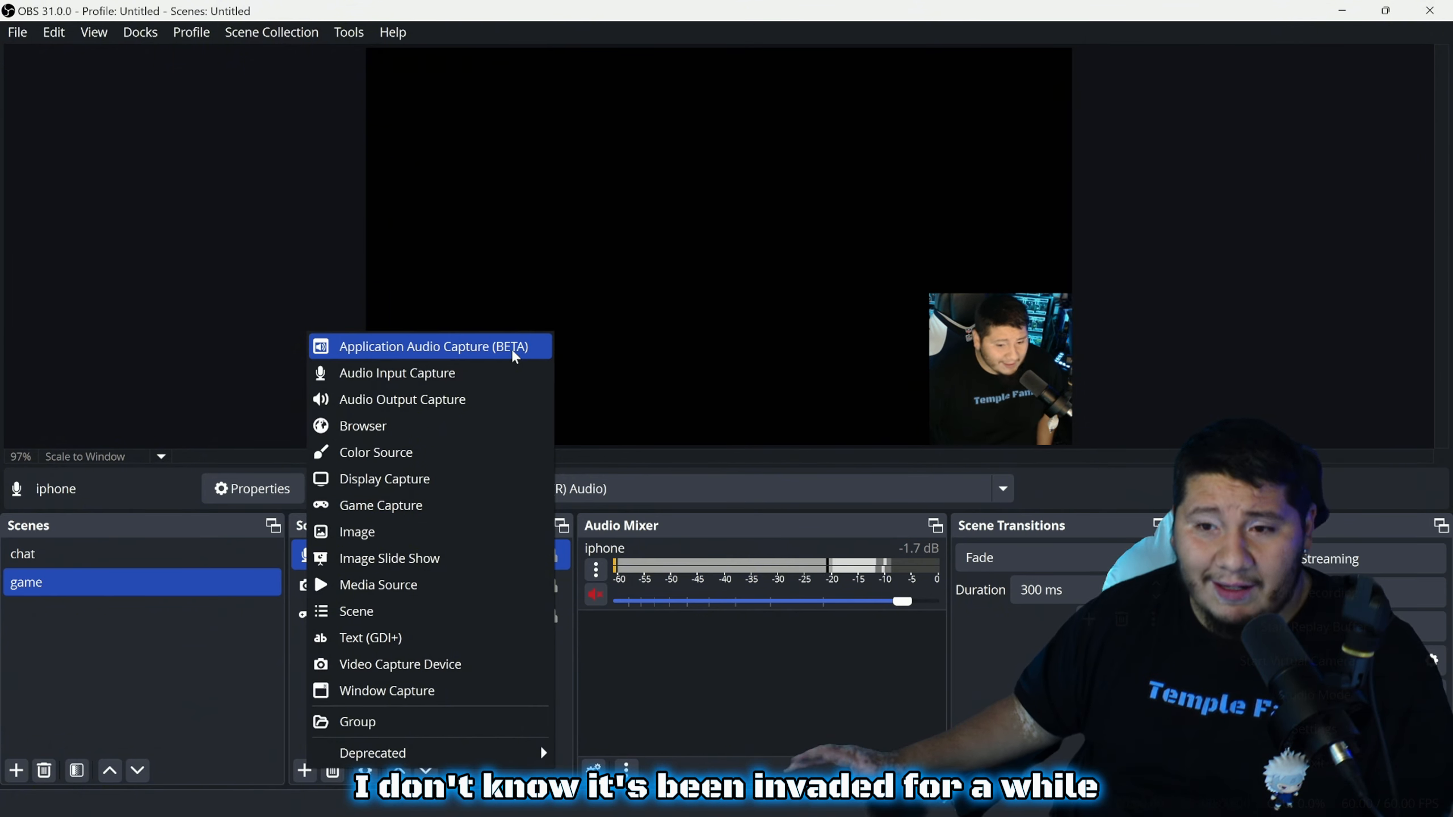
left_click(460, 350)
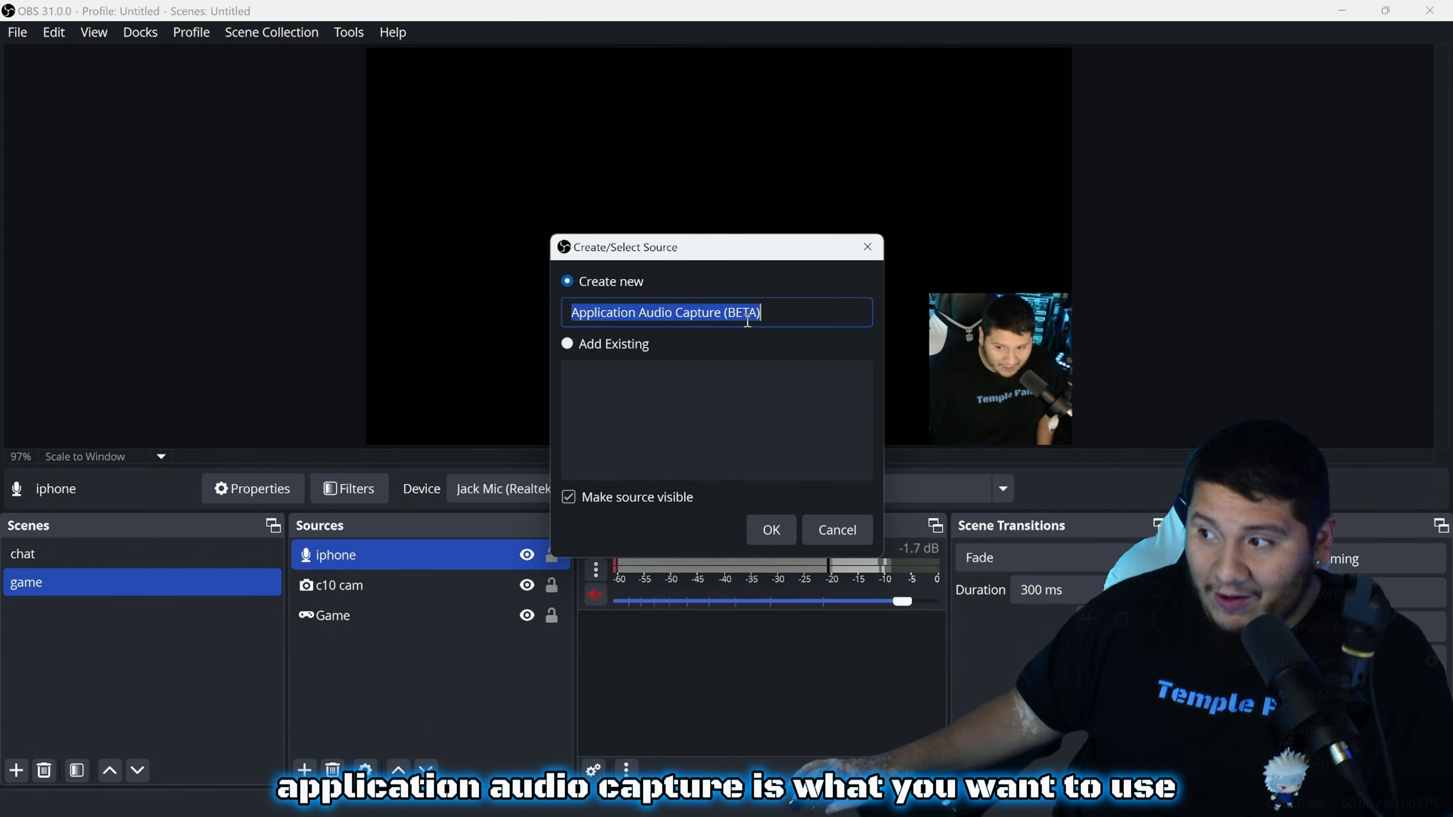
left_click(771, 530)
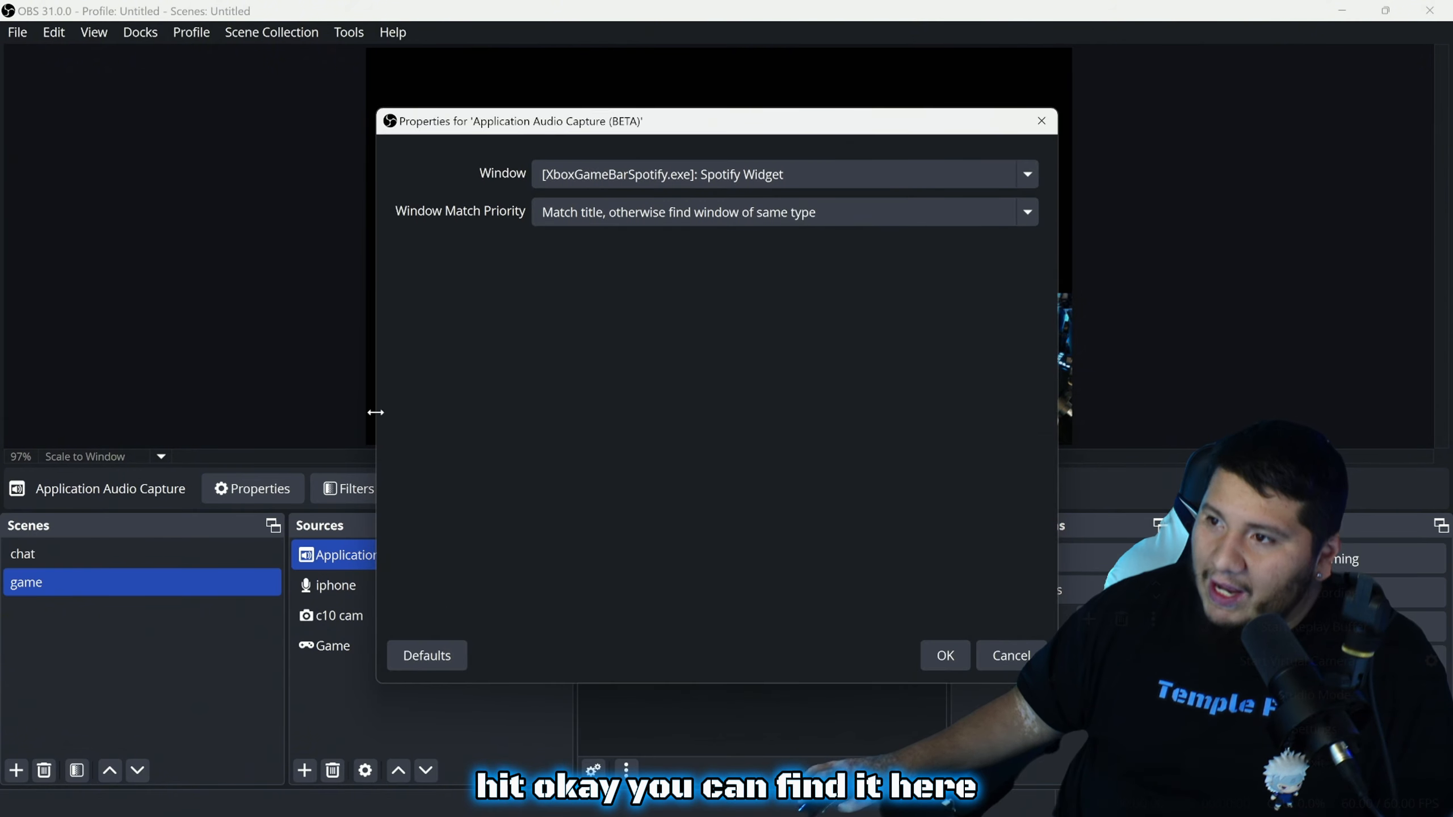
left_click(563, 180)
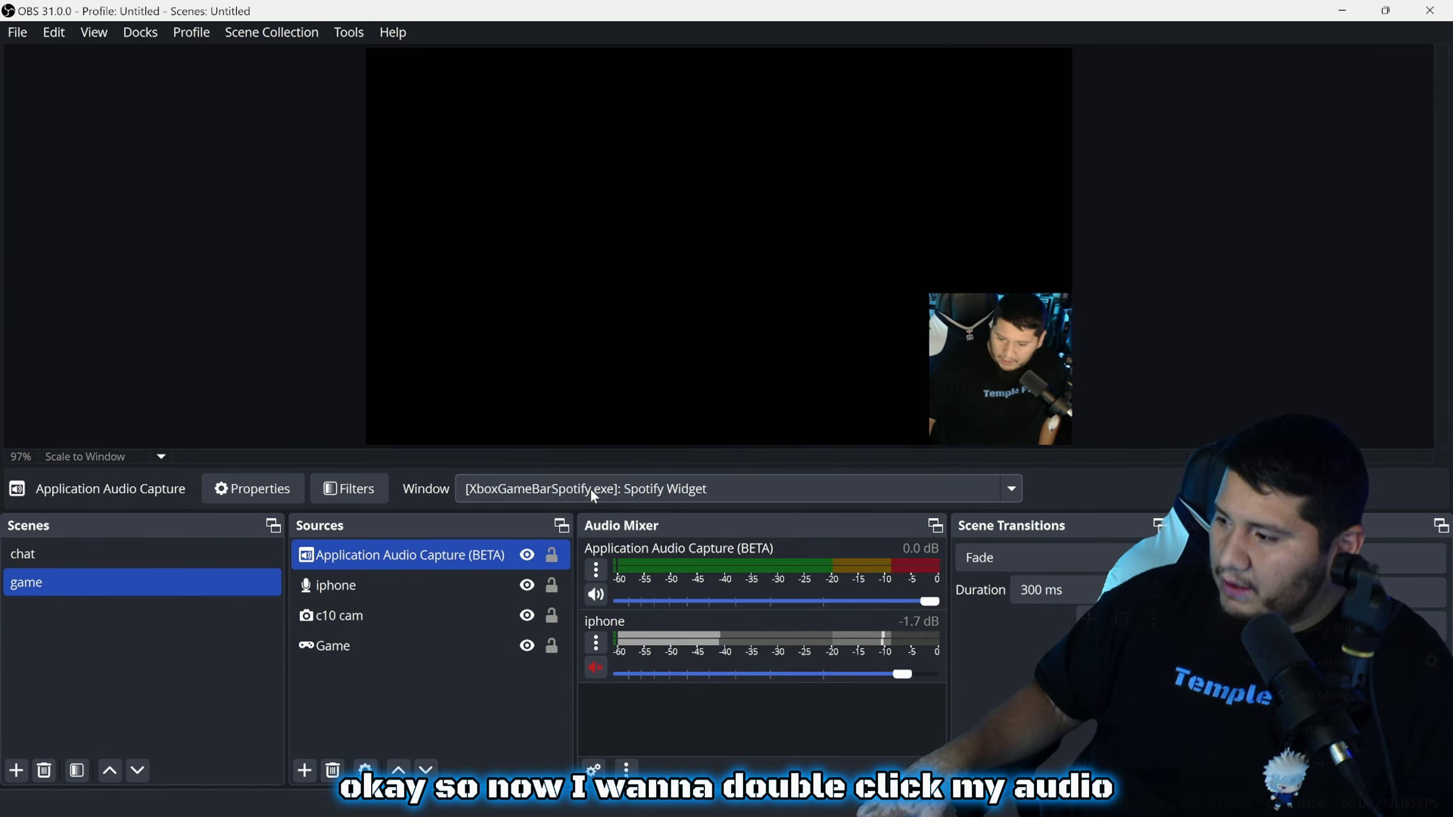
Point the Application Audio Capture source at the Discord GAME channel window, matching by title or window type
left_click(410, 625, "ctrl")
double_click(415, 553)
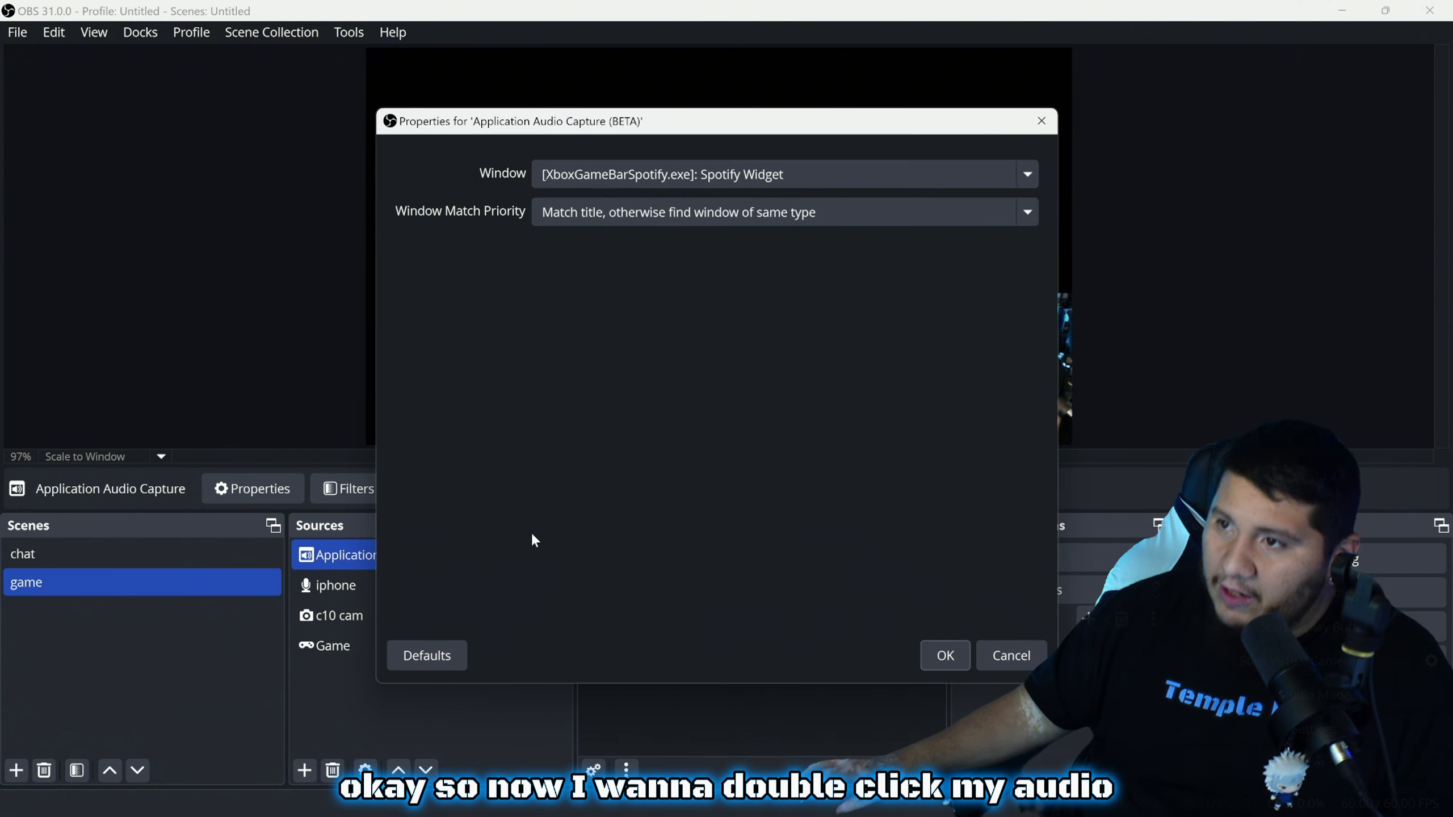
left_click(597, 218)
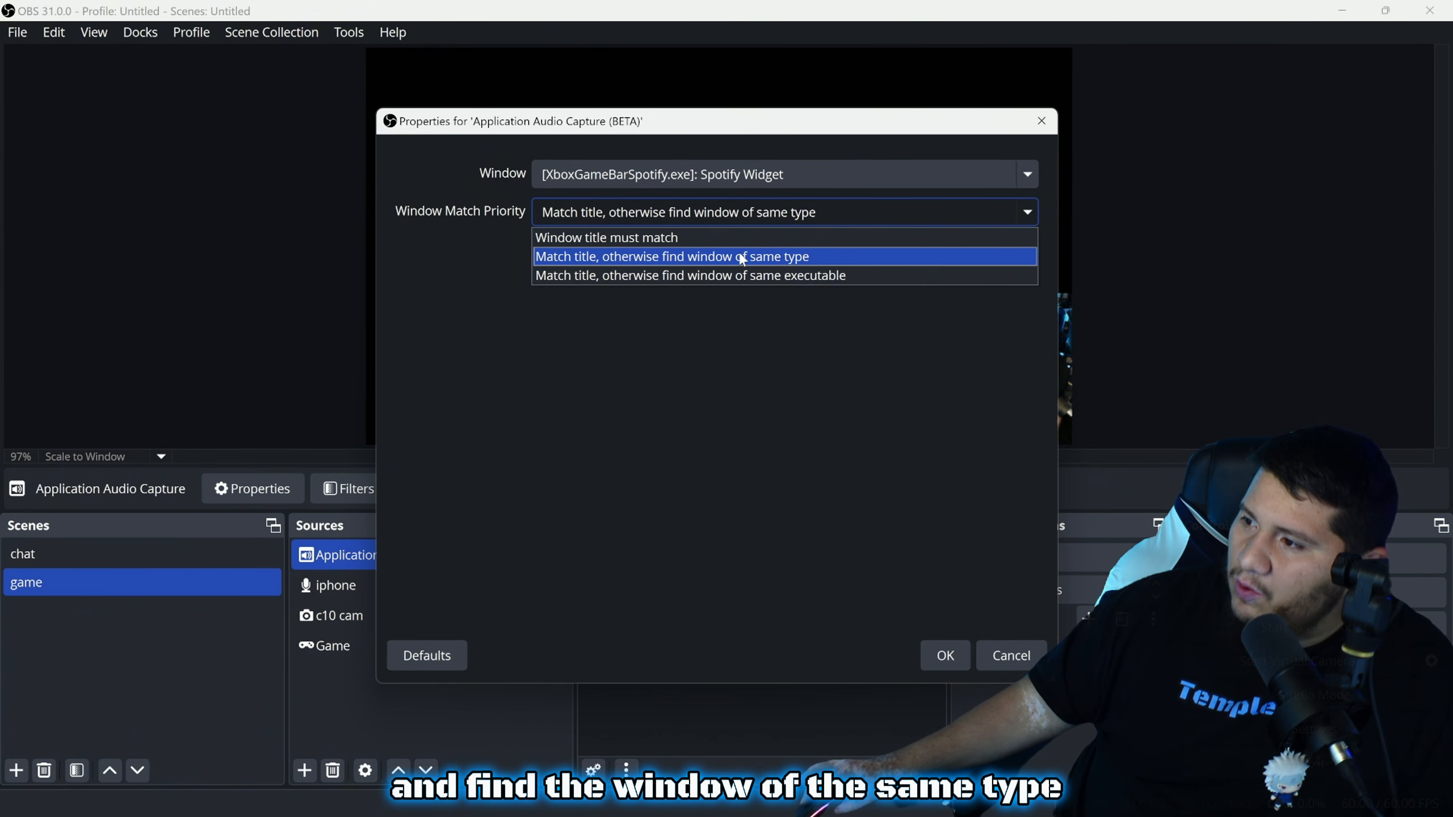
left_click(808, 256)
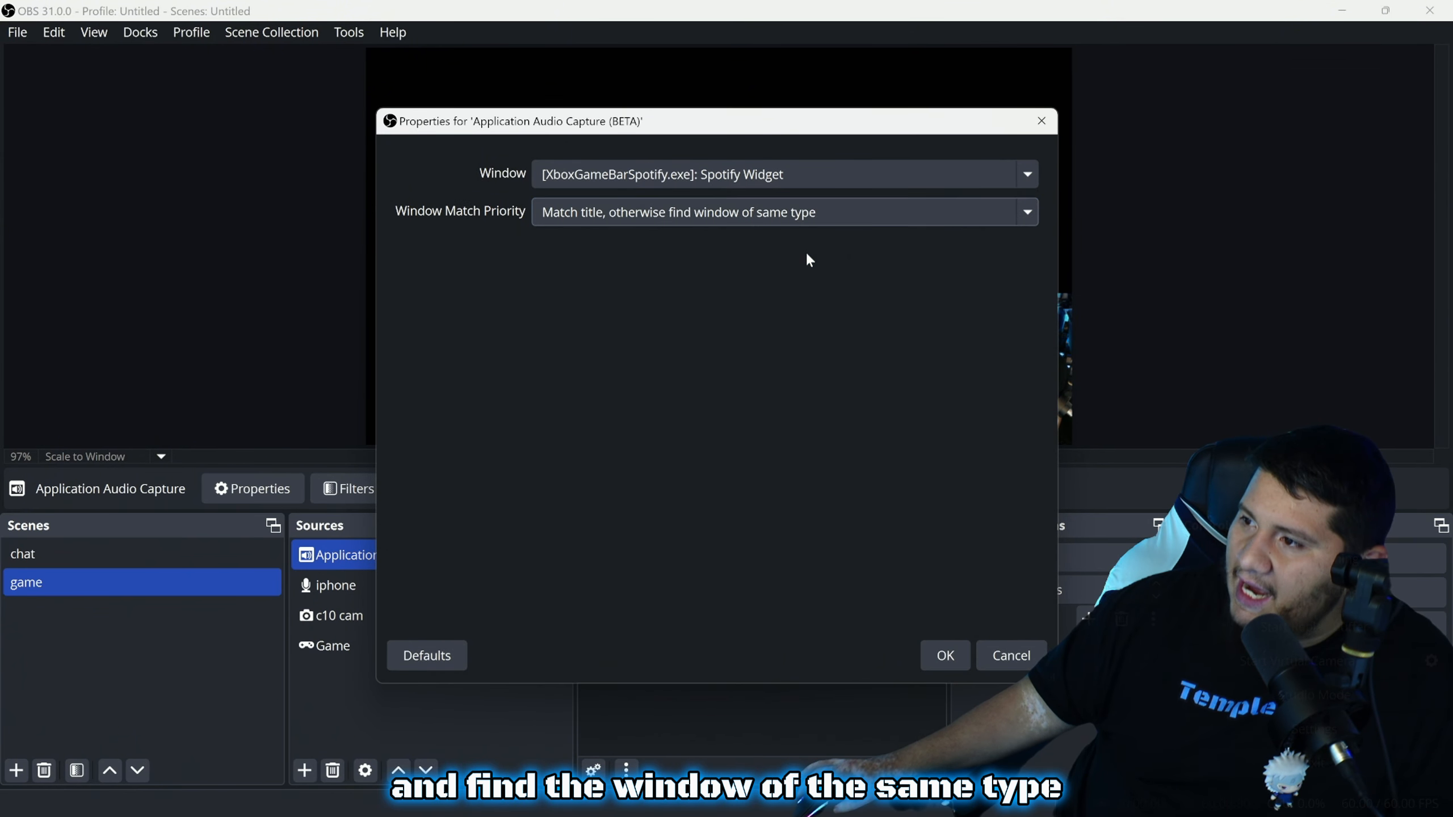
left_click(808, 172)
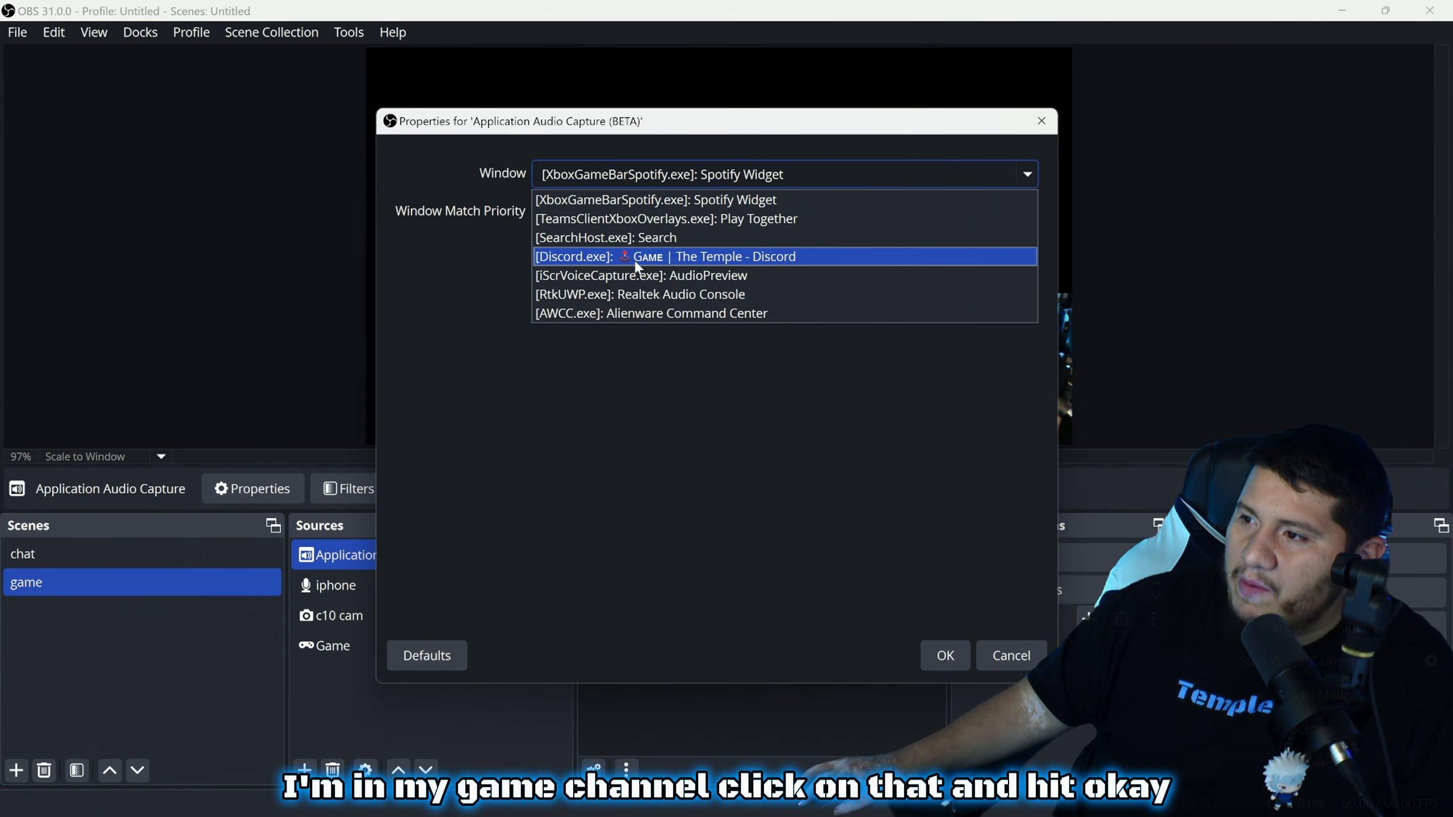
left_click(761, 258)
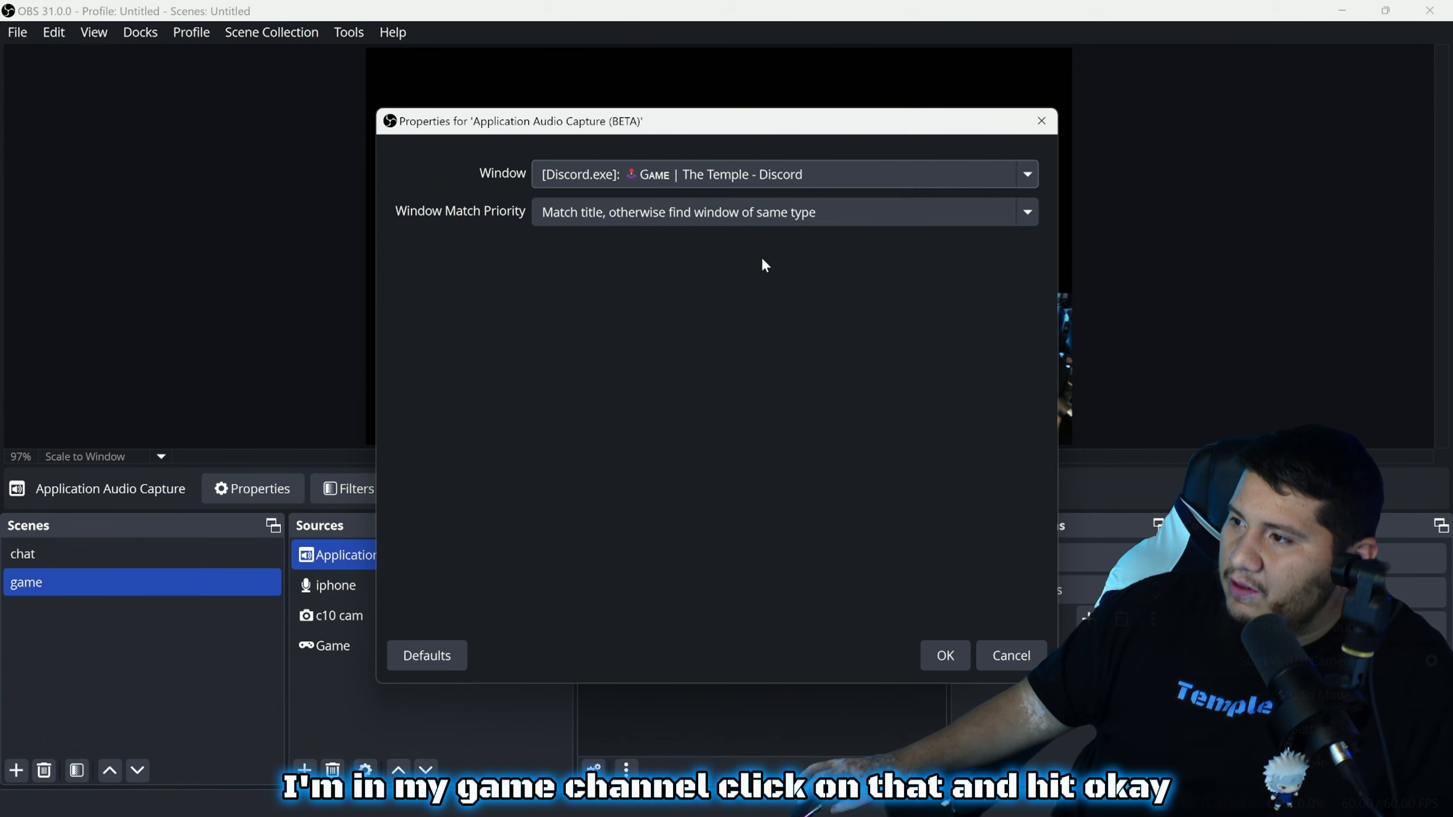
left_click(945, 655)
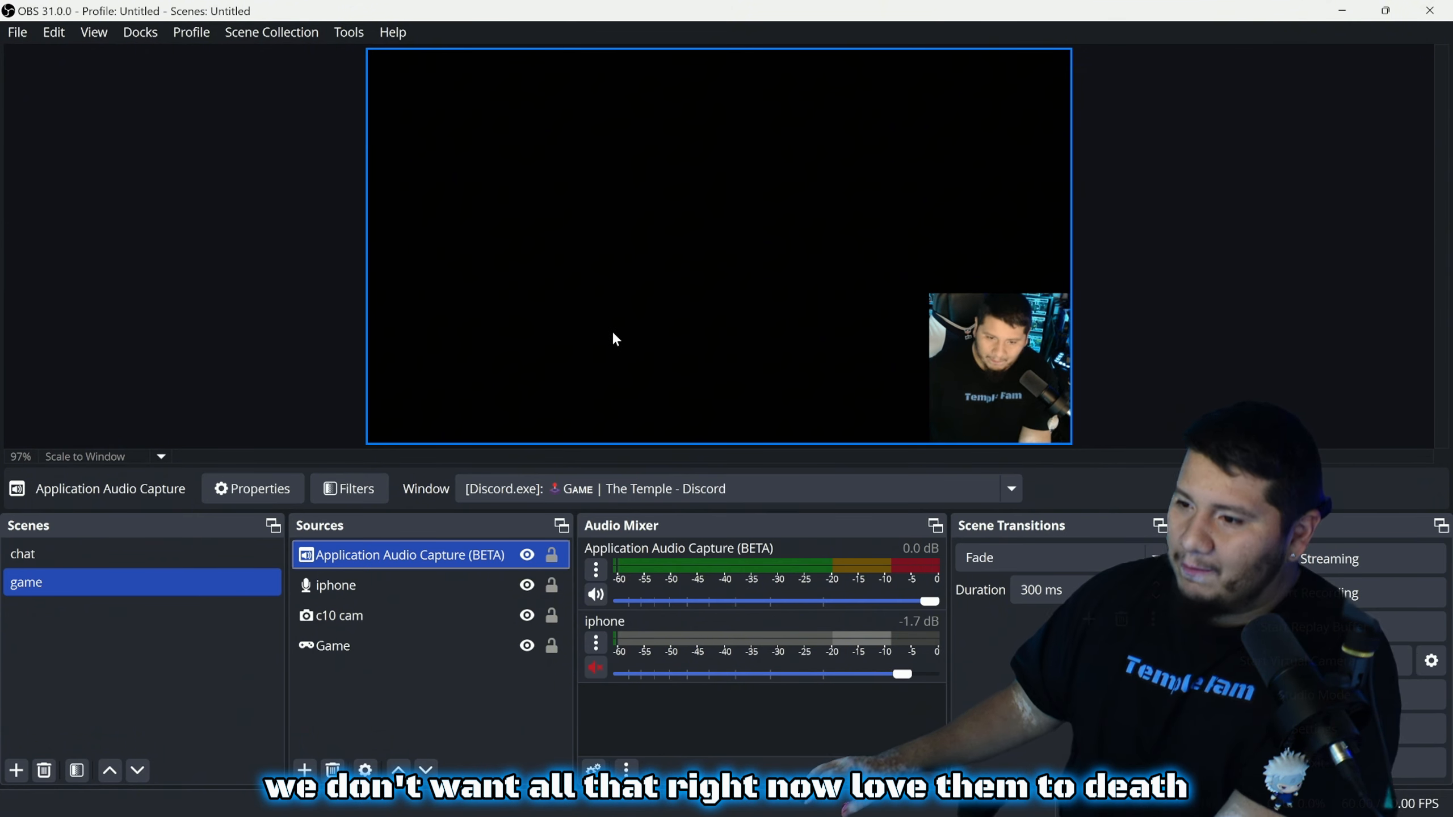
Rename the application audio source to 'Discord' and open Advanced Audio Properties from the Audio Mixer
right_click(429, 564)
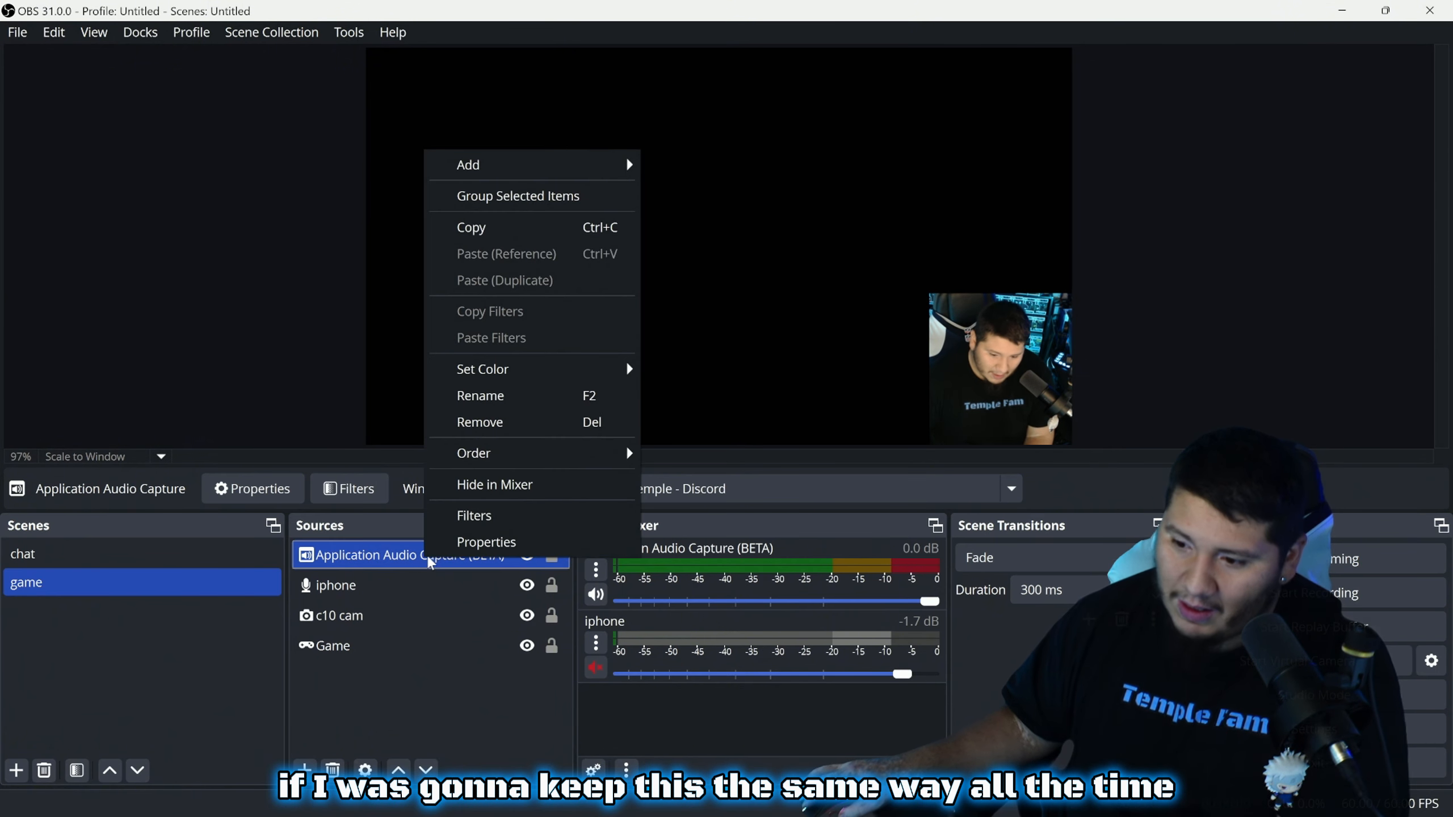
left_click(496, 399)
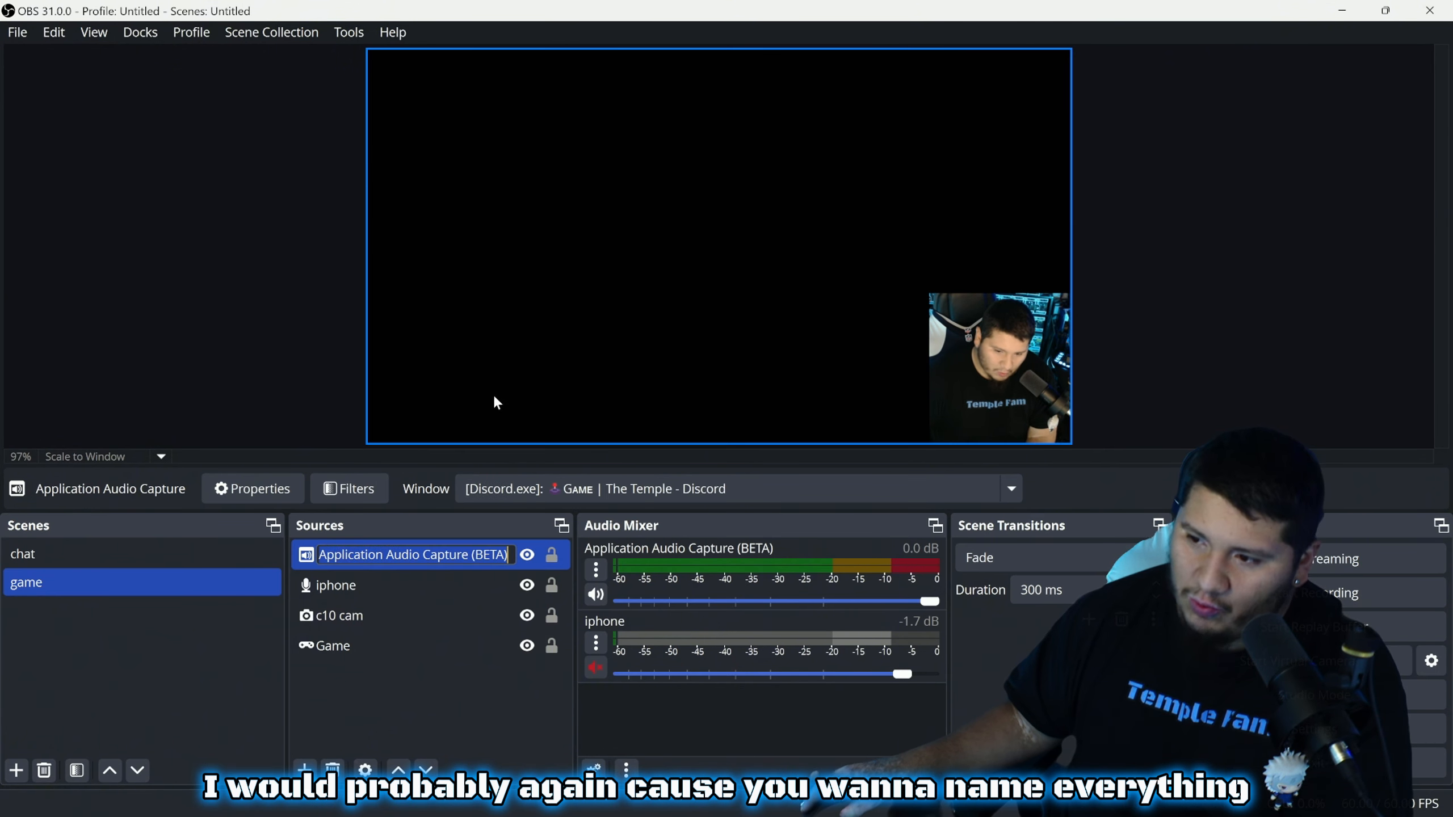
type("D")
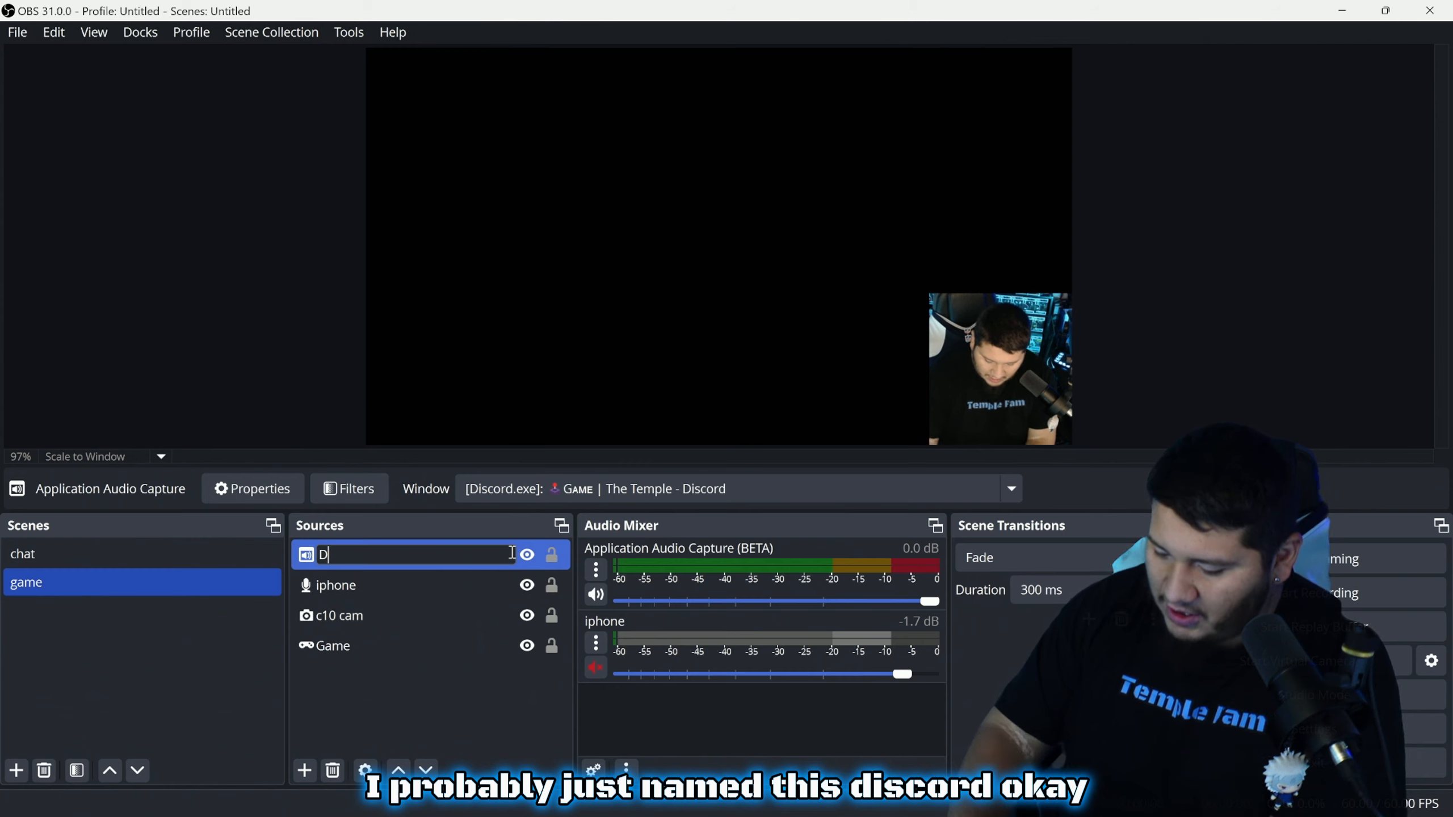
type("iscord")
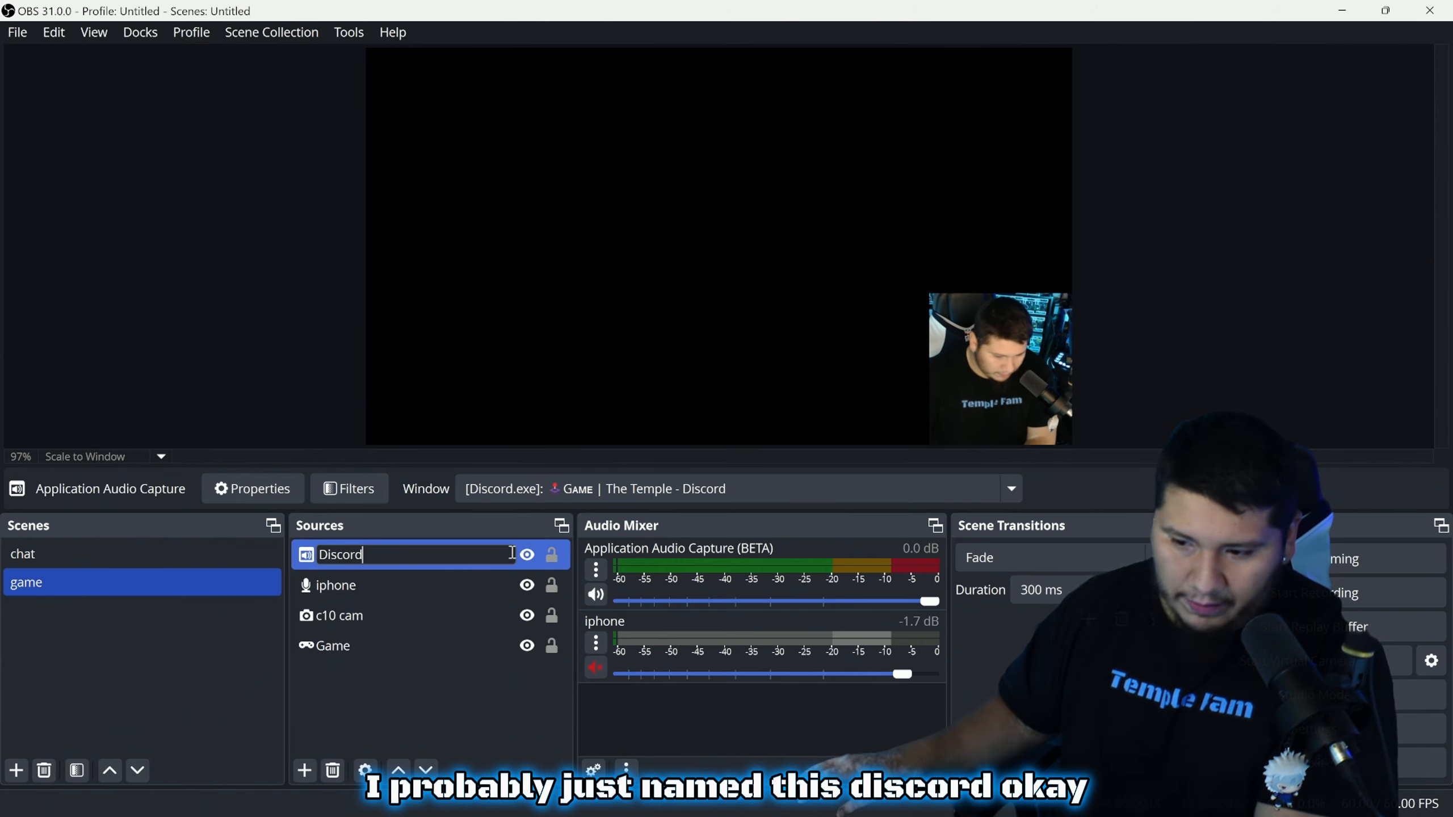
left_click(486, 707)
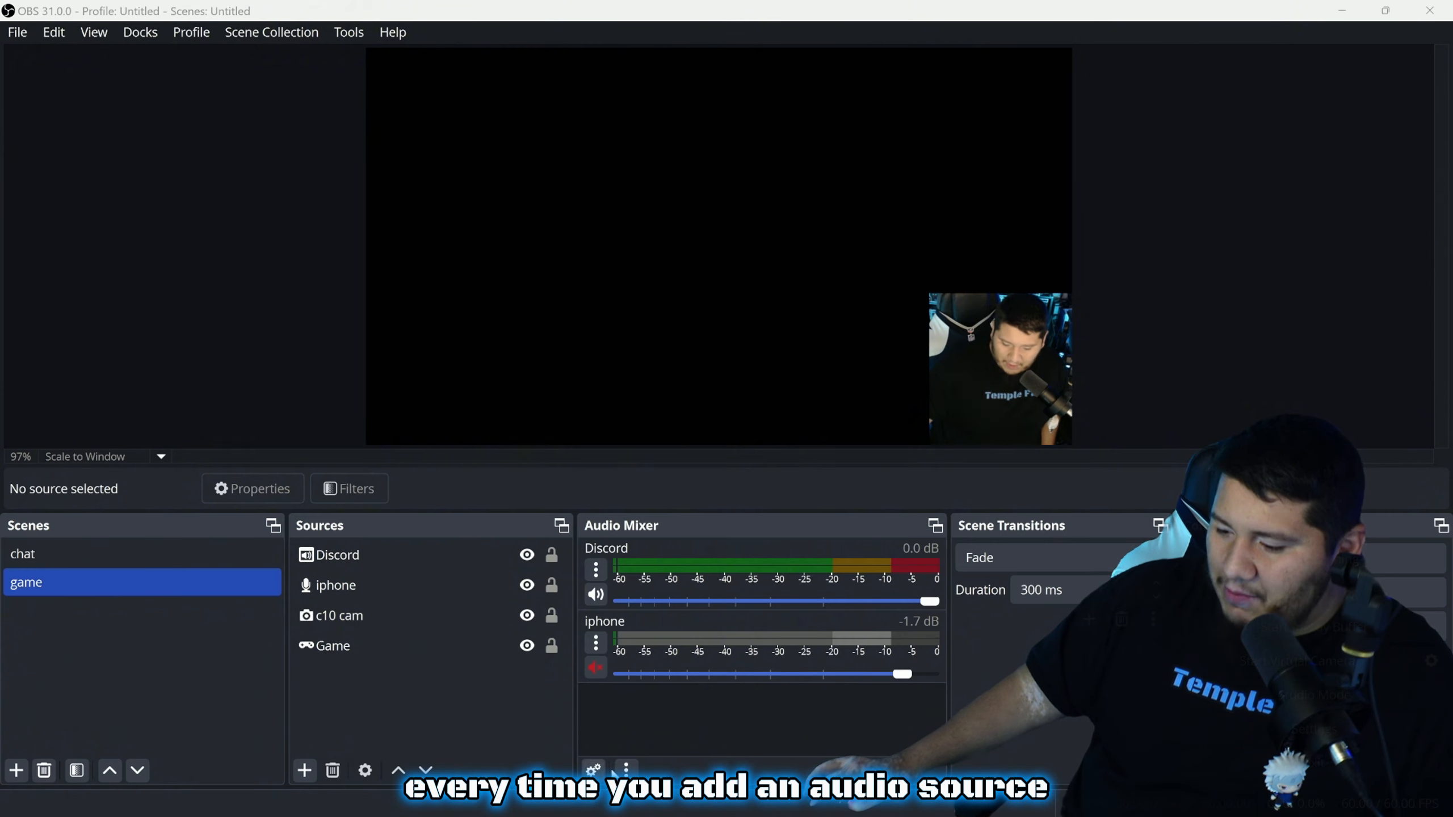
left_click(593, 770)
left_click(556, 650)
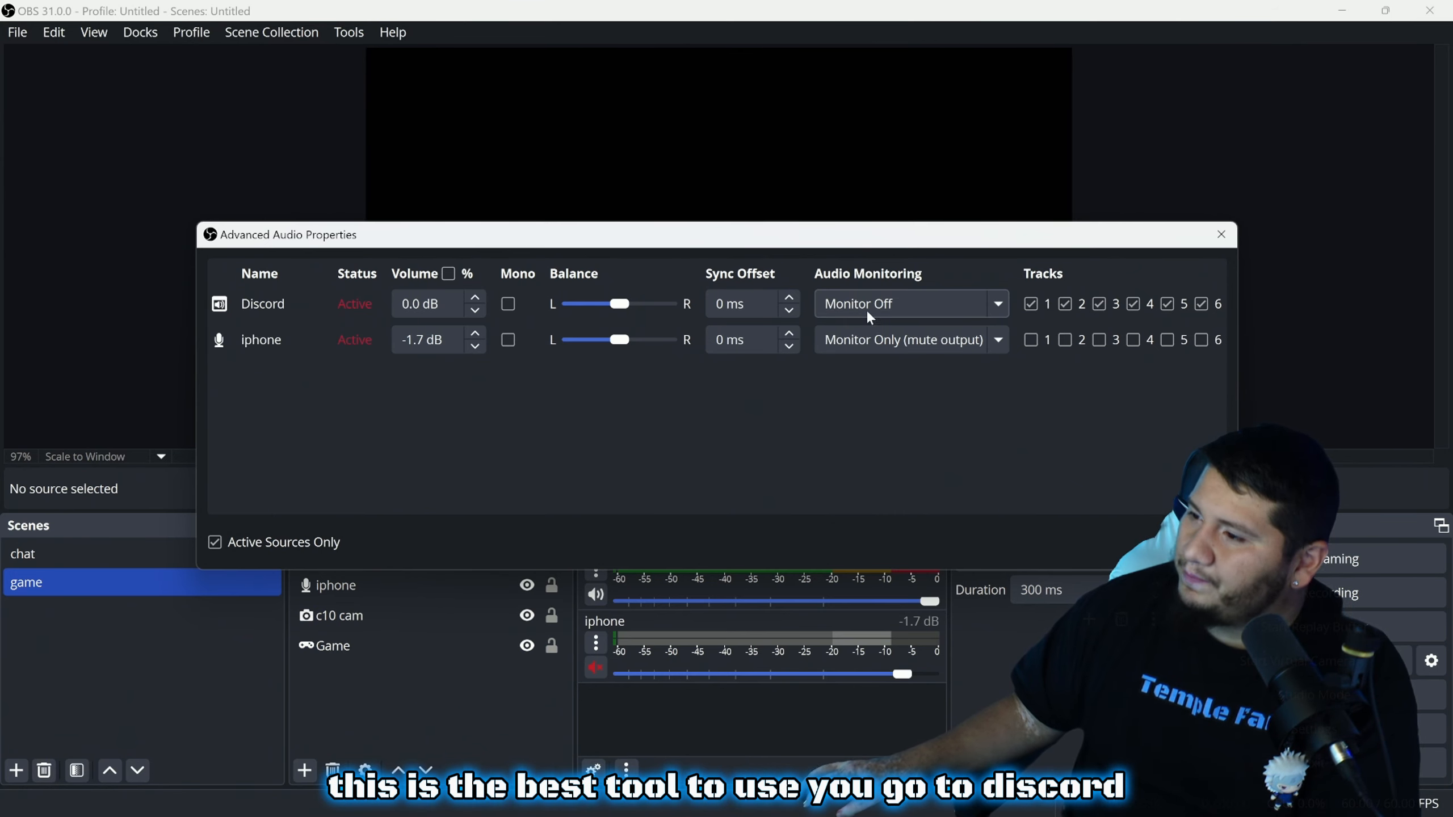
Leave Discord monitoring off, uncheck its tracks 3–6 so only 1 and 2 remain, and close
left_click(931, 302)
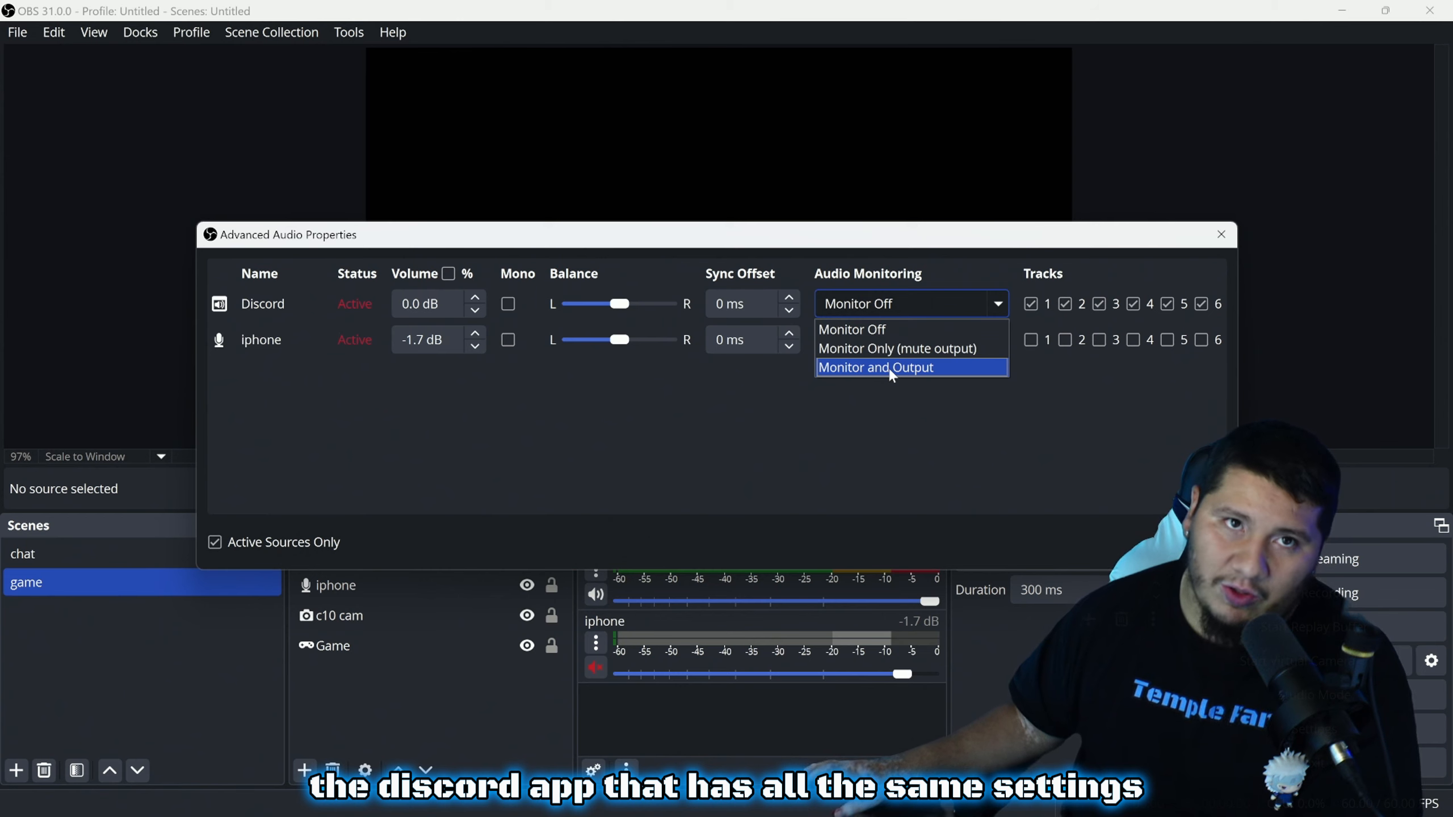
left_click(890, 327)
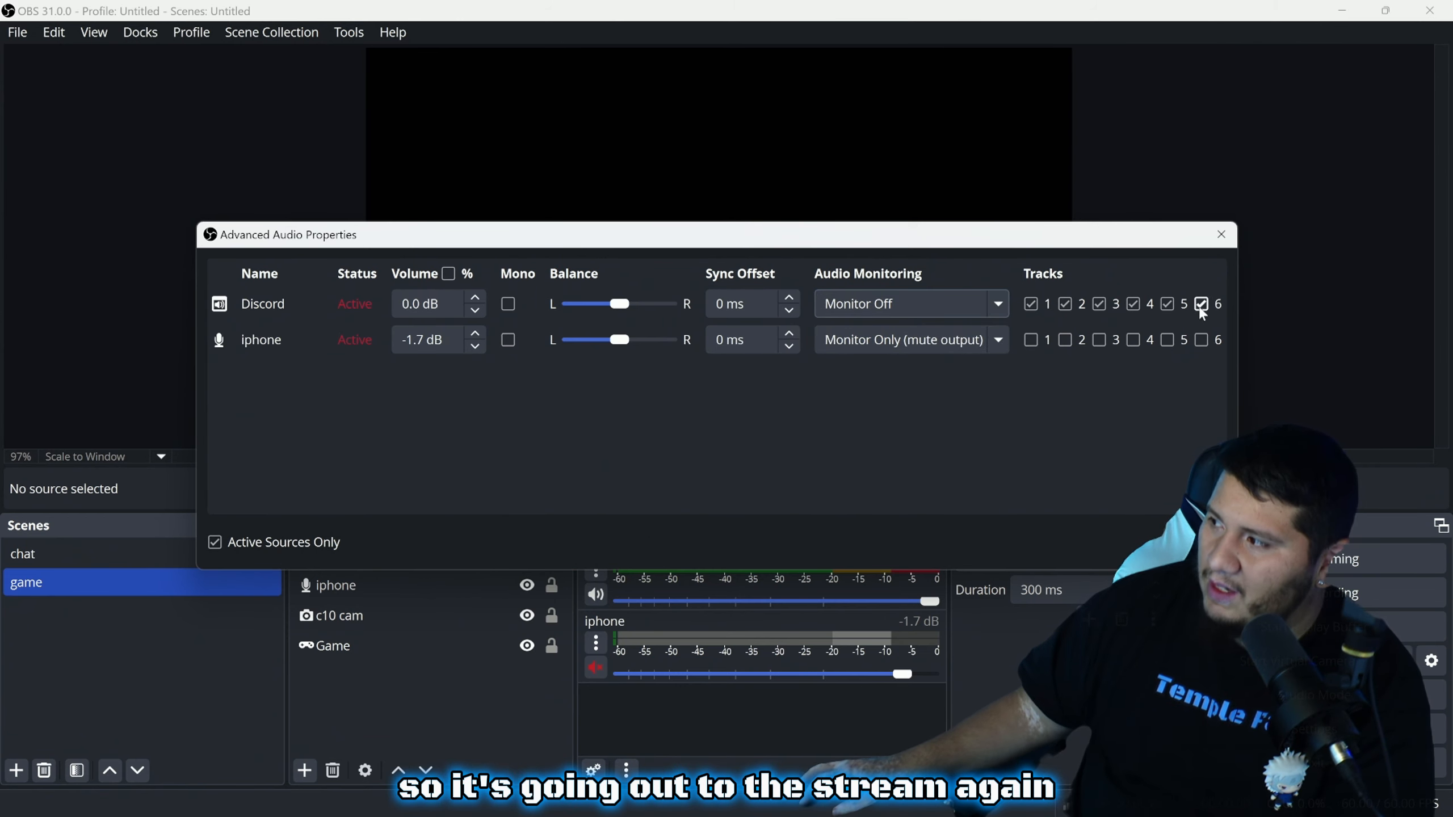
left_click(1169, 305)
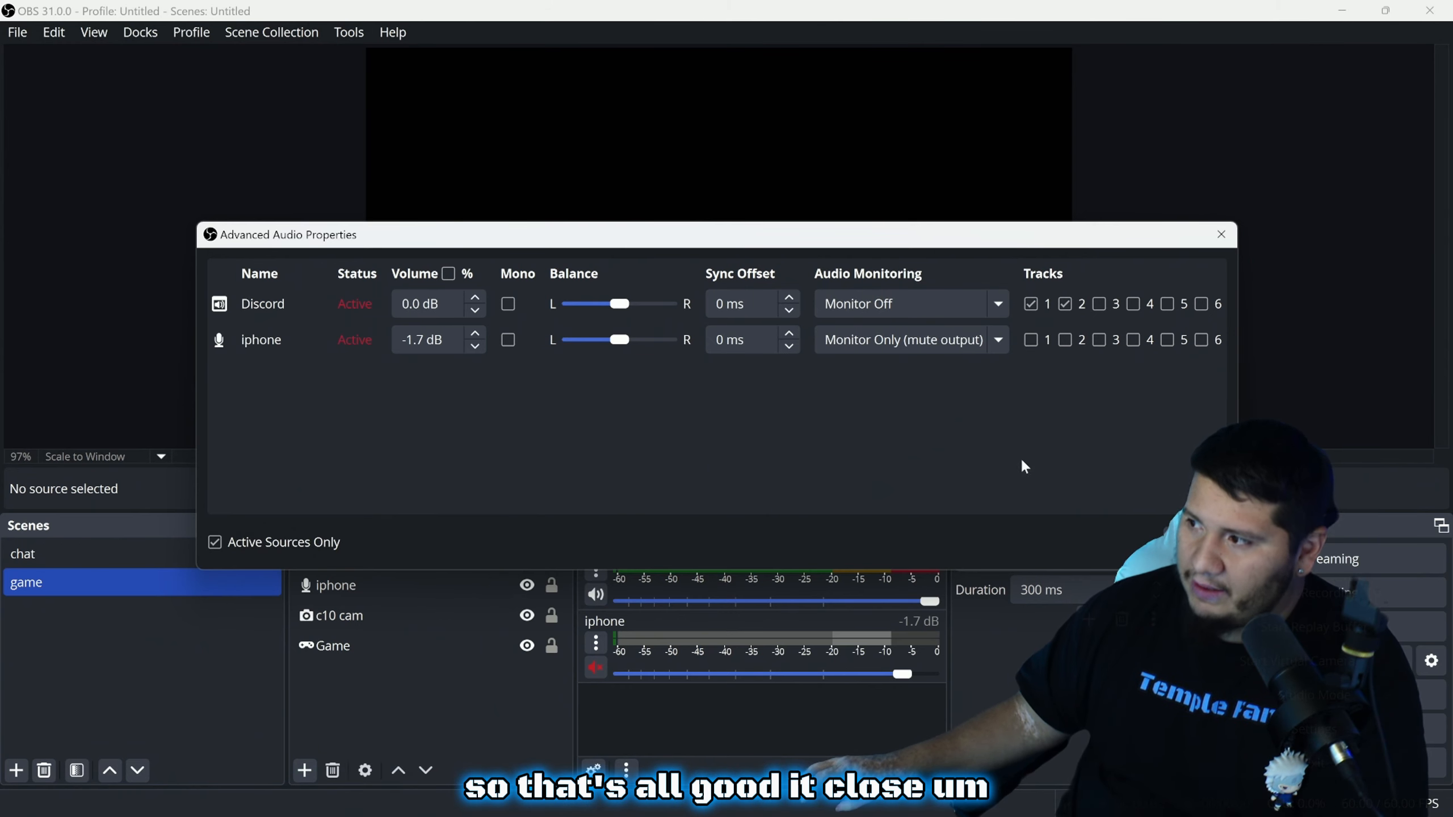
left_click(1197, 542)
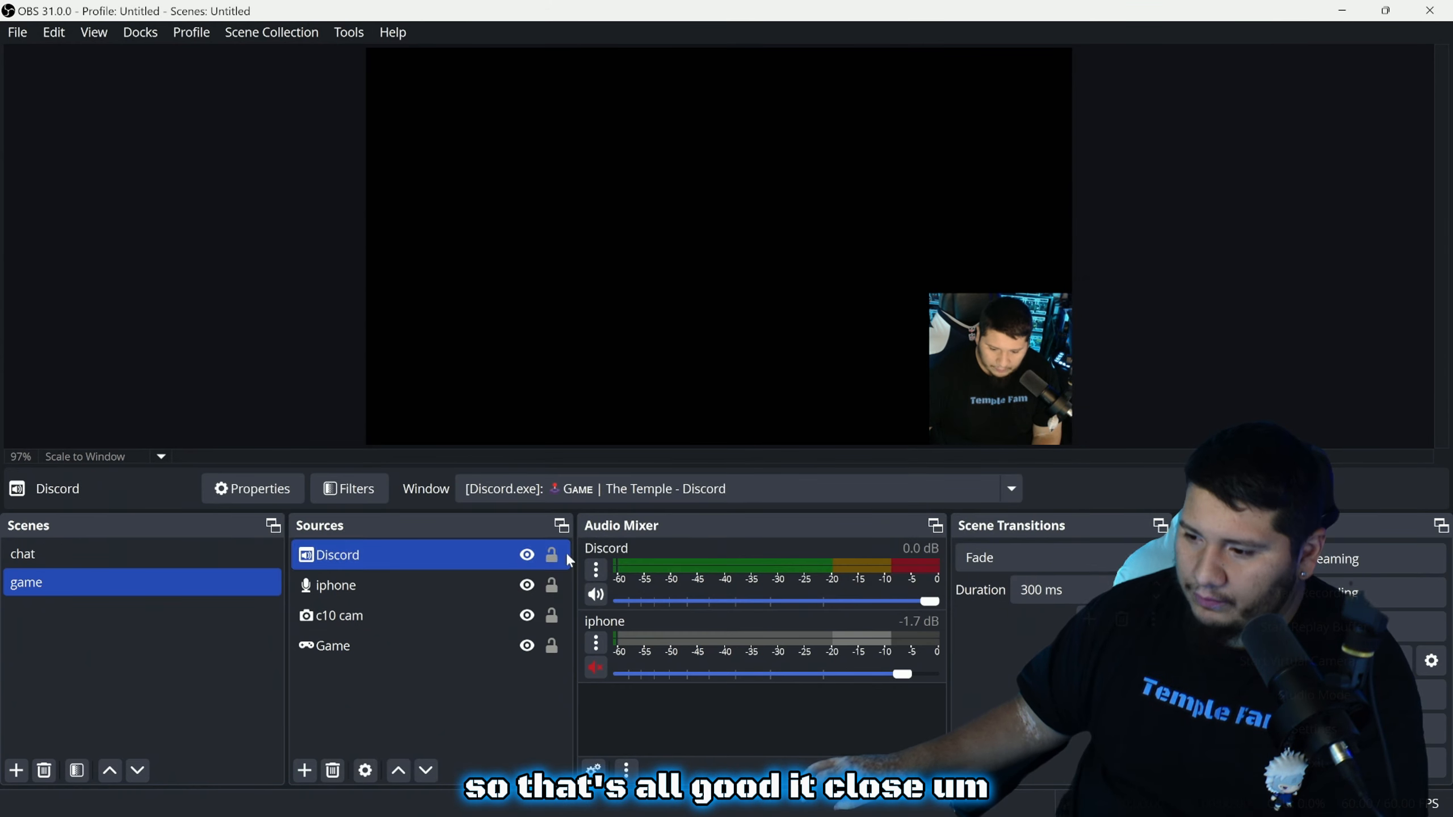
Lock the Game source, drag the c10 cam webcam back to the bottom-right corner, and lock it
left_click(488, 643, "ctrl")
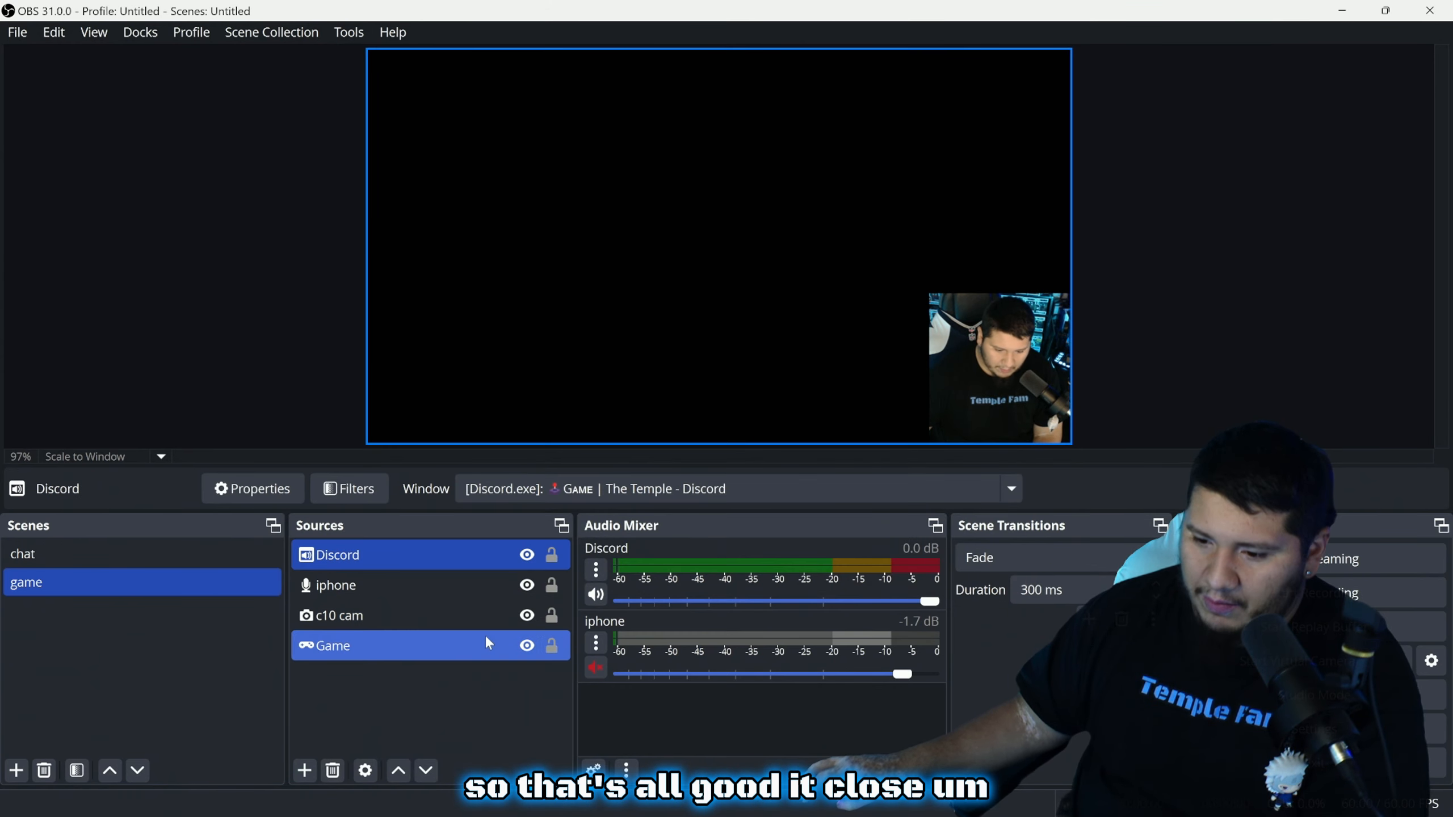
left_click(553, 648)
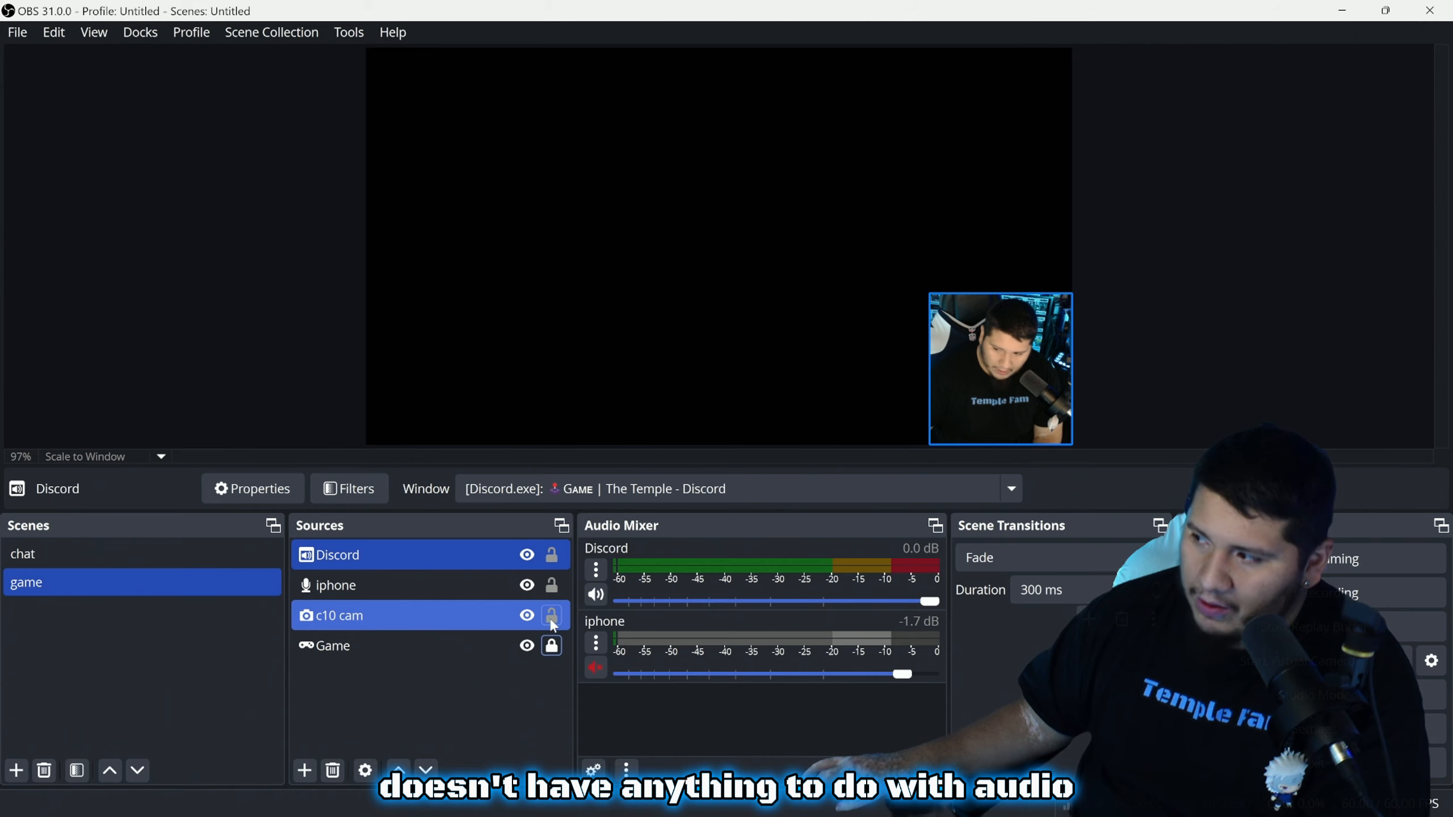
left_click(963, 366)
left_click_drag(963, 367, 677, 332)
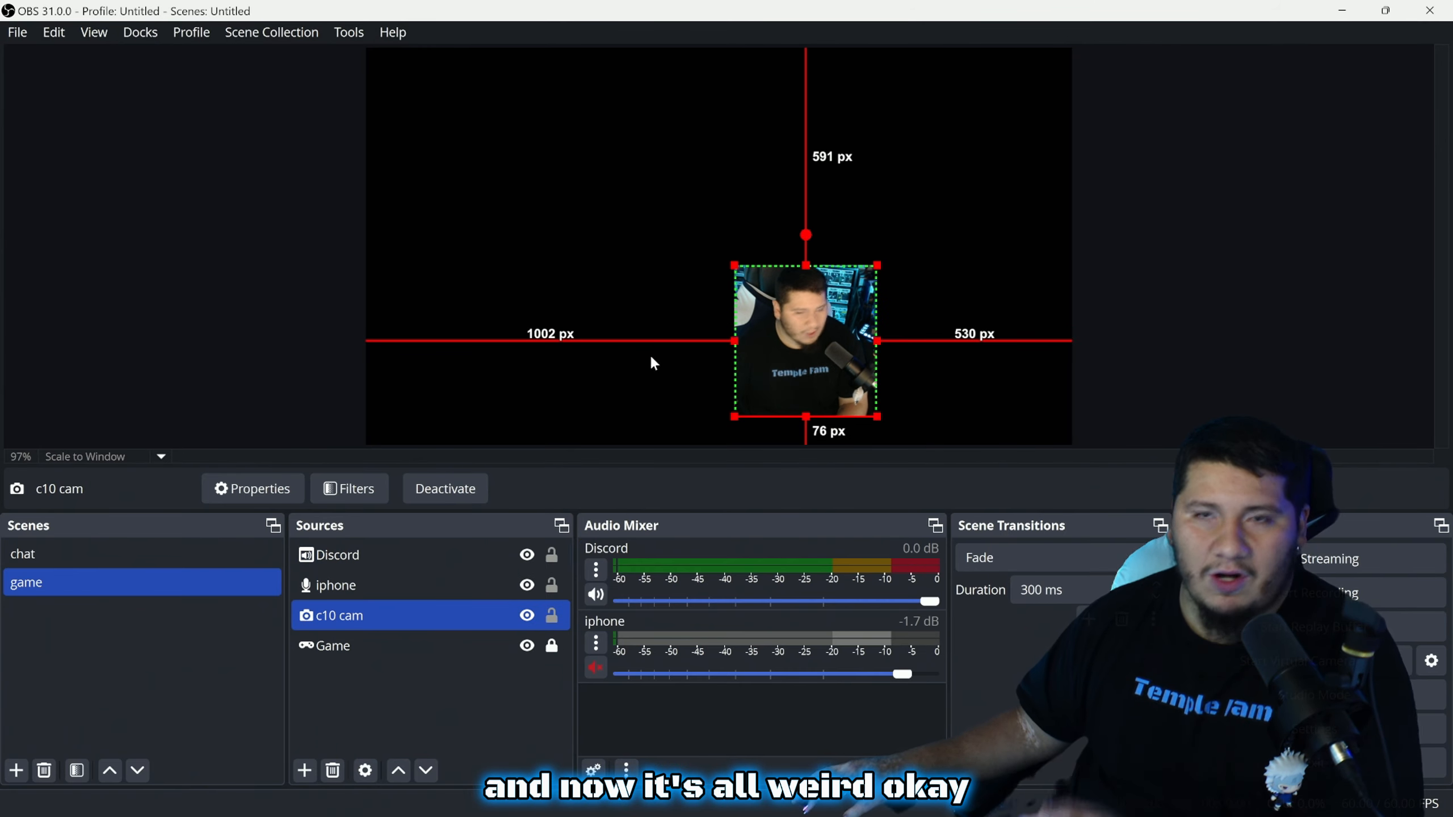
left_click_drag(823, 350, 1018, 378)
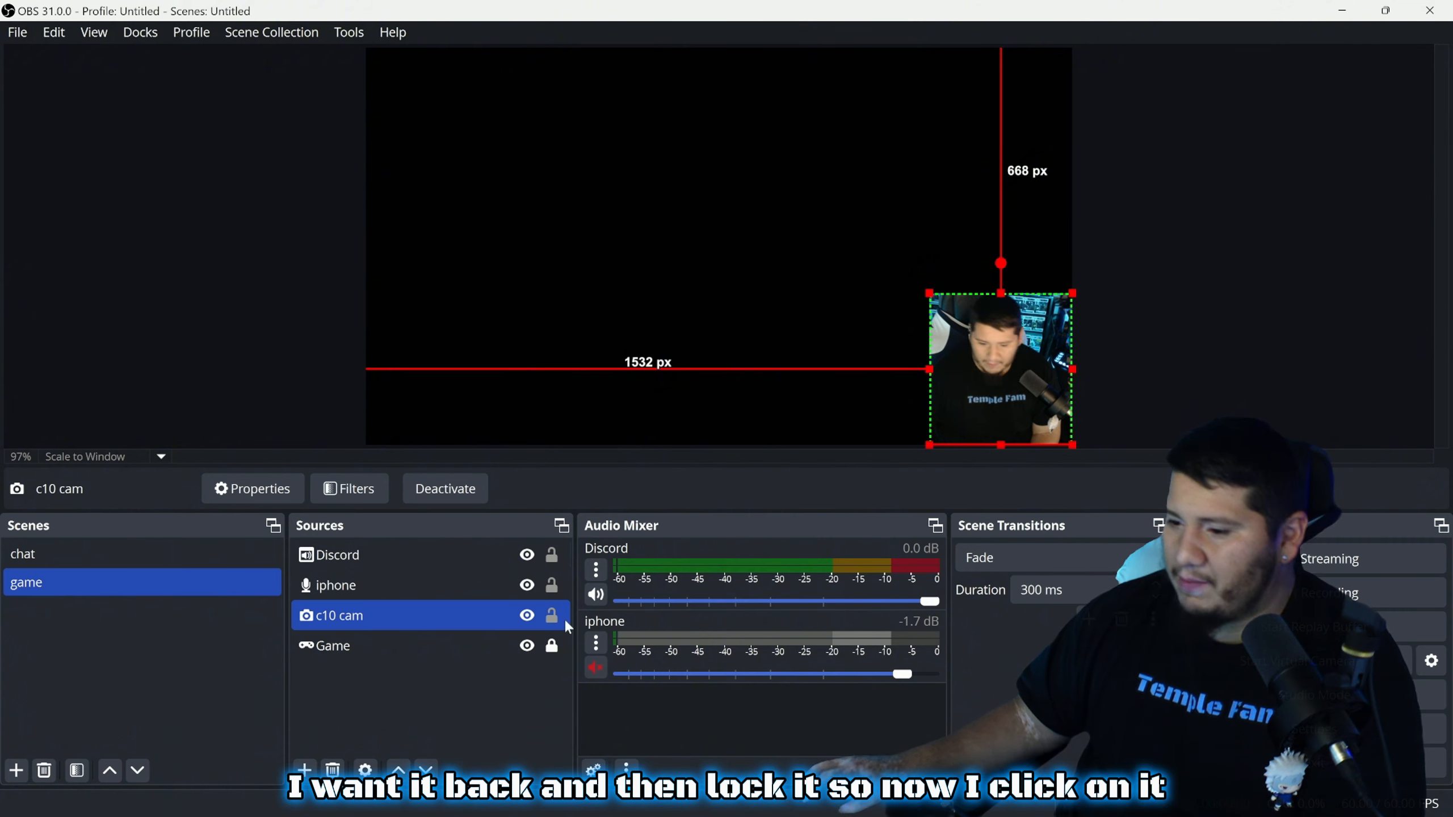
left_click(553, 615)
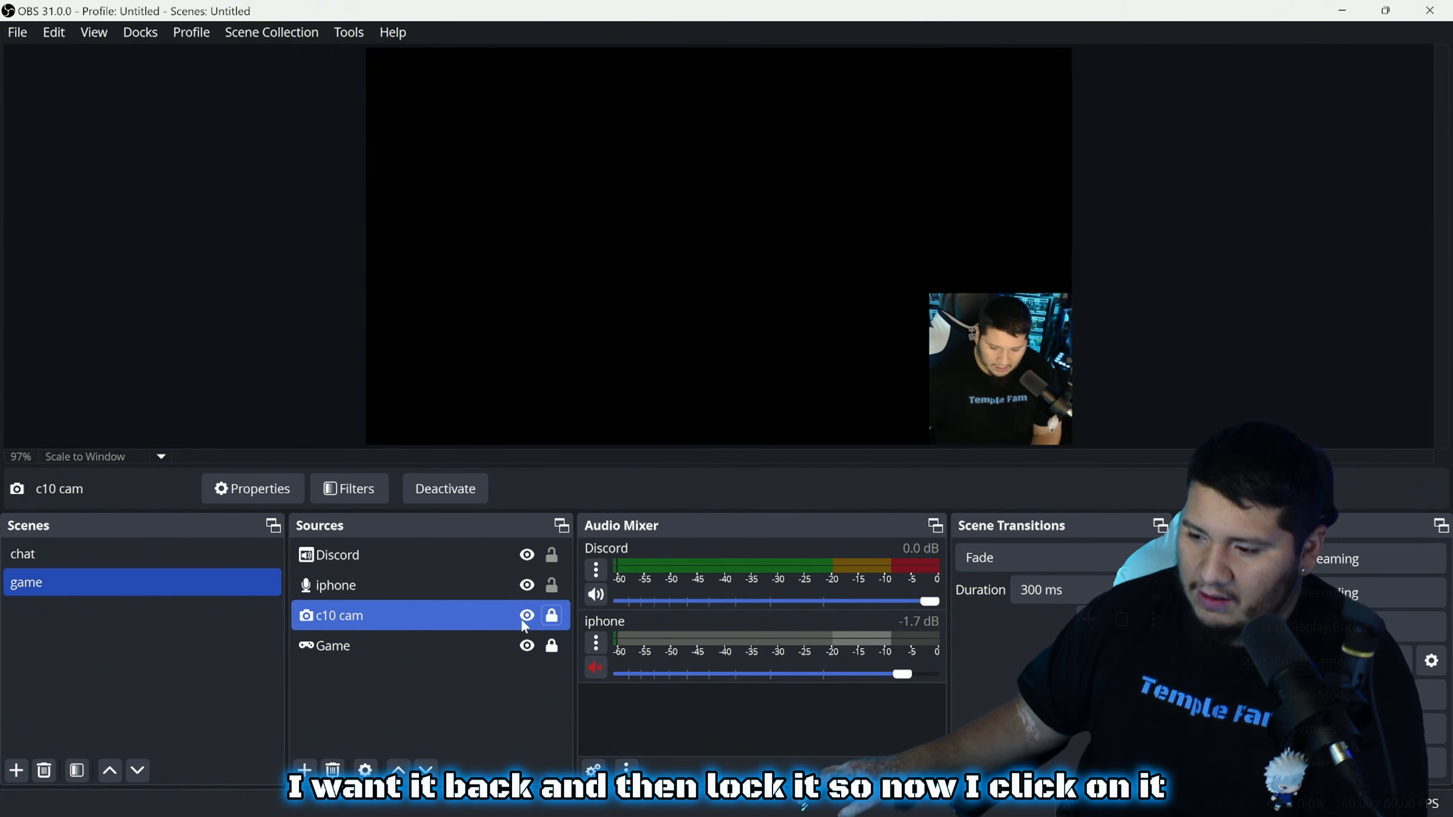
left_click(863, 335)
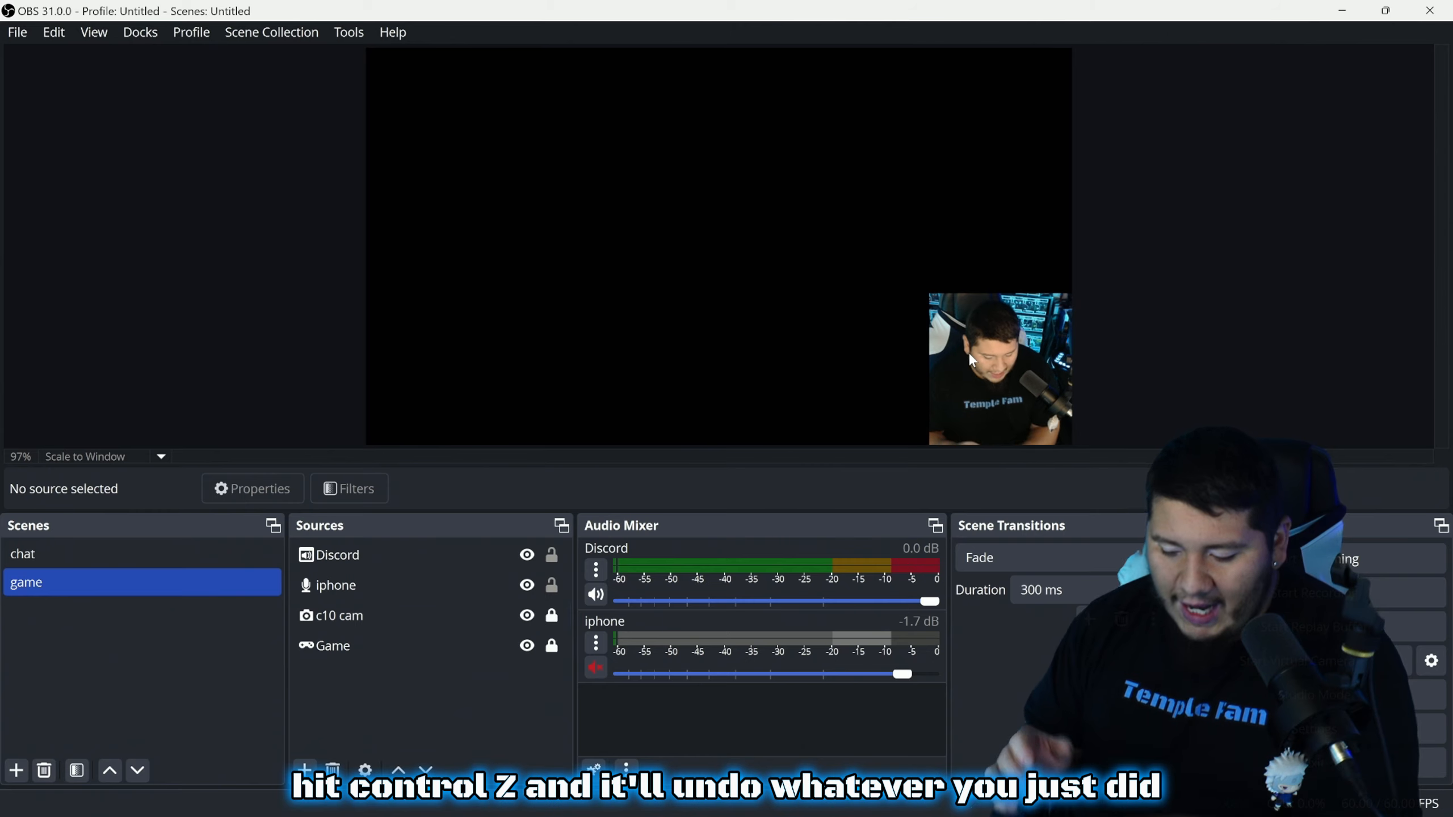
key("ctrl+z")
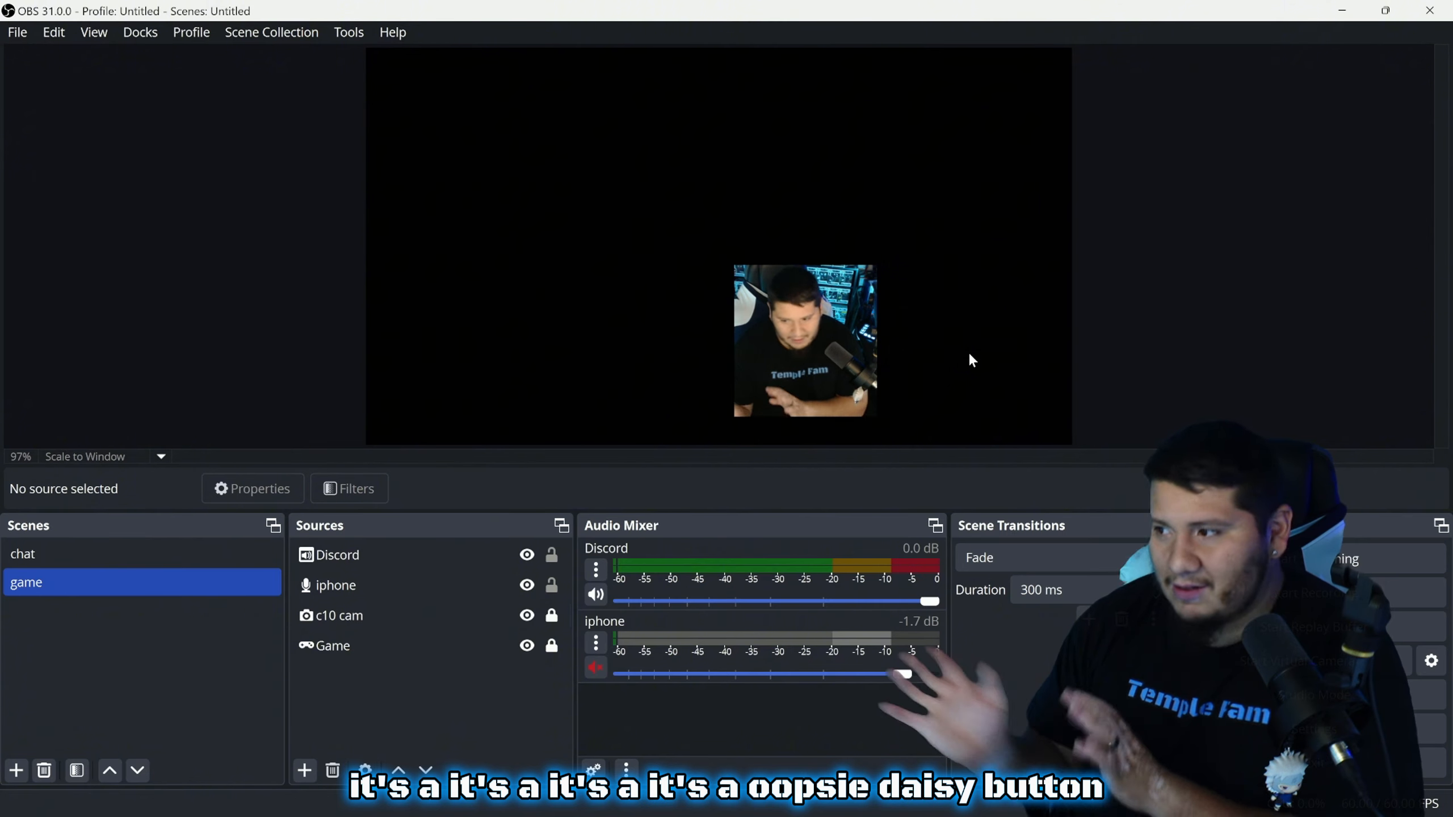
key("ctrl+y")
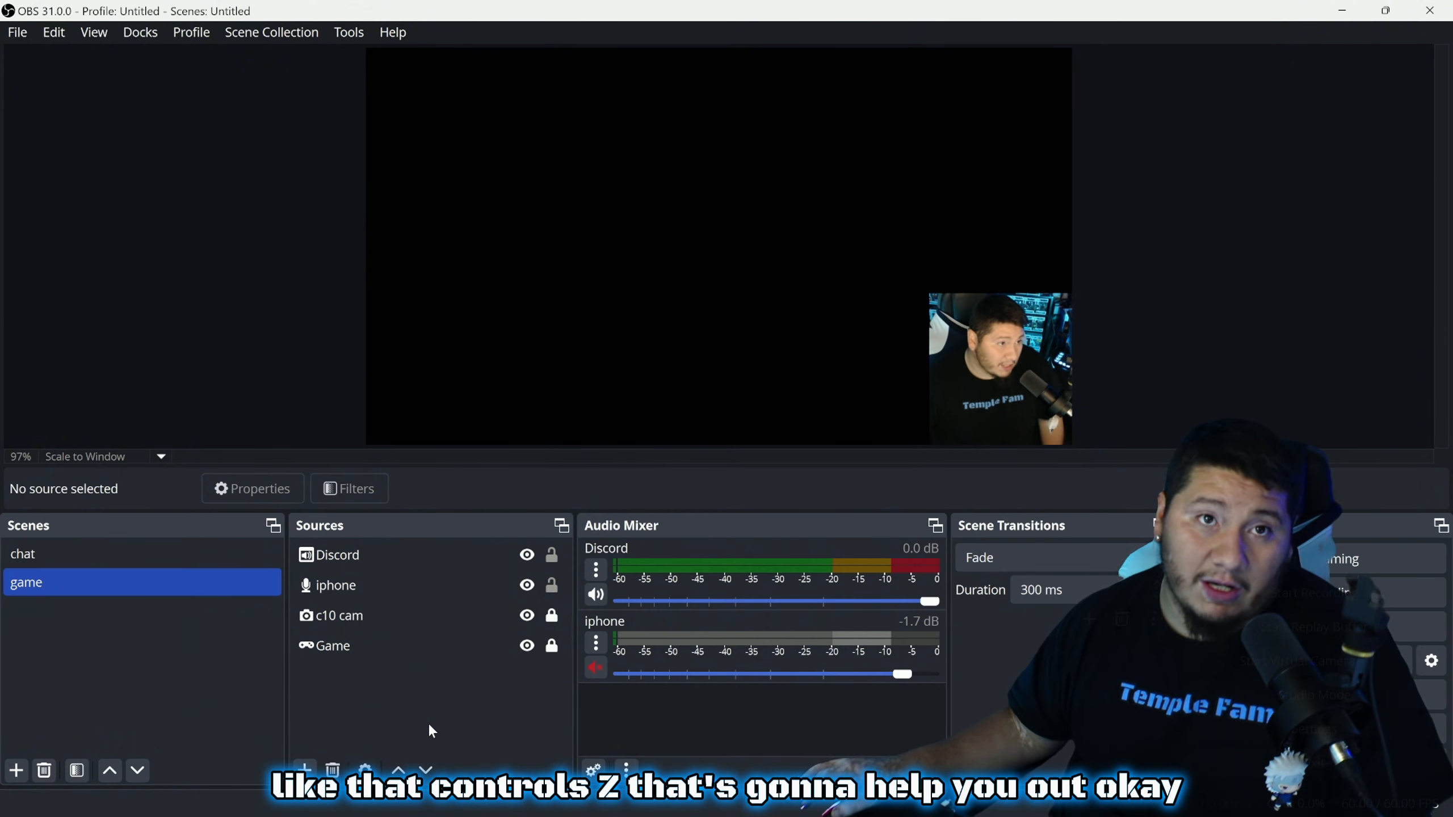
Lock the iphone and Discord sources in the Sources list, then reselect the iphone source
left_click(485, 588)
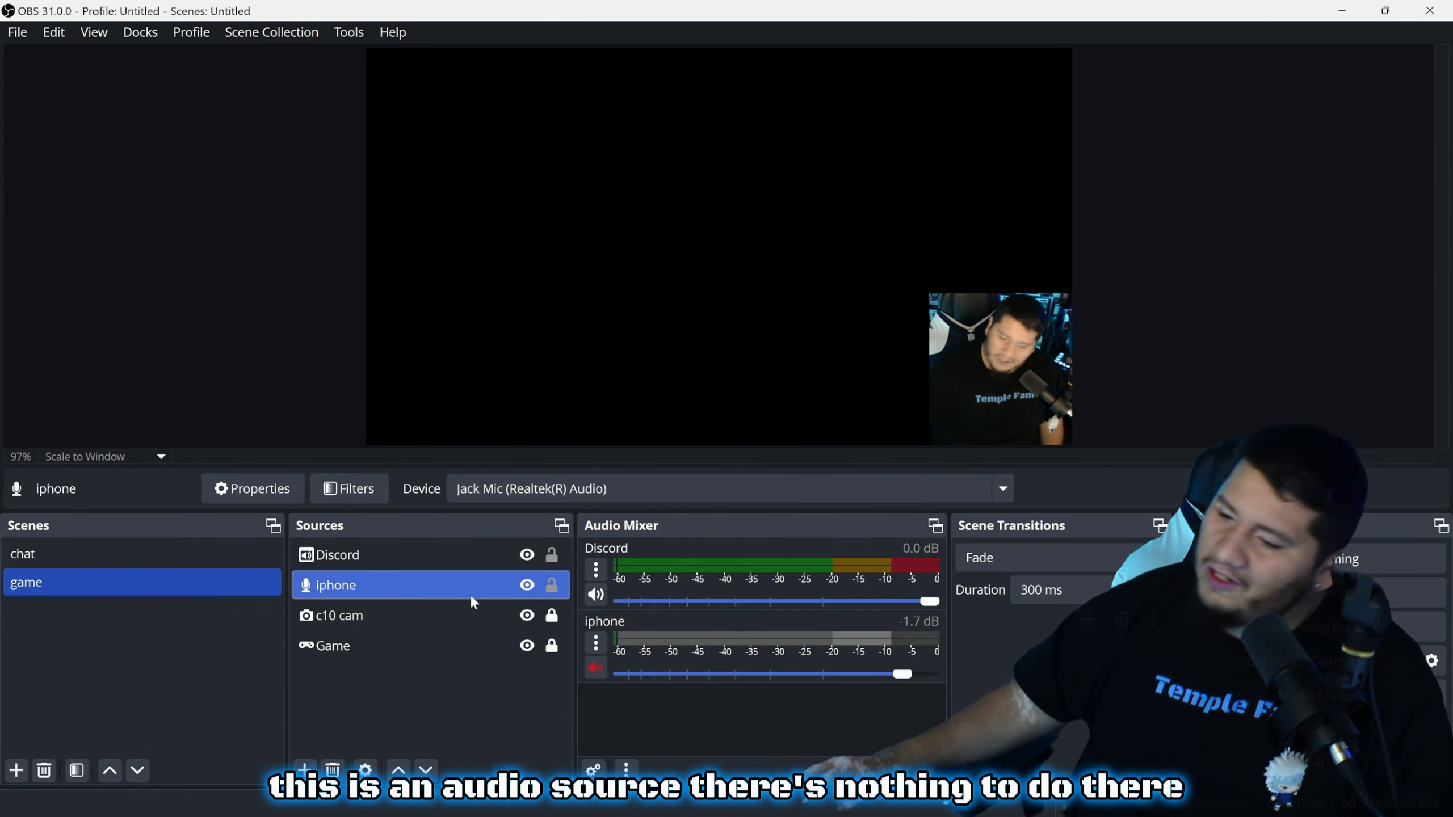
left_click(552, 586)
left_click(552, 554)
left_click(551, 644)
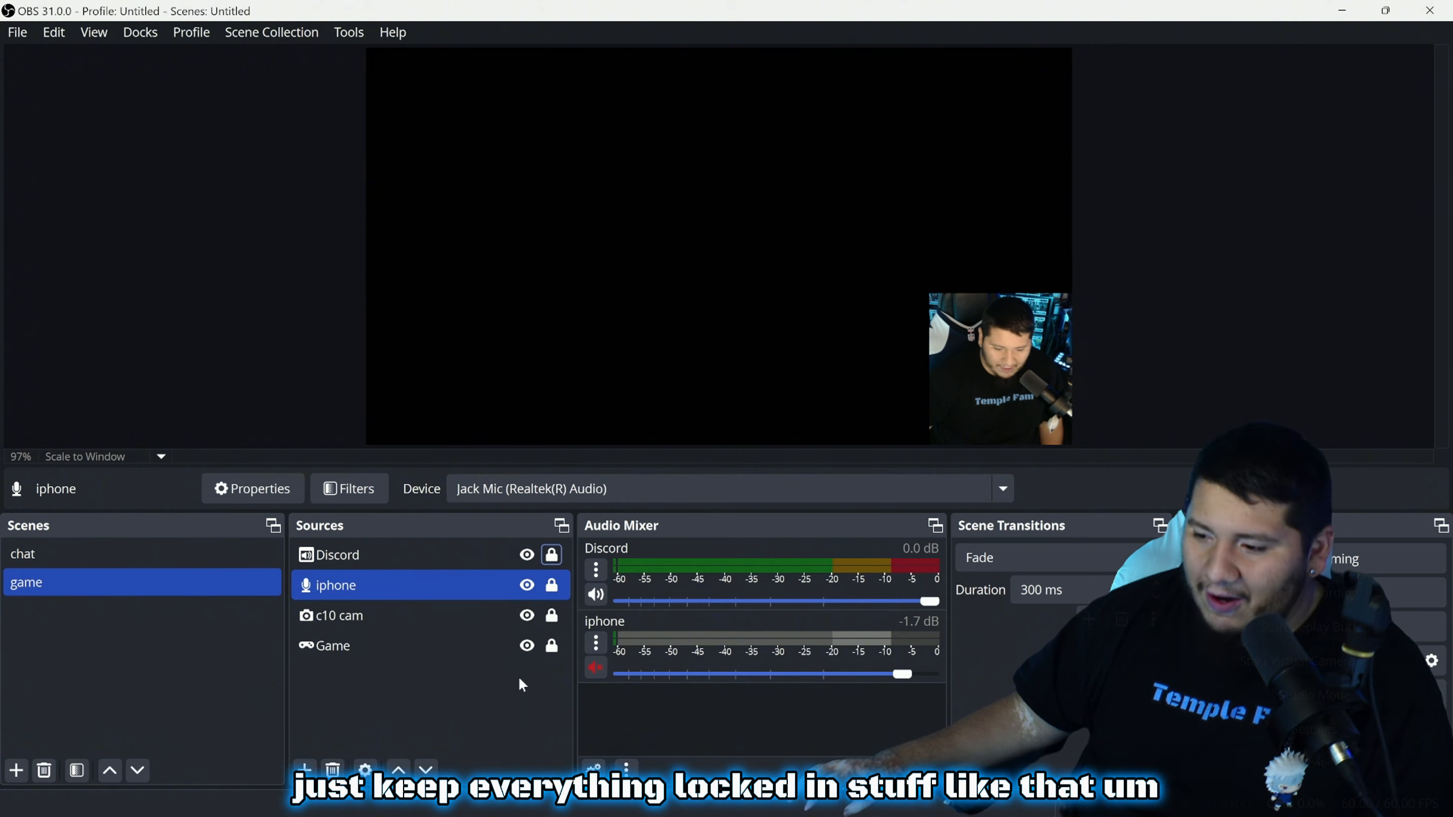
left_click(518, 674)
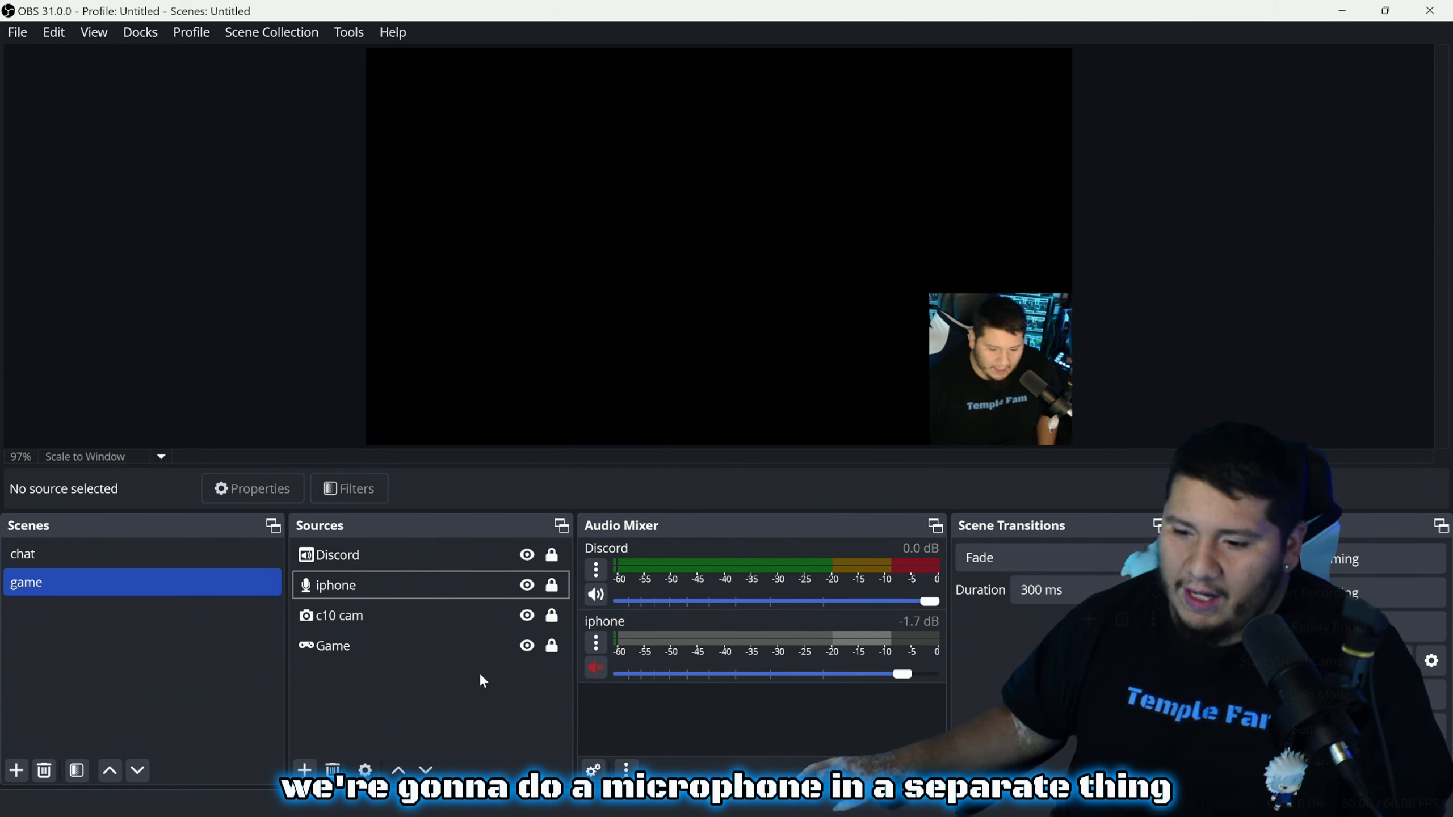
left_click(387, 650)
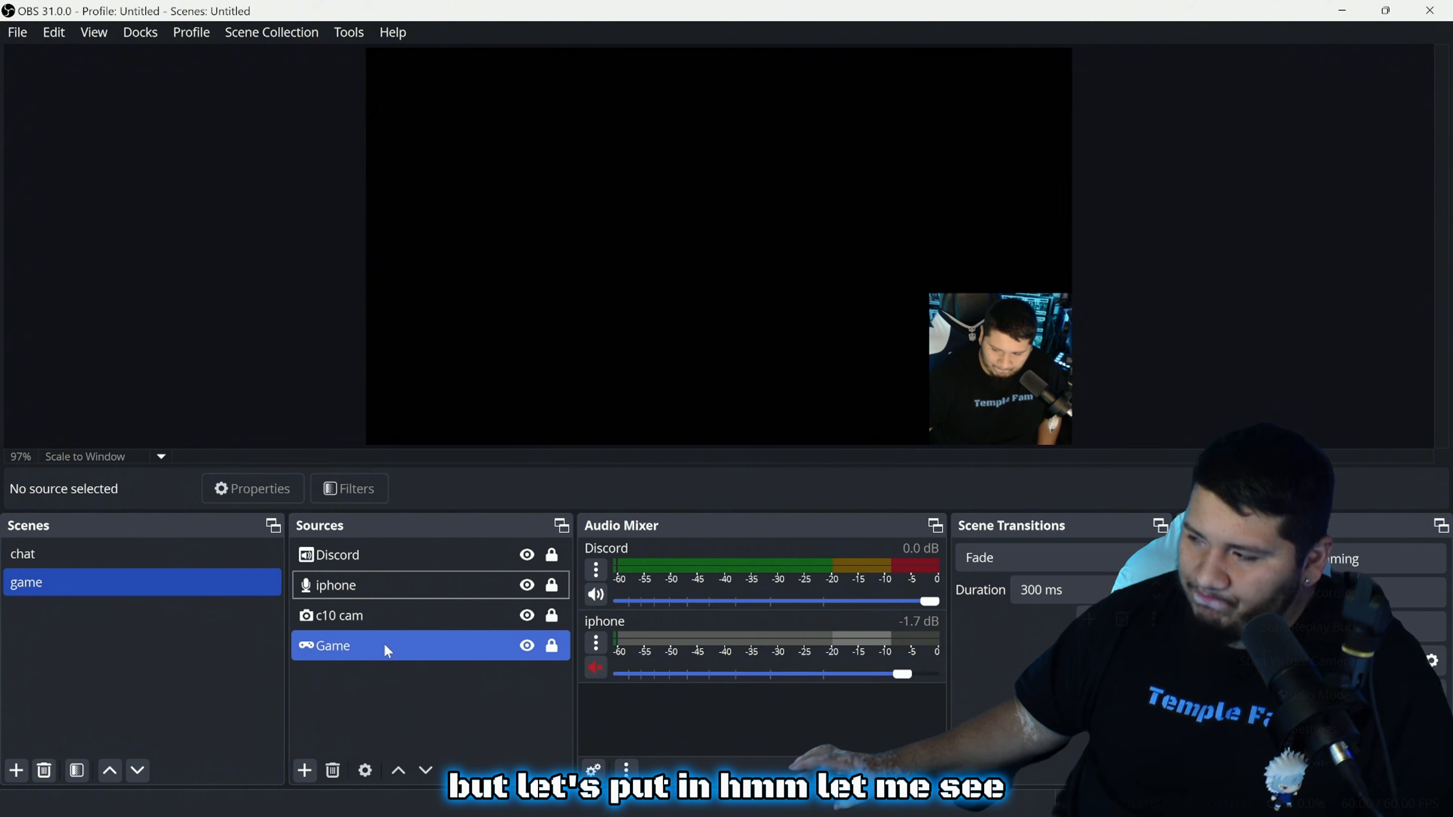
left_click(386, 690)
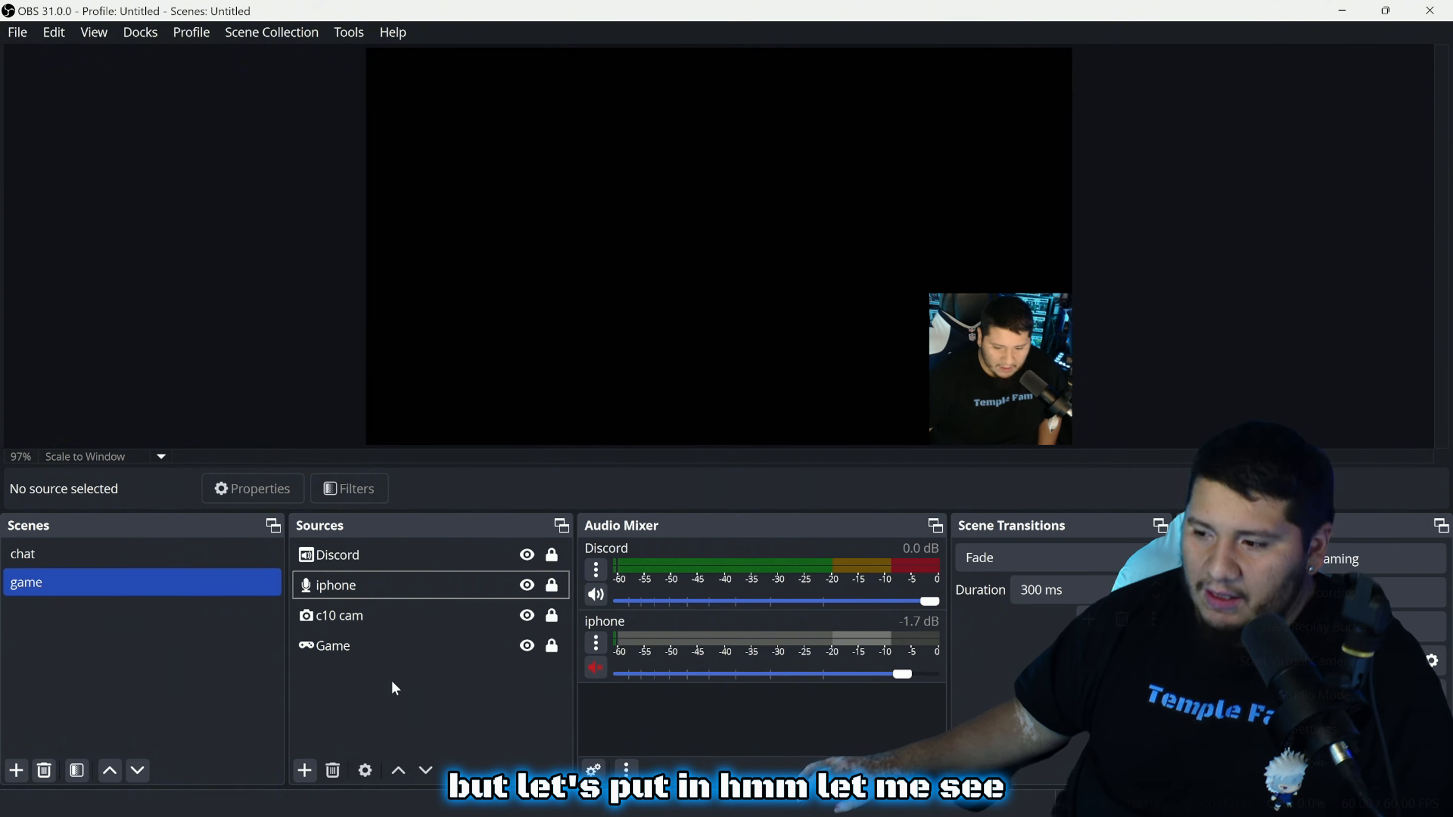
left_click(364, 590)
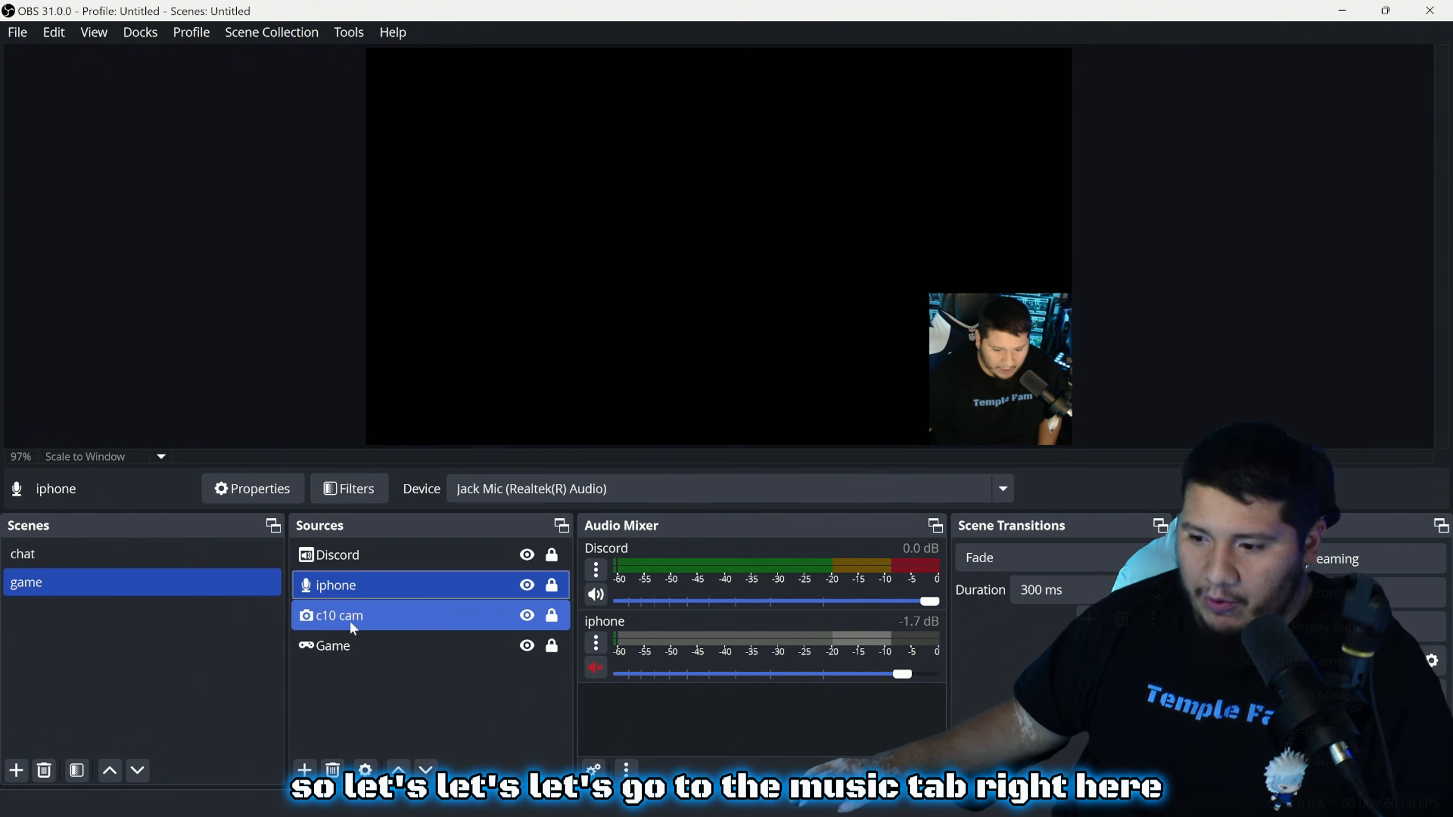
Add a Limiter filter to the iphone source and drag its Threshold up to -0.10 dB
right_click(375, 587)
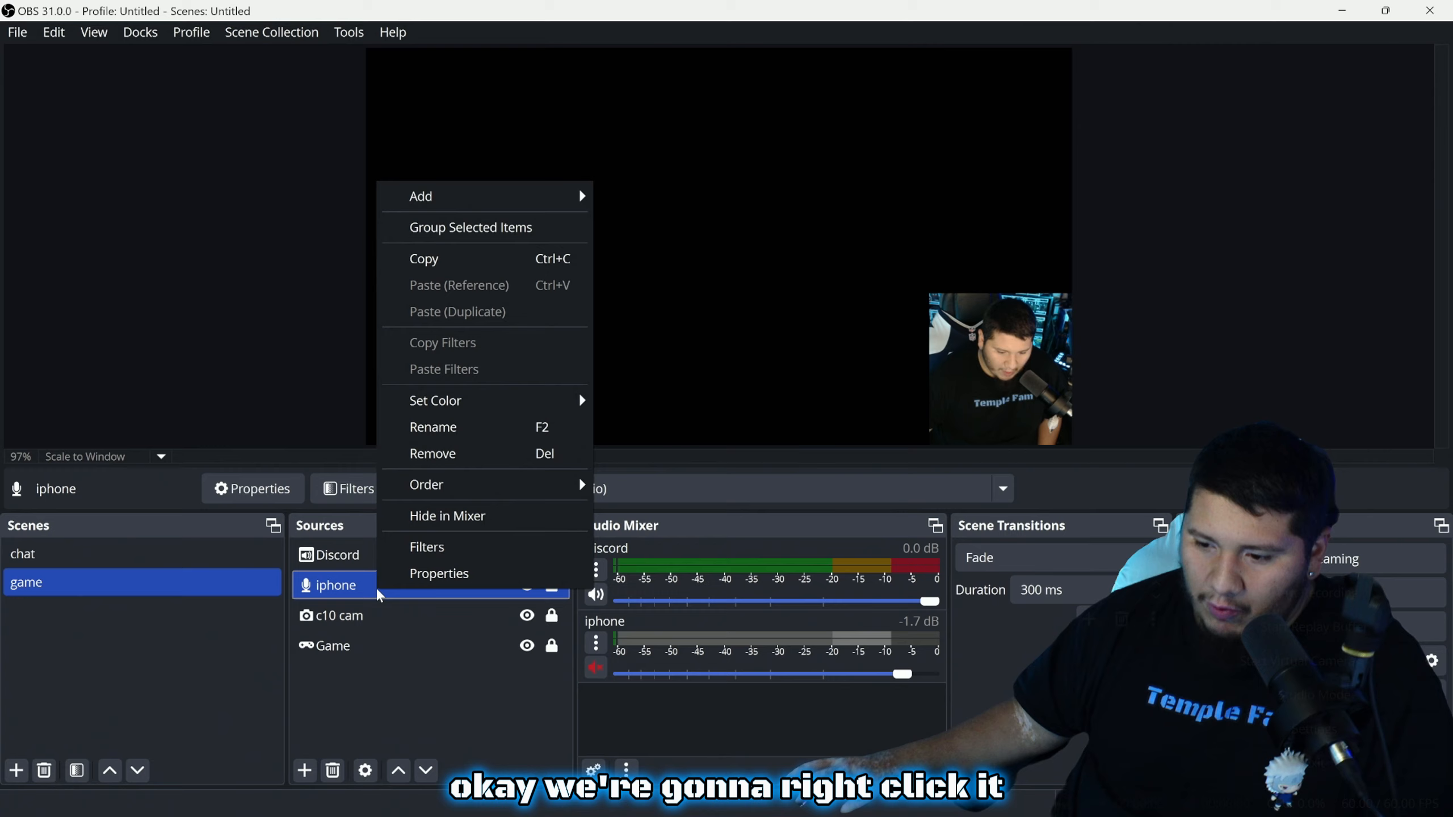
left_click(432, 549)
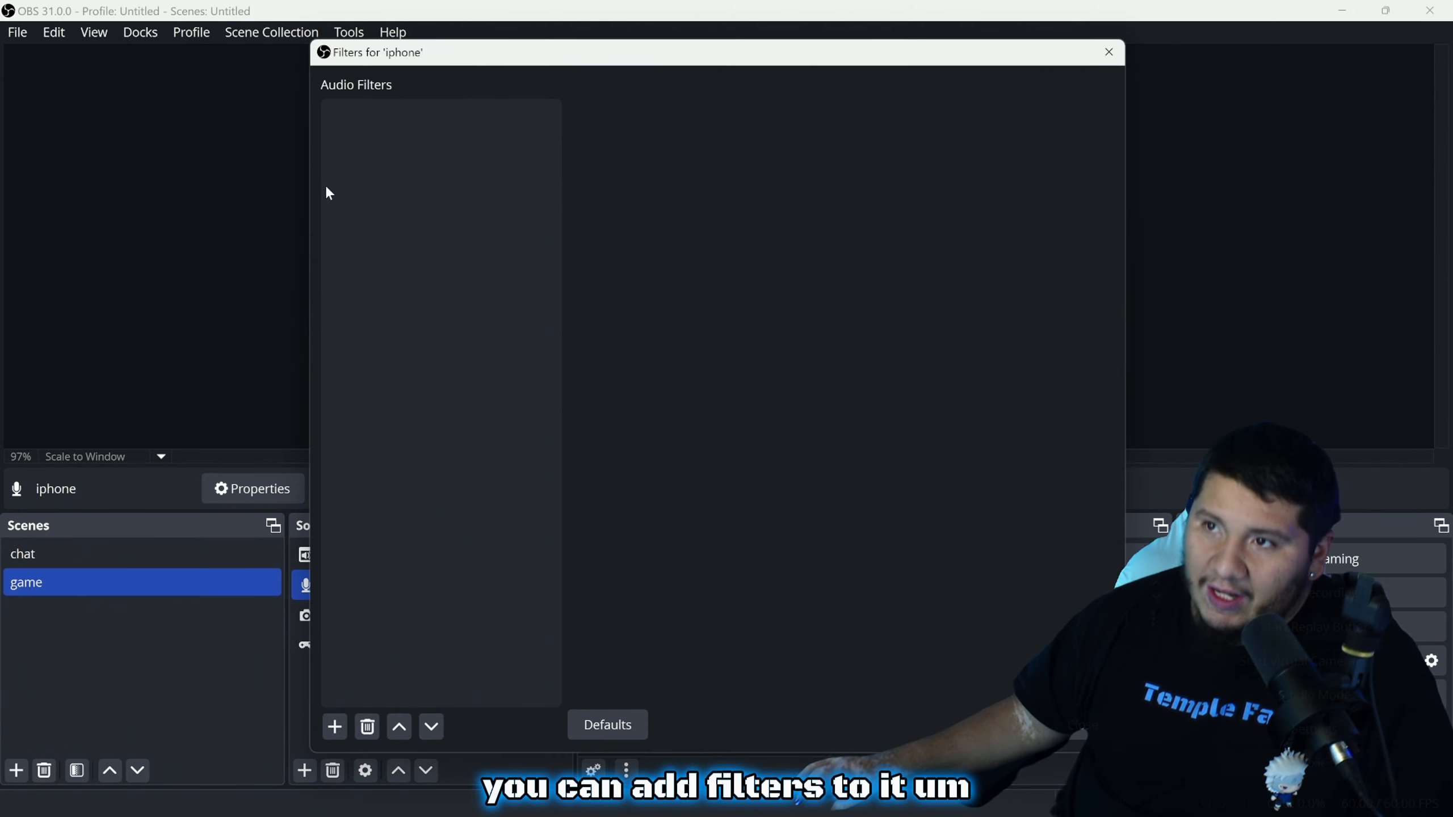
left_click(334, 726)
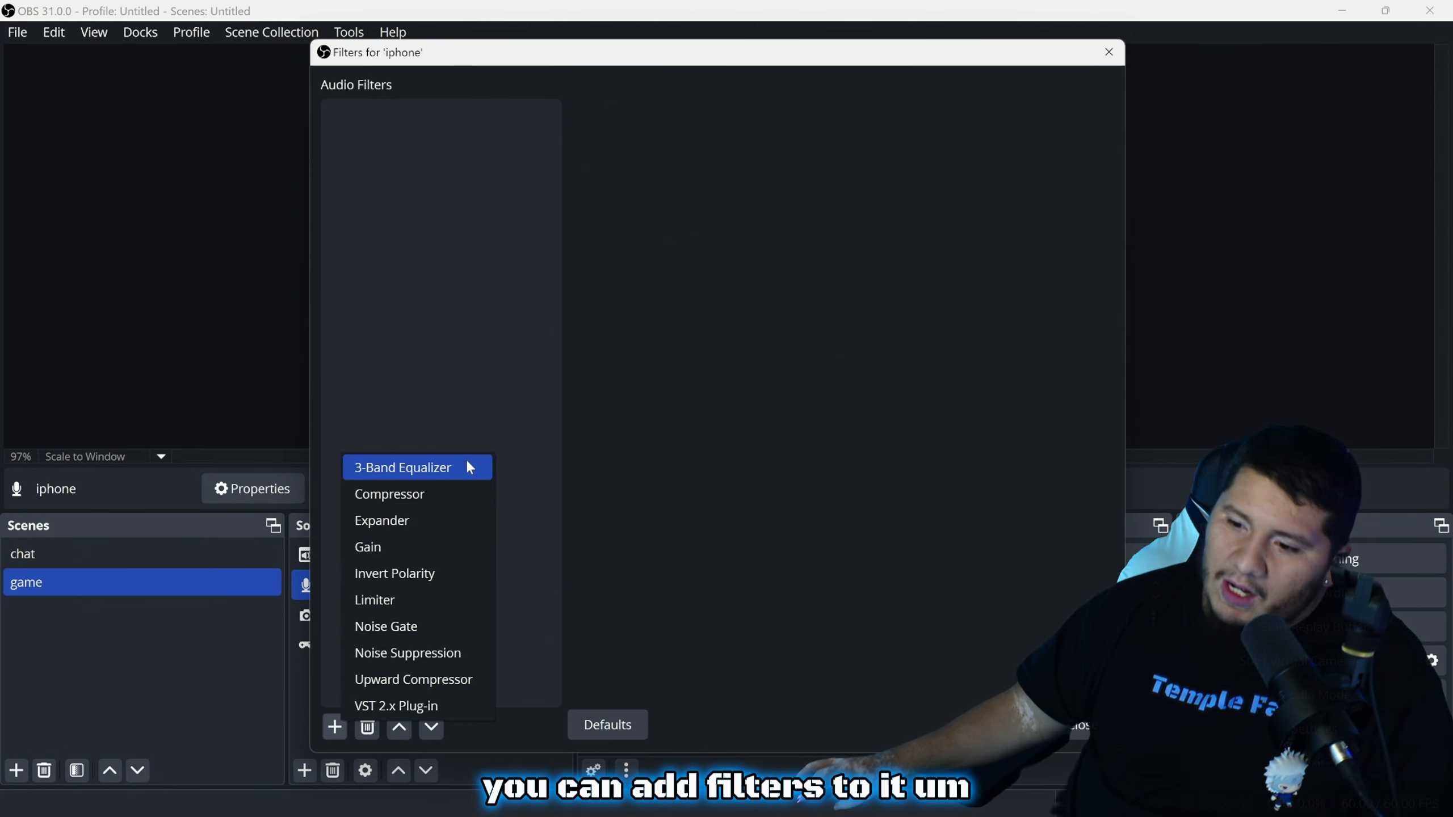
left_click(409, 601)
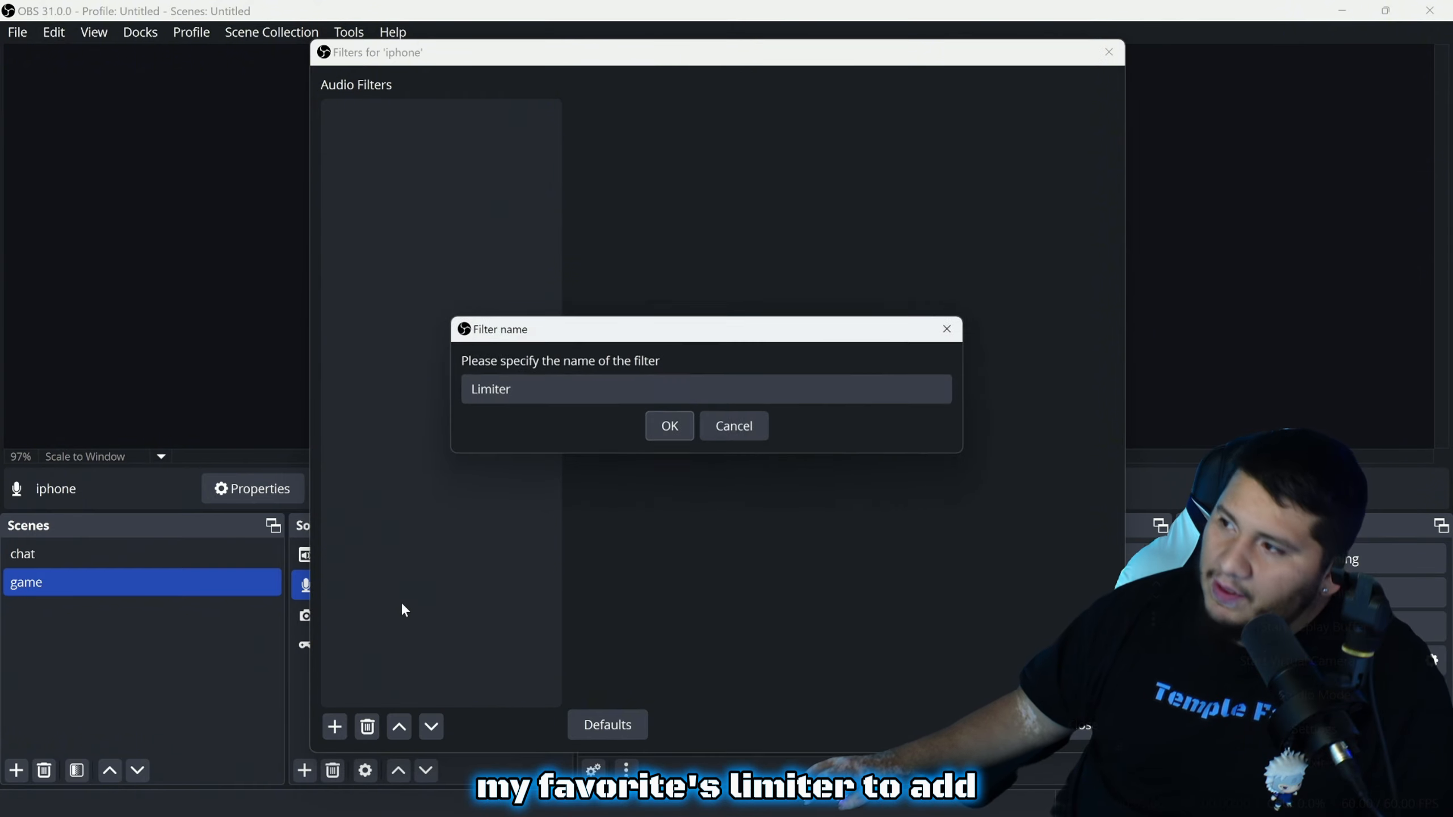
left_click(646, 427)
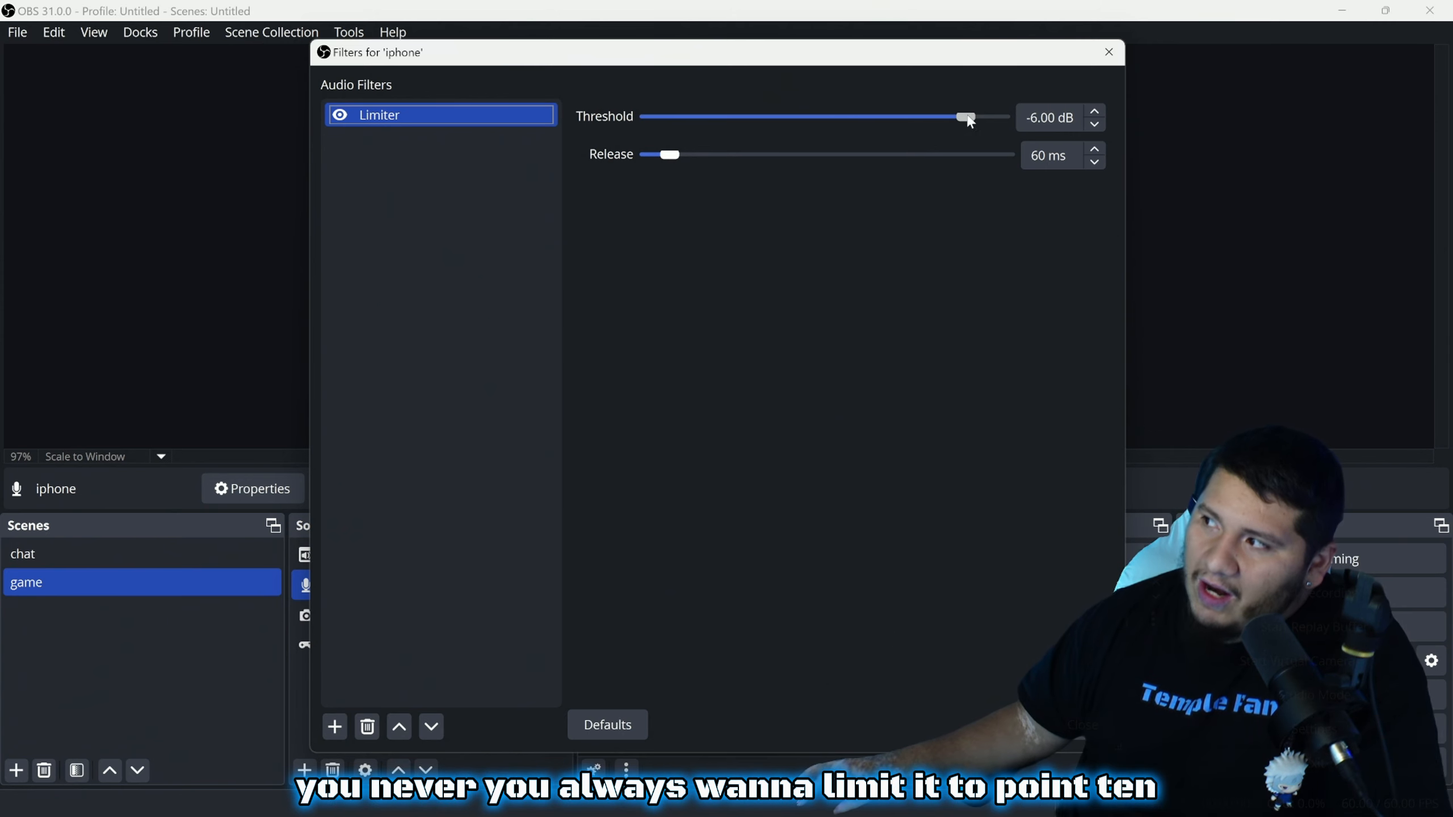
left_click_drag(965, 118, 1010, 118)
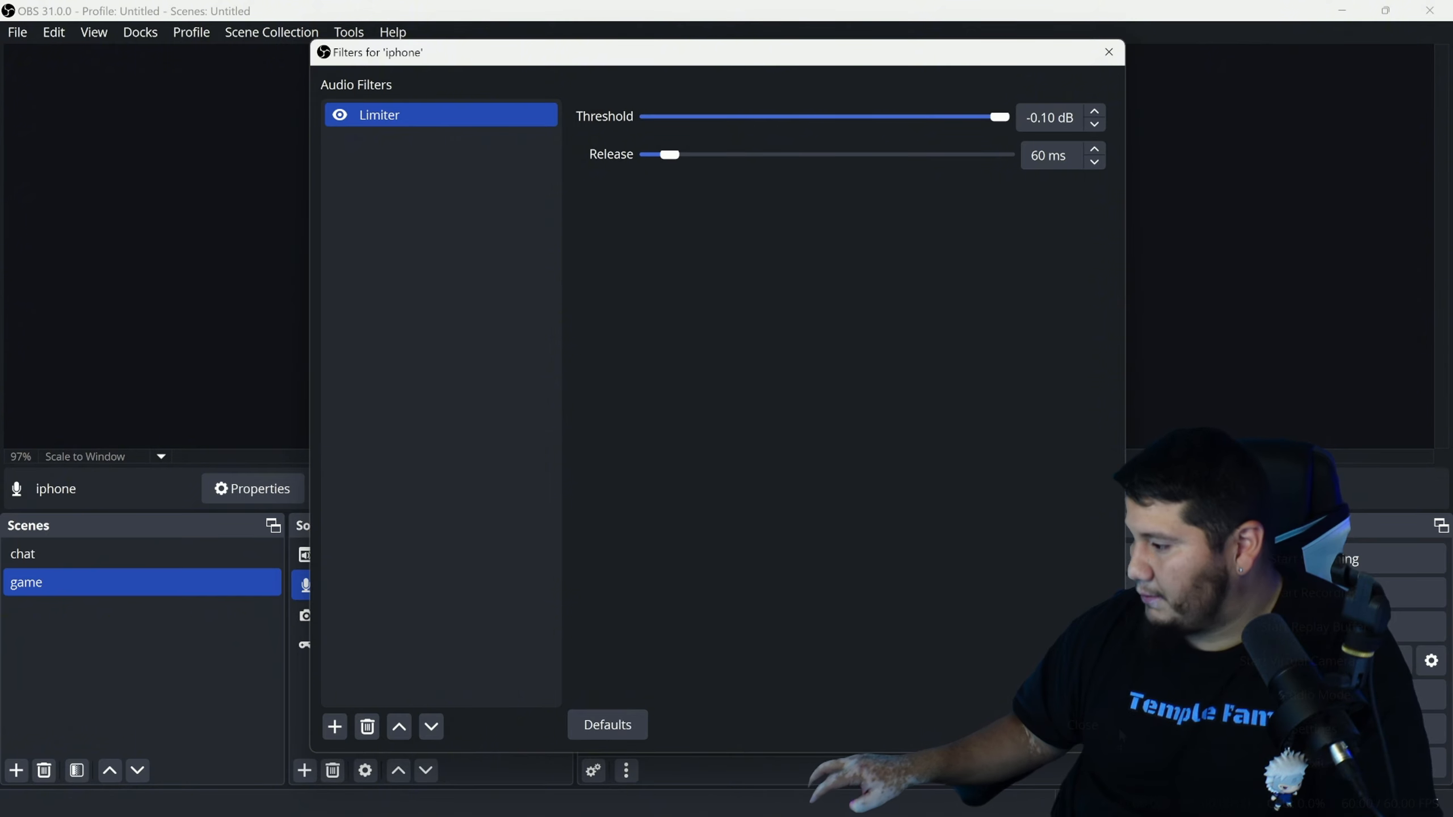
Close the iphone filters, dismiss the add-source list unused, and review then close Settings > Audio
left_click(1082, 725)
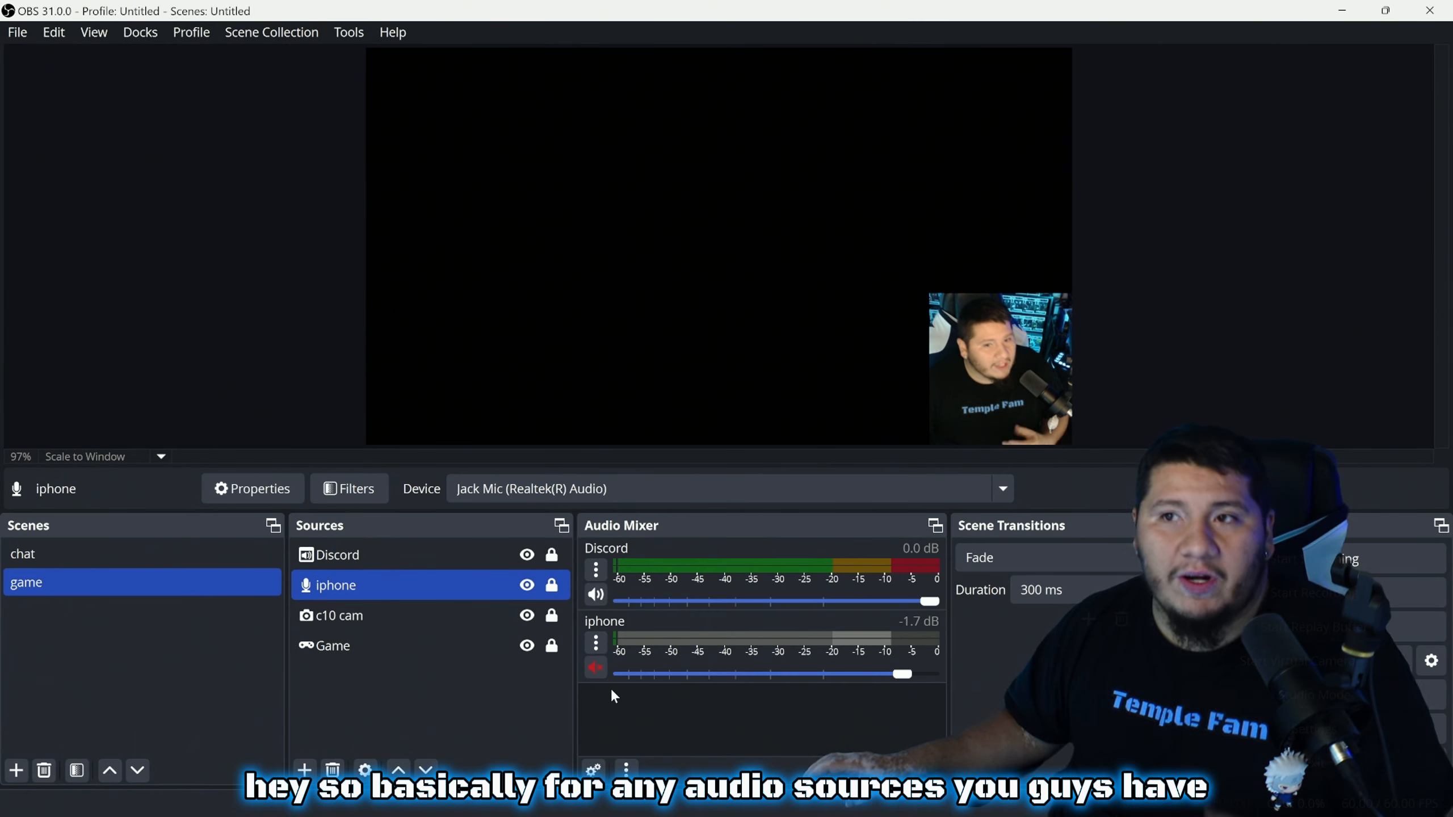
left_click(304, 768)
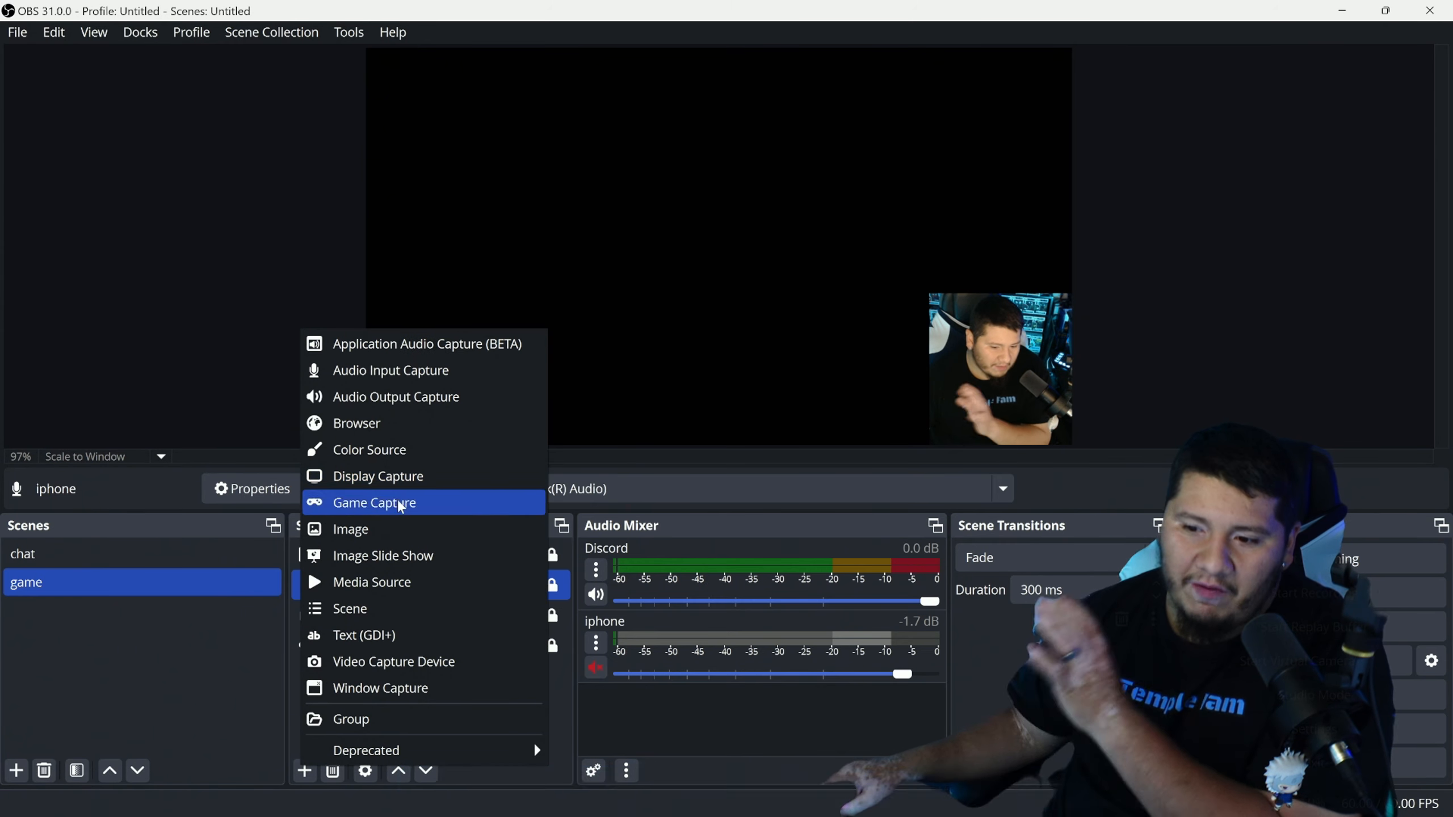
left_click(231, 667)
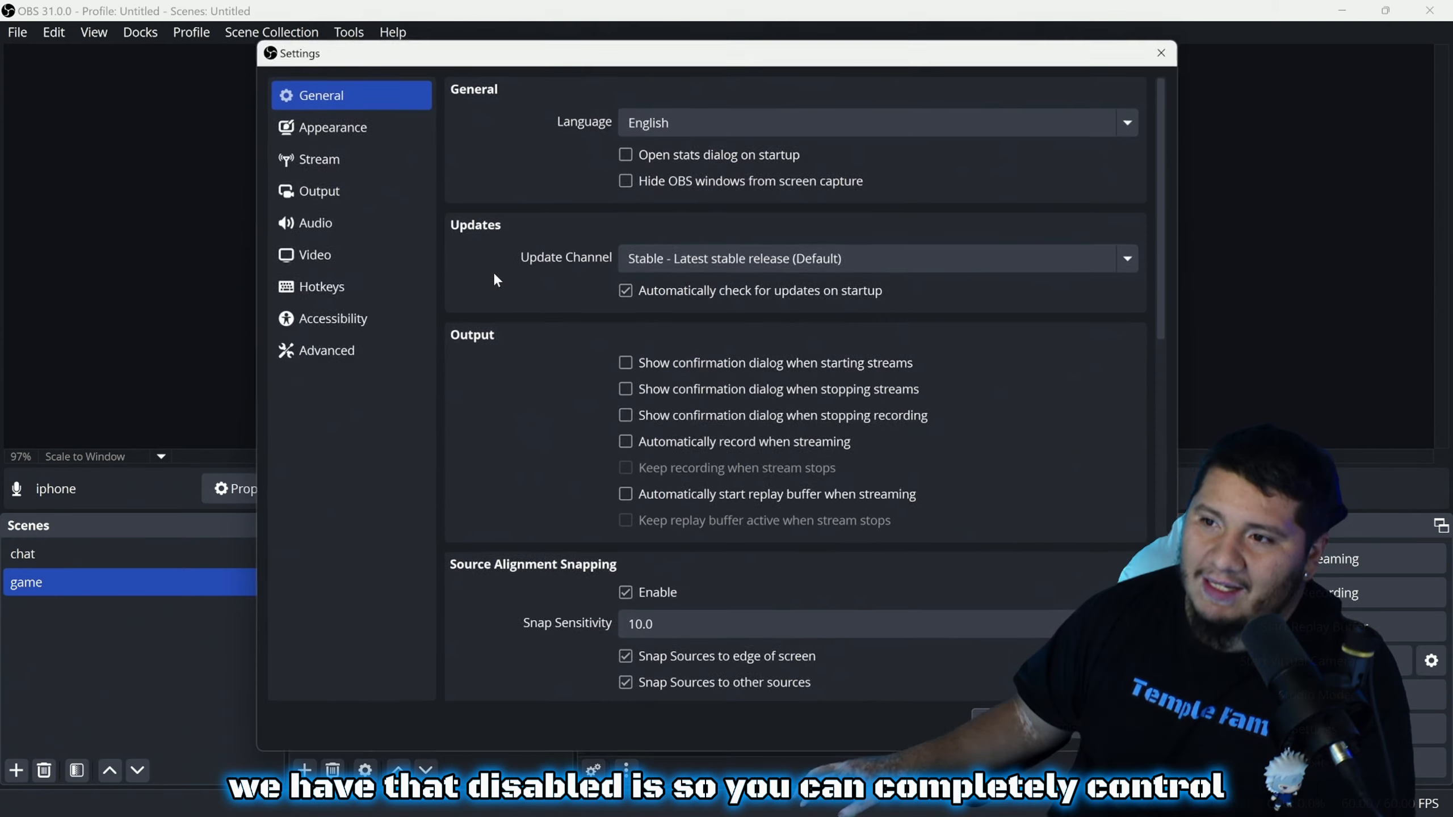
left_click(336, 221)
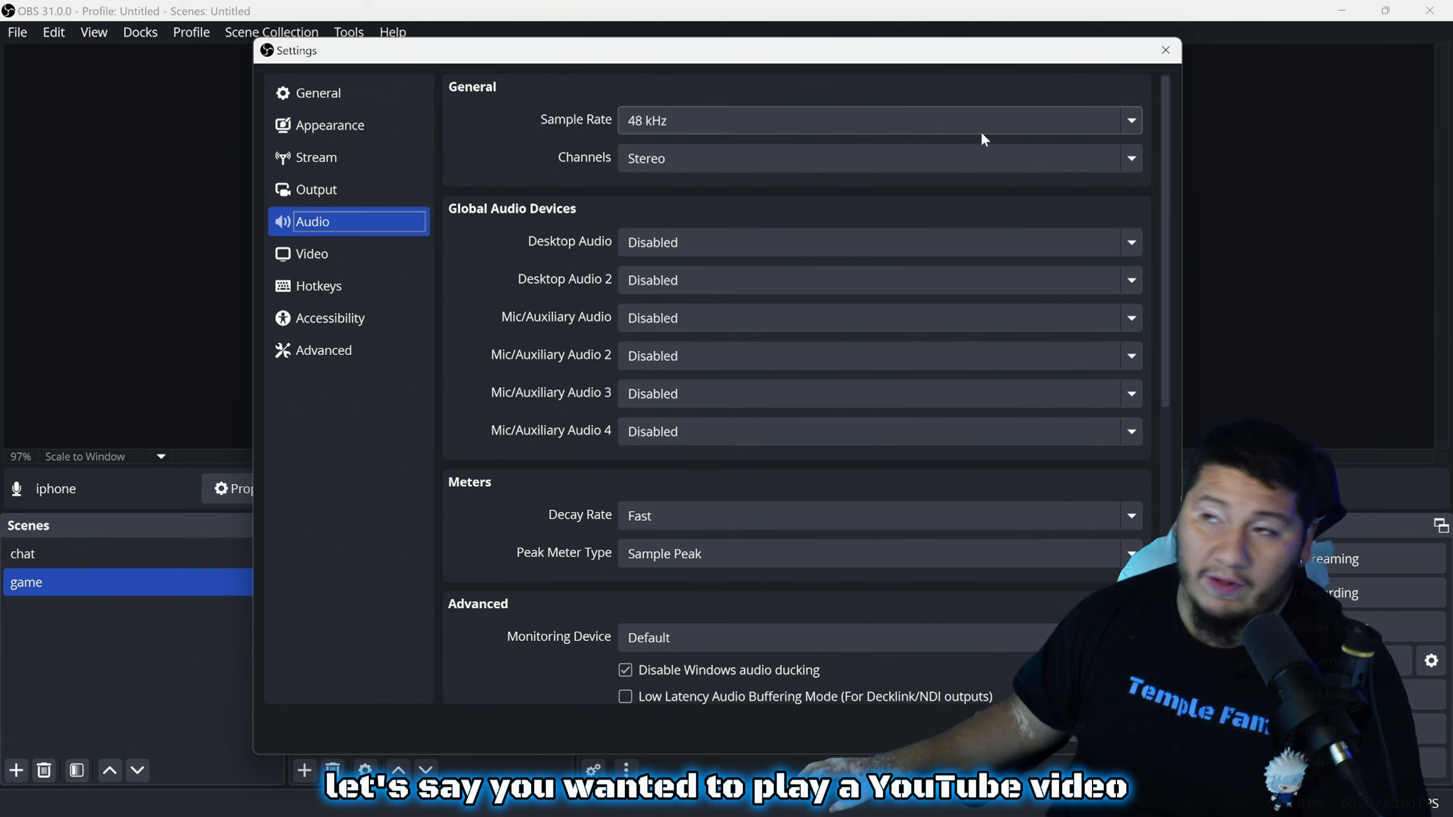
left_click(1164, 50)
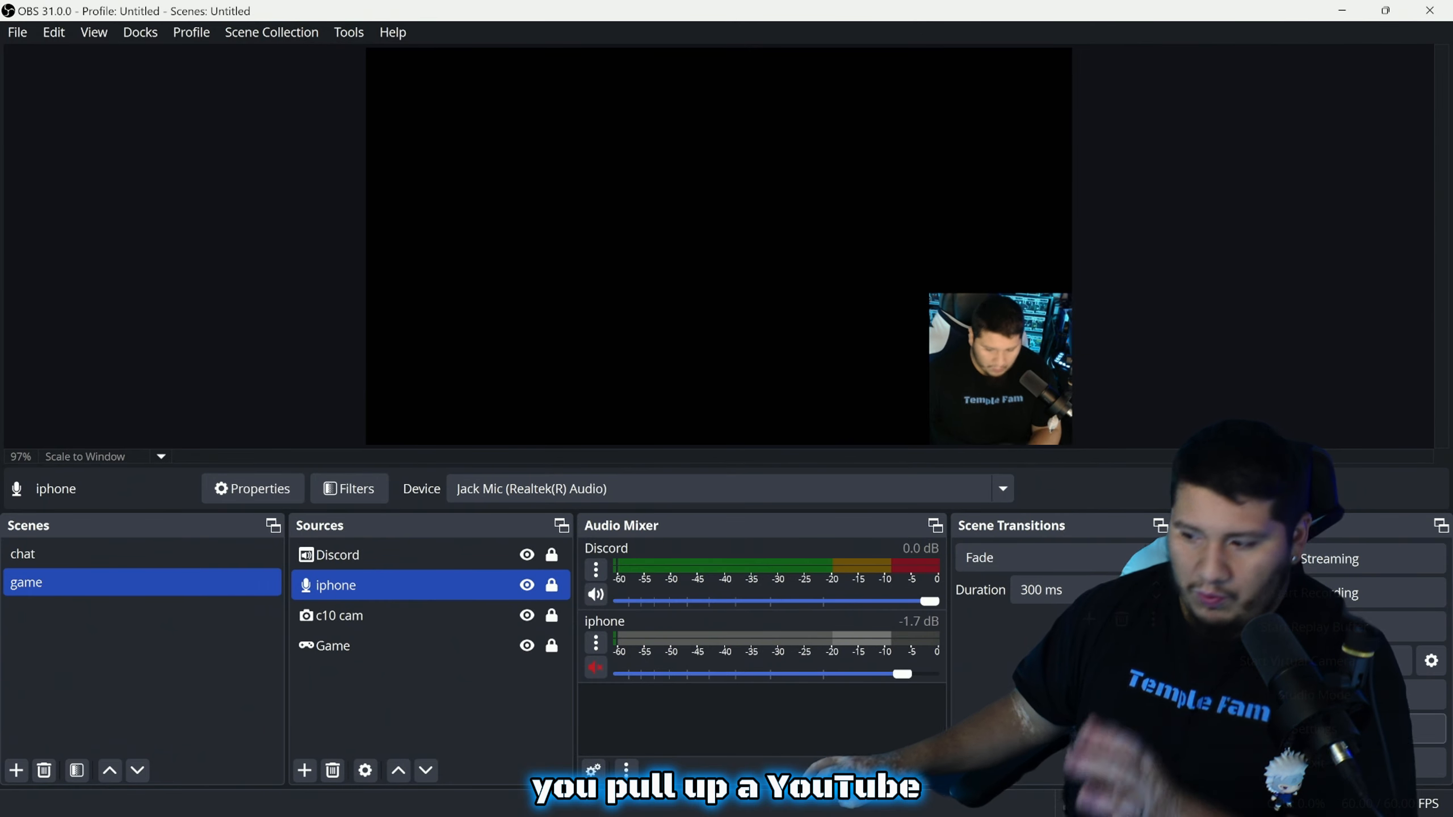
Launch Chrome and shrink its window into the upper-left area over OBS
left_click(765, 795)
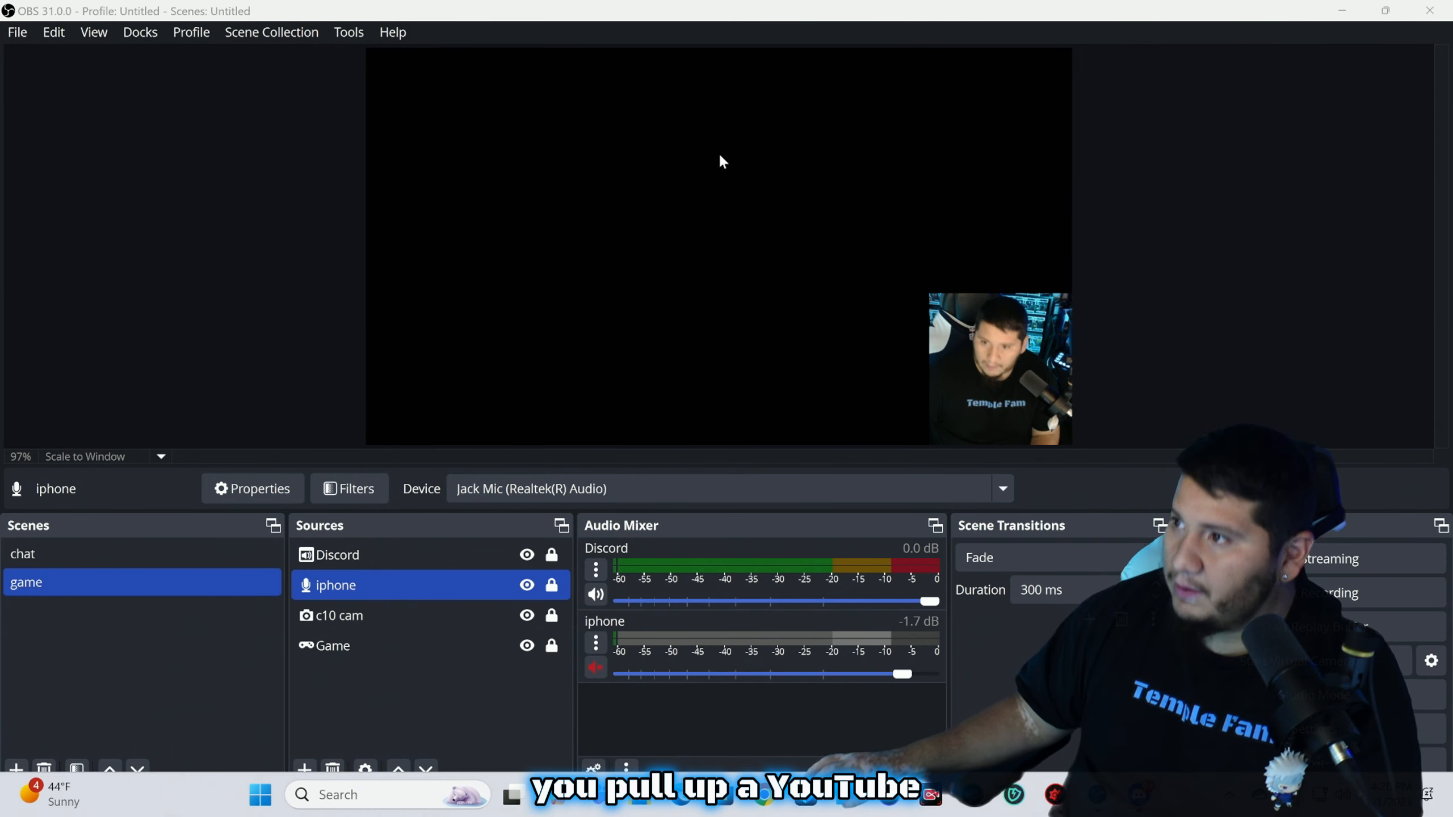
left_click(1387, 19)
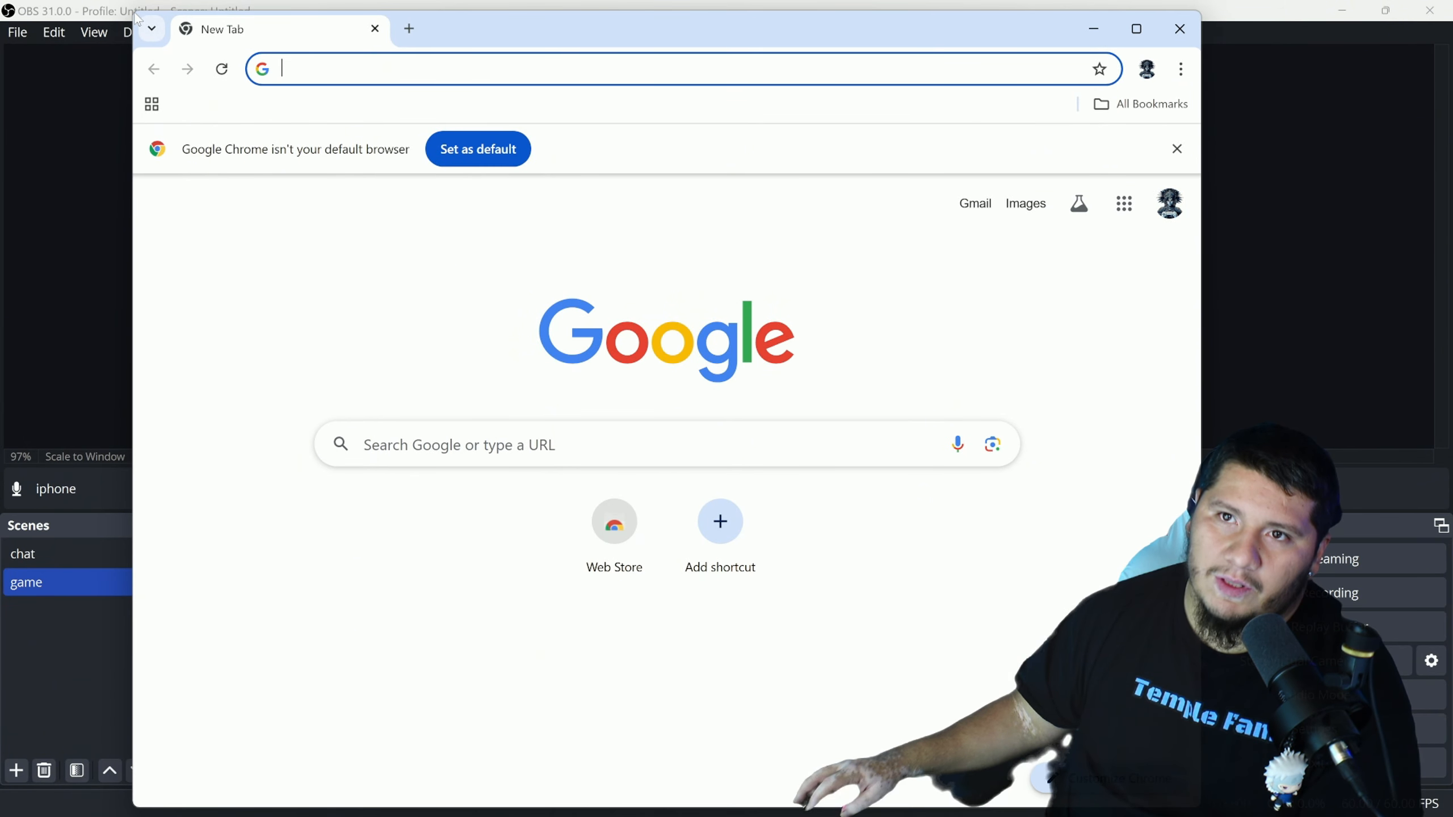
left_click_drag(141, 20, 887, 522)
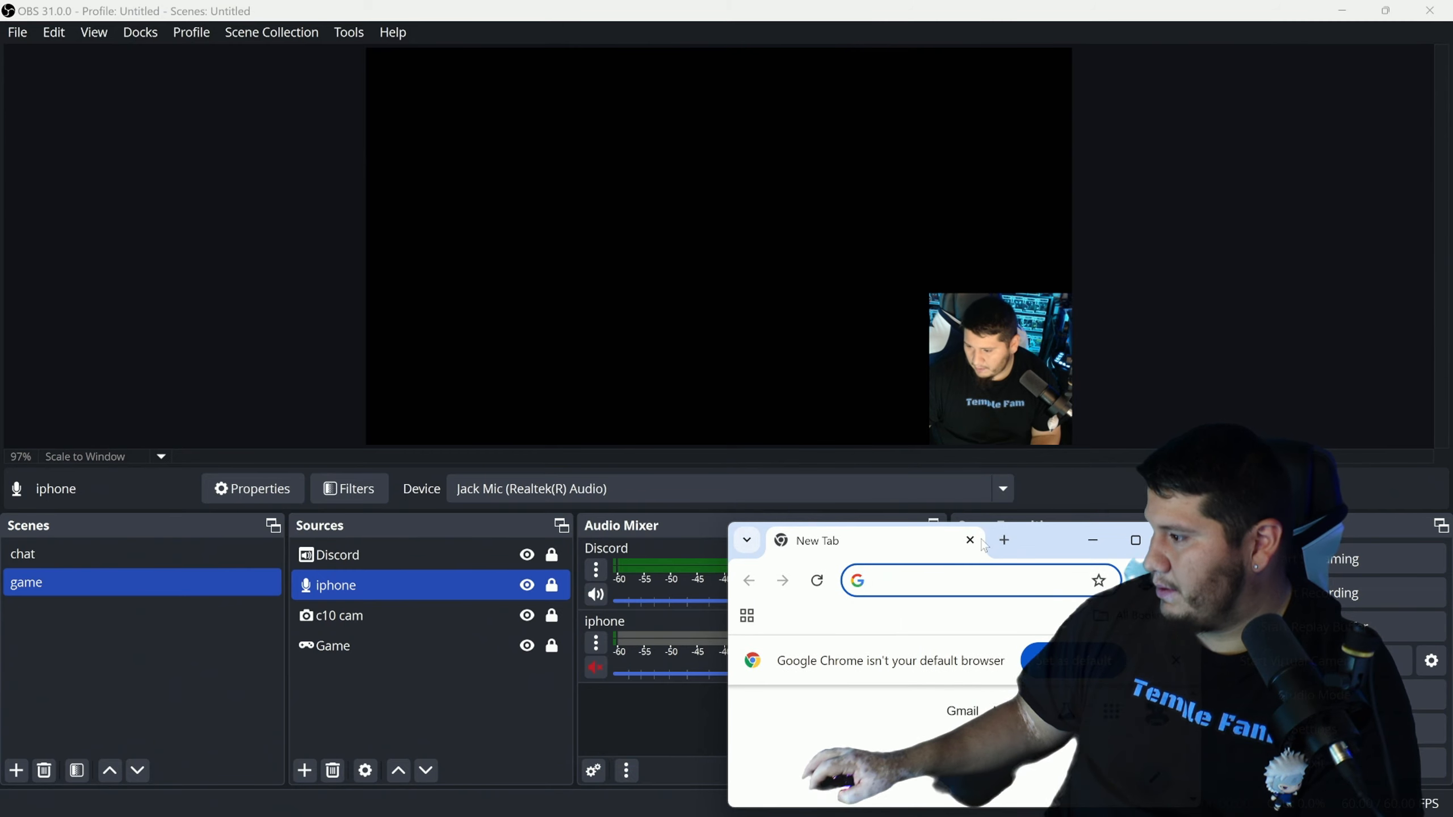
left_click_drag(1033, 529, 312, 124)
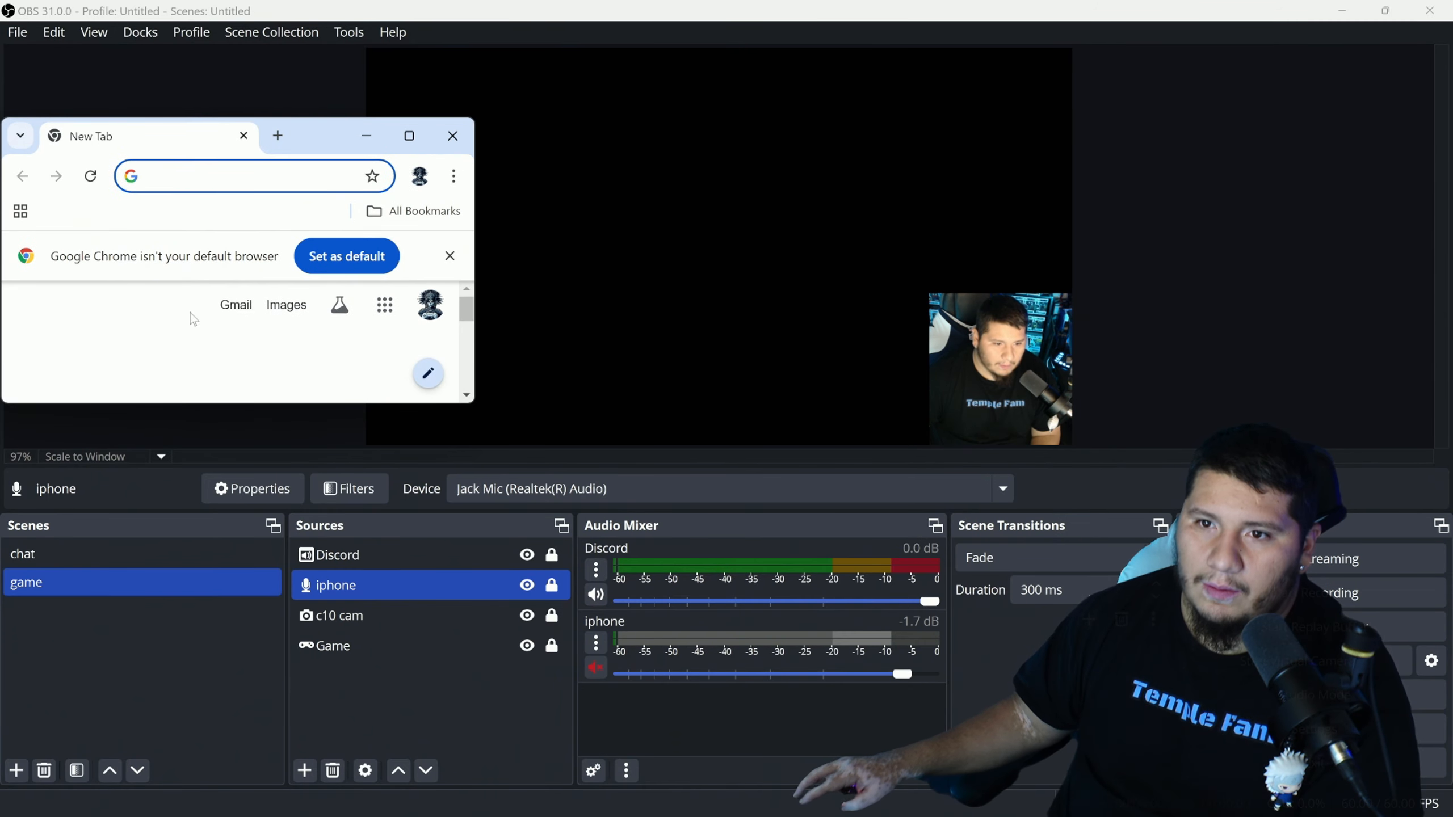
scroll(178, 357, "down", 1)
scroll(179, 358, "up", 1)
Search Google for 'you' and open the YouTube site from the results
left_click(175, 364)
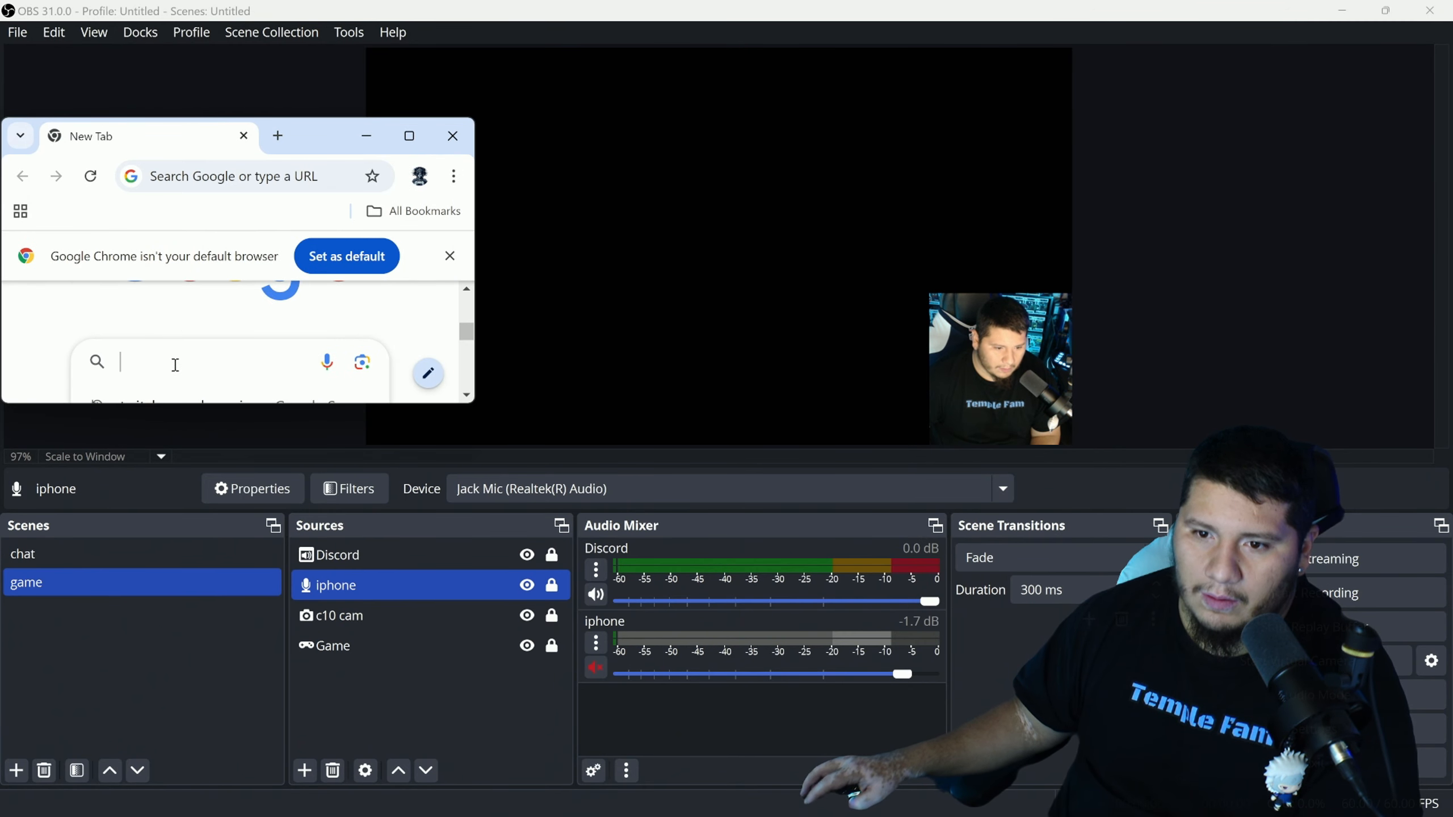
type("youtube")
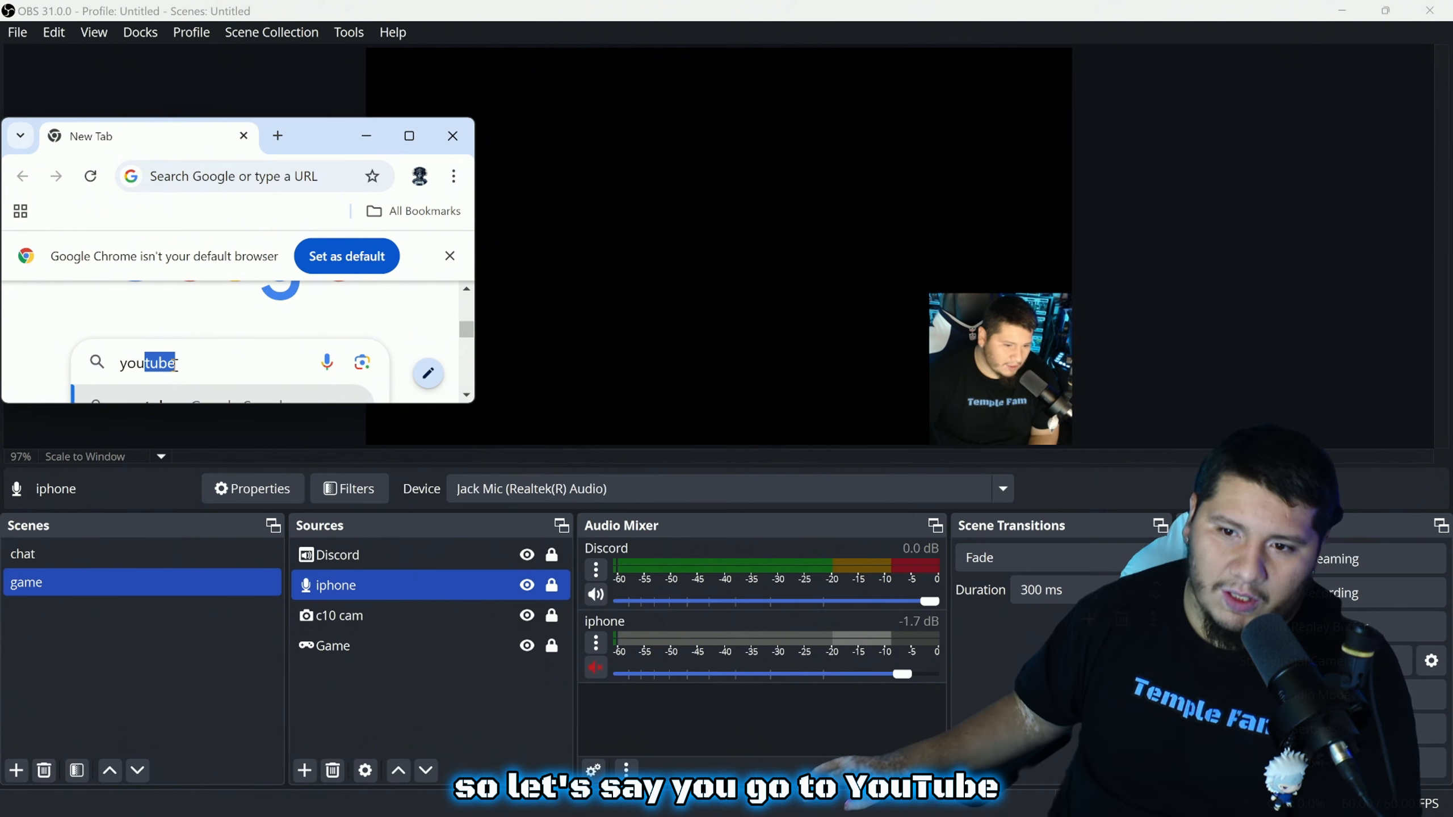
key("Return")
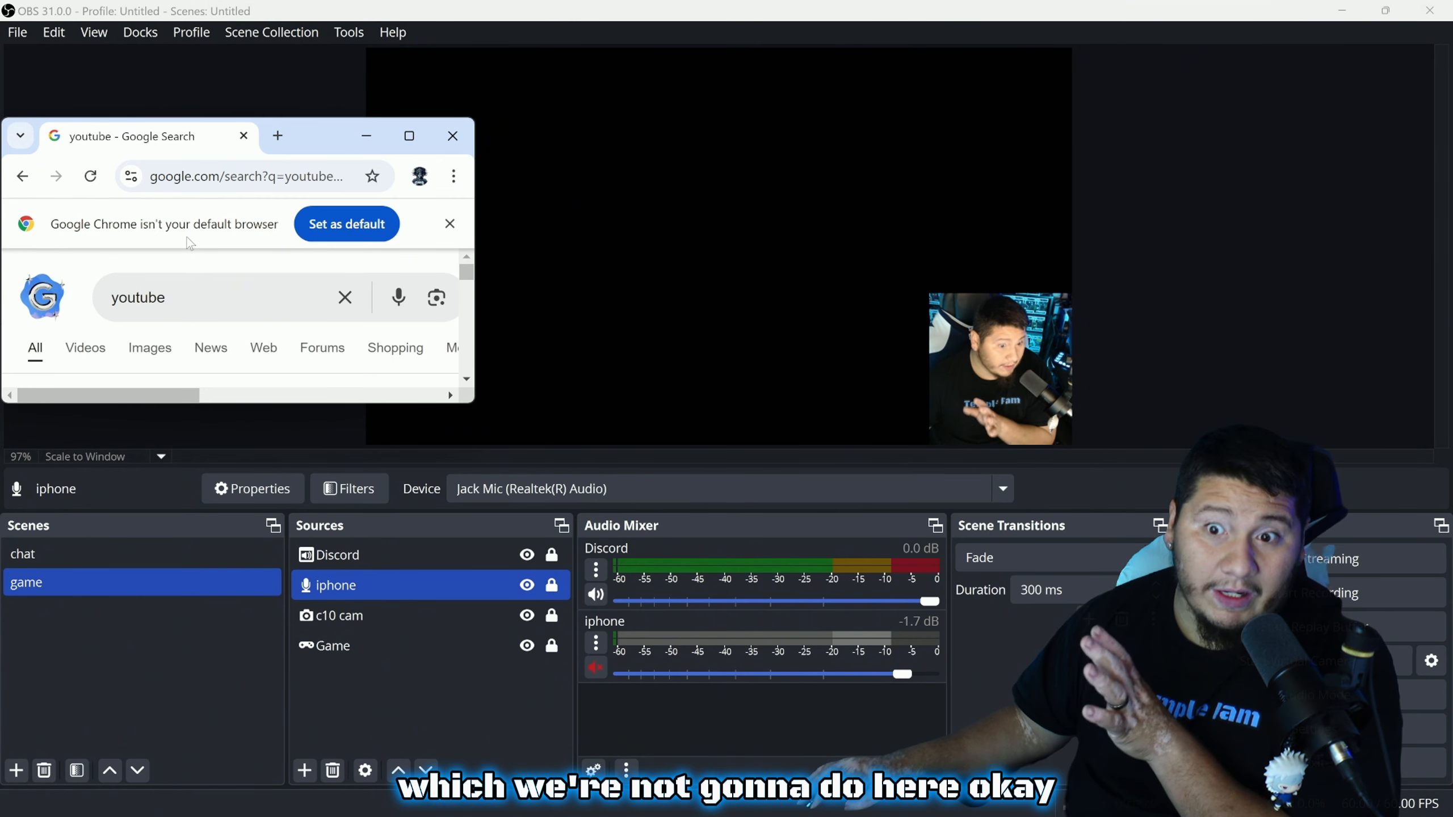
scroll(72, 319, "down", 3)
scroll(77, 360, "up", 3)
scroll(78, 364, "down", 2)
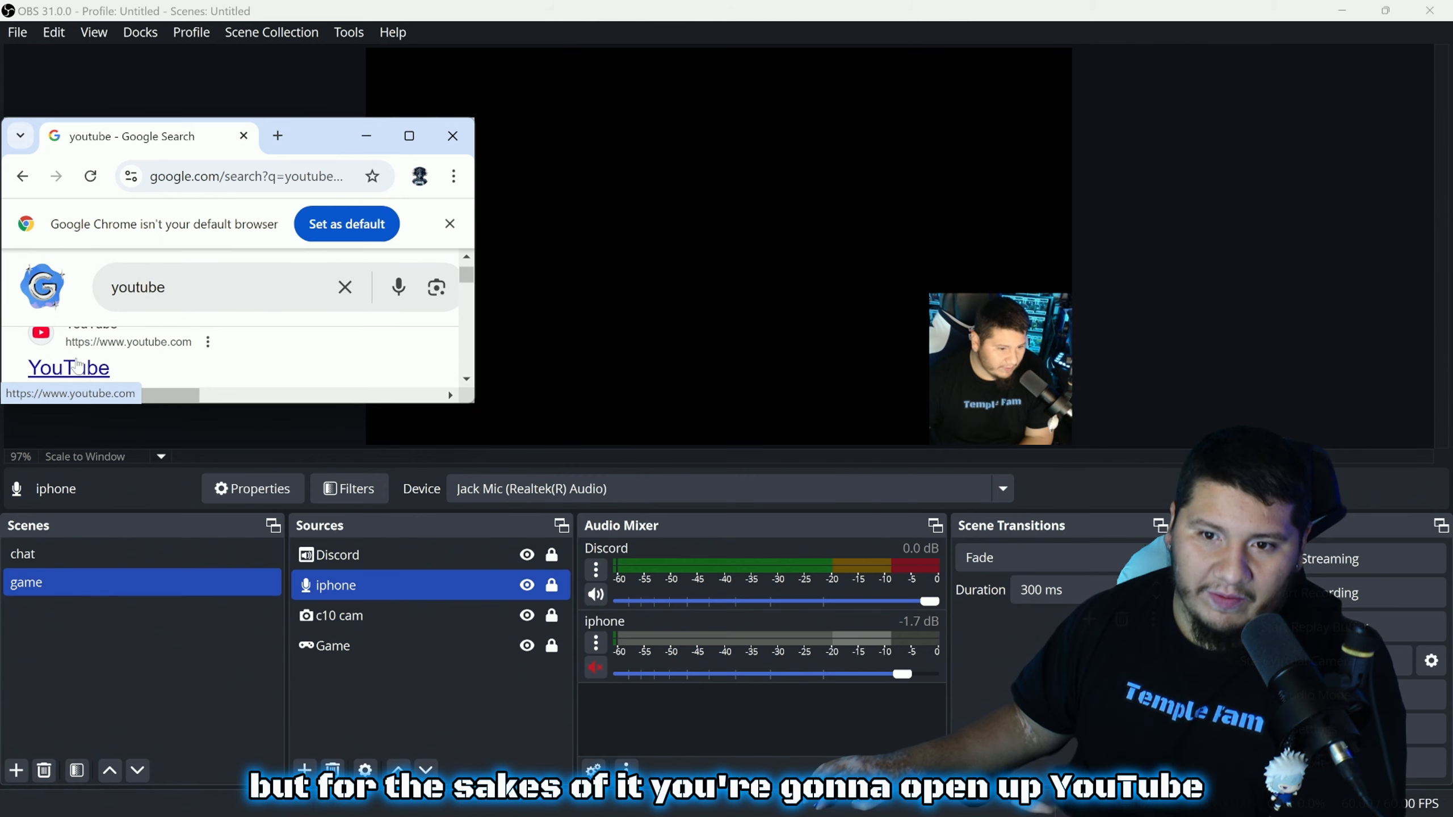
left_click(85, 377)
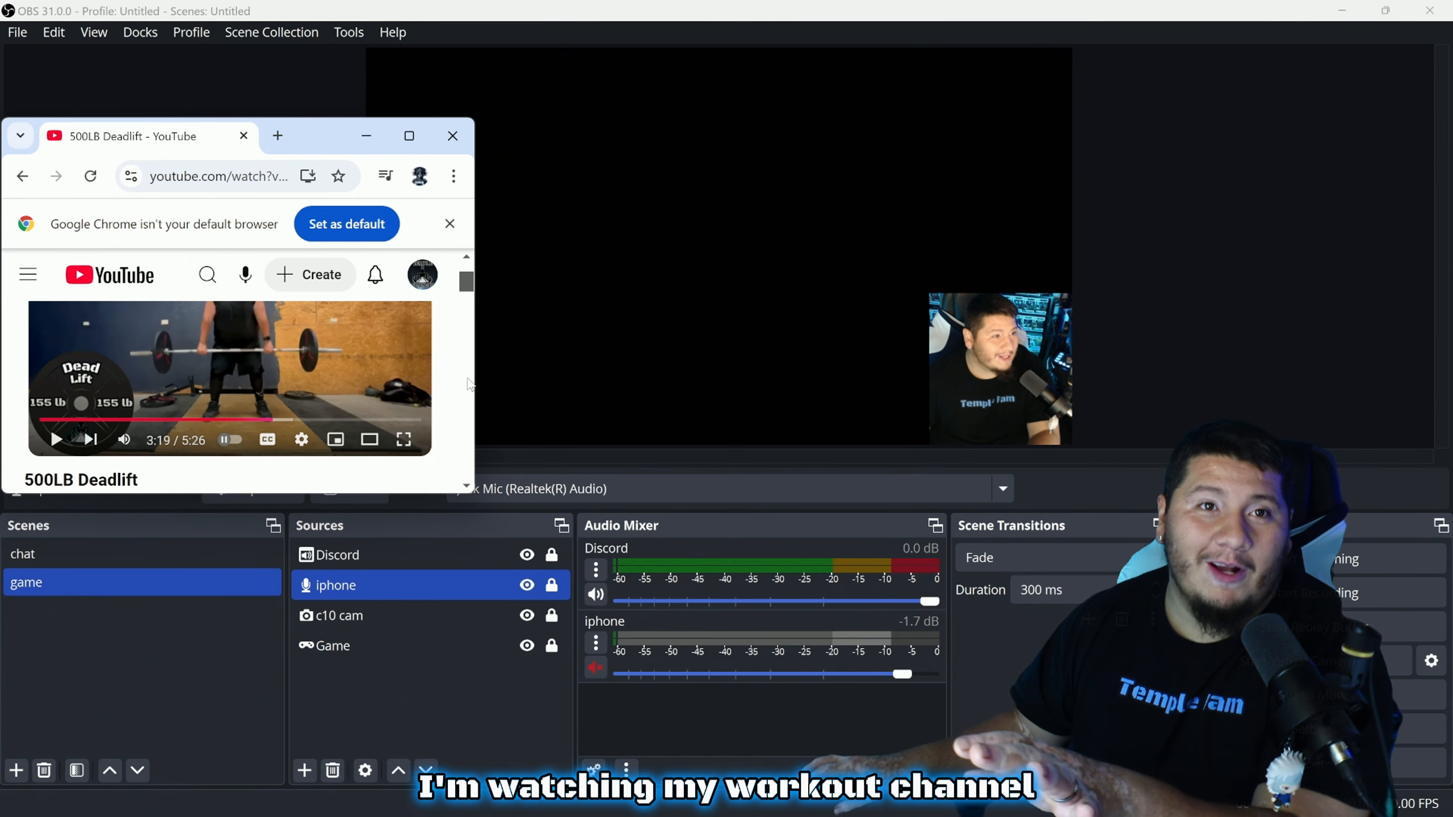
scroll(460, 396, "up", 1)
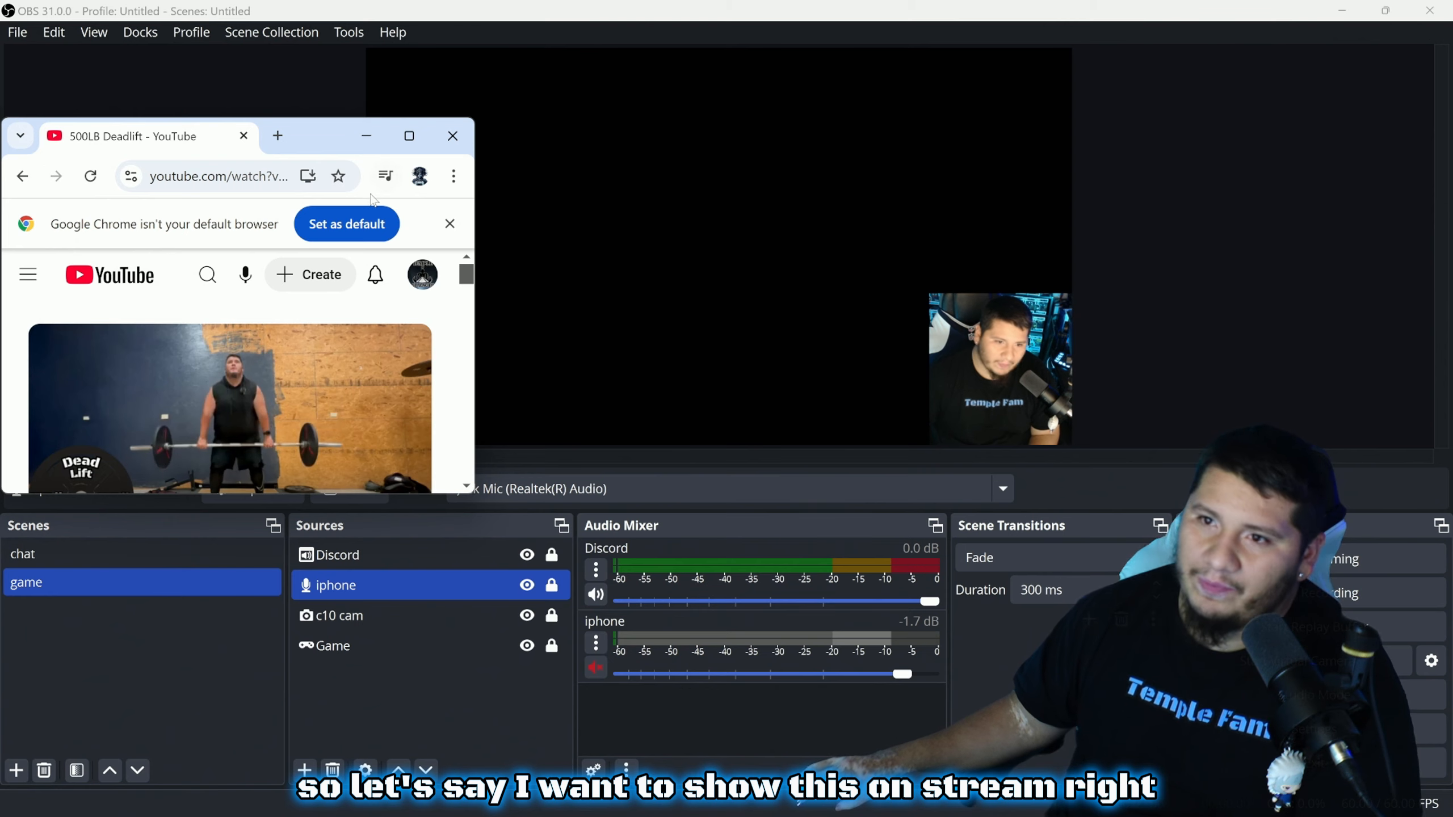
Minimize Chrome and add a Window Capture source named 'yt'
left_click(372, 139)
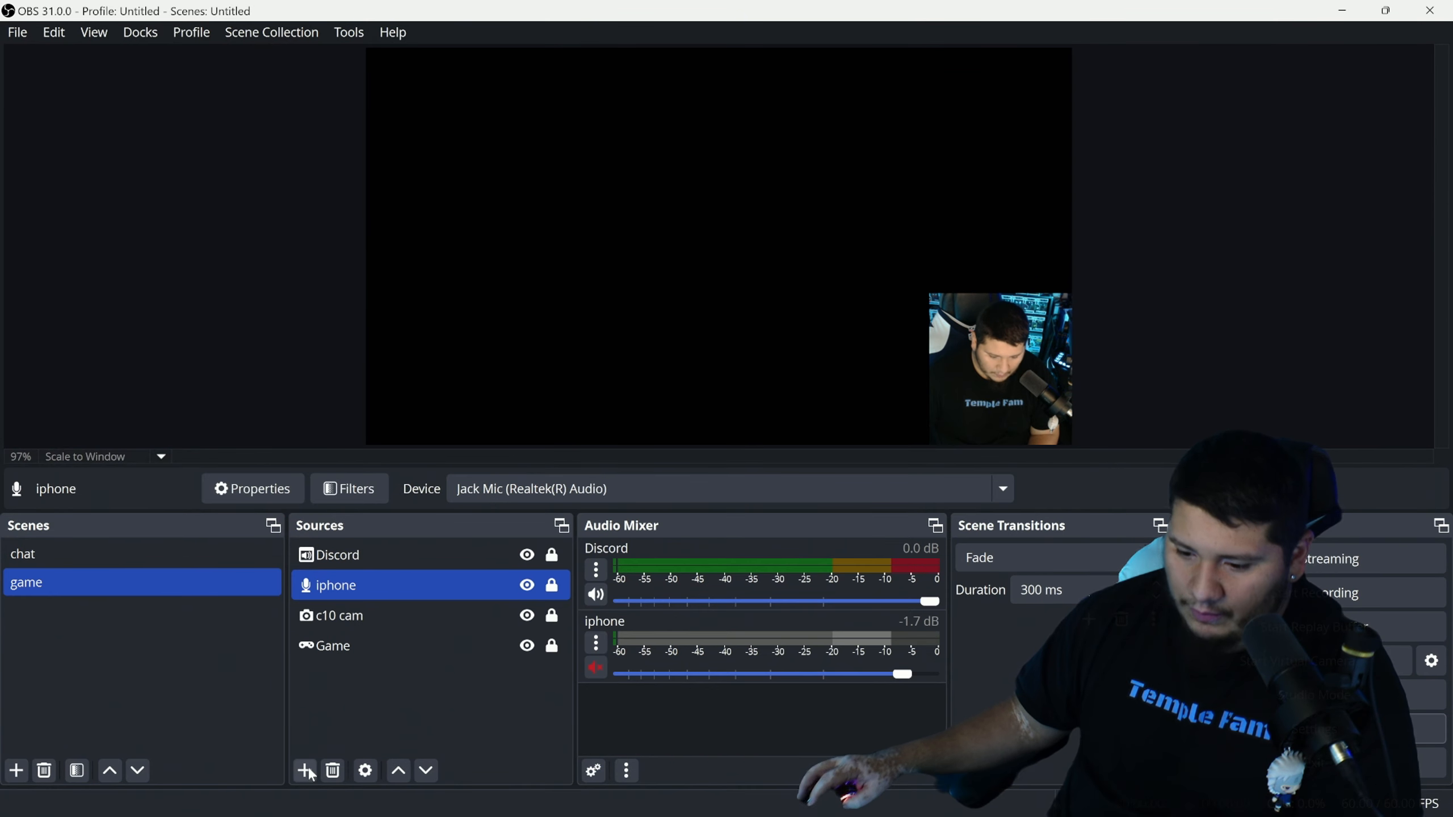
left_click(306, 771)
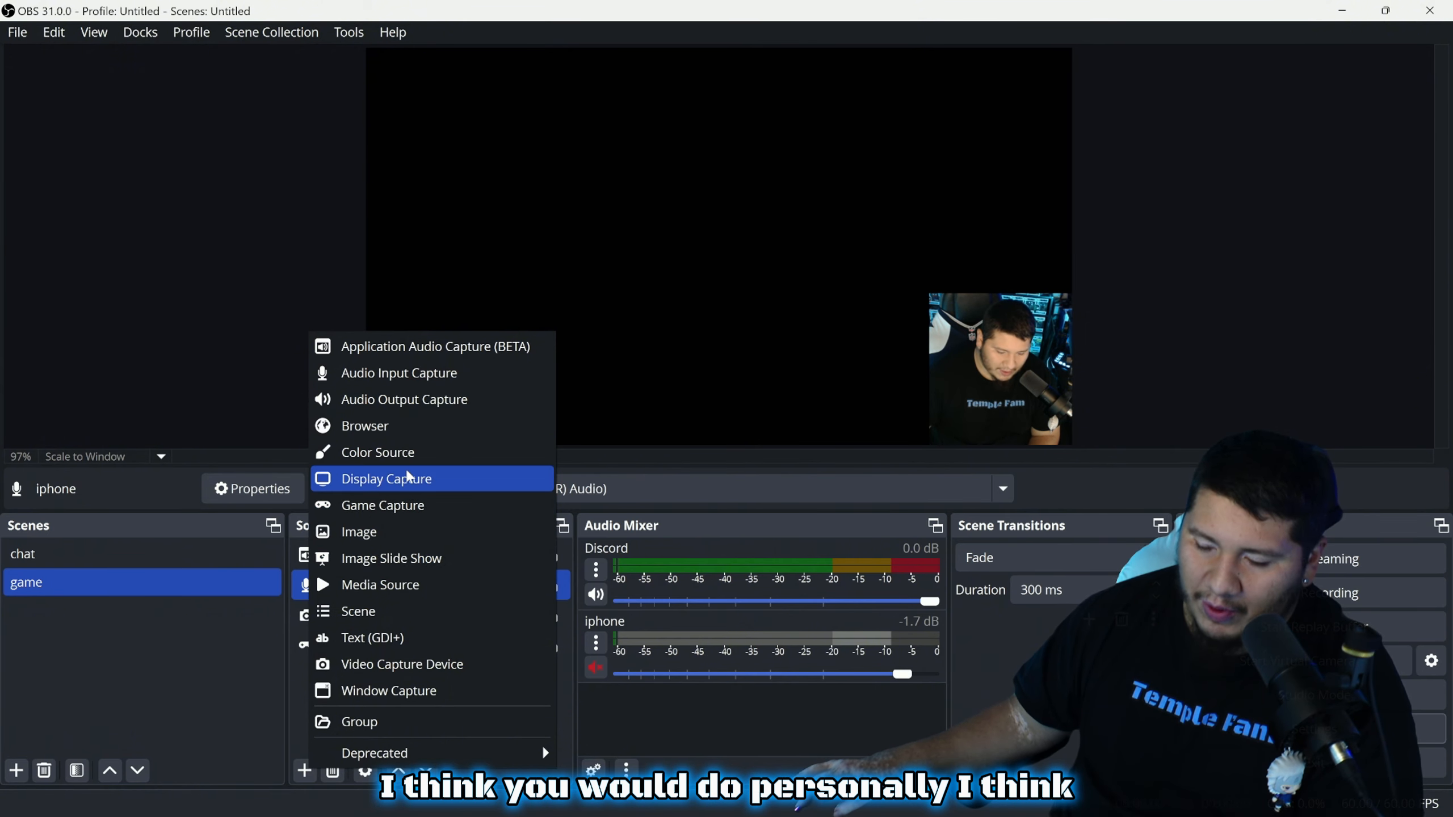
left_click(433, 692)
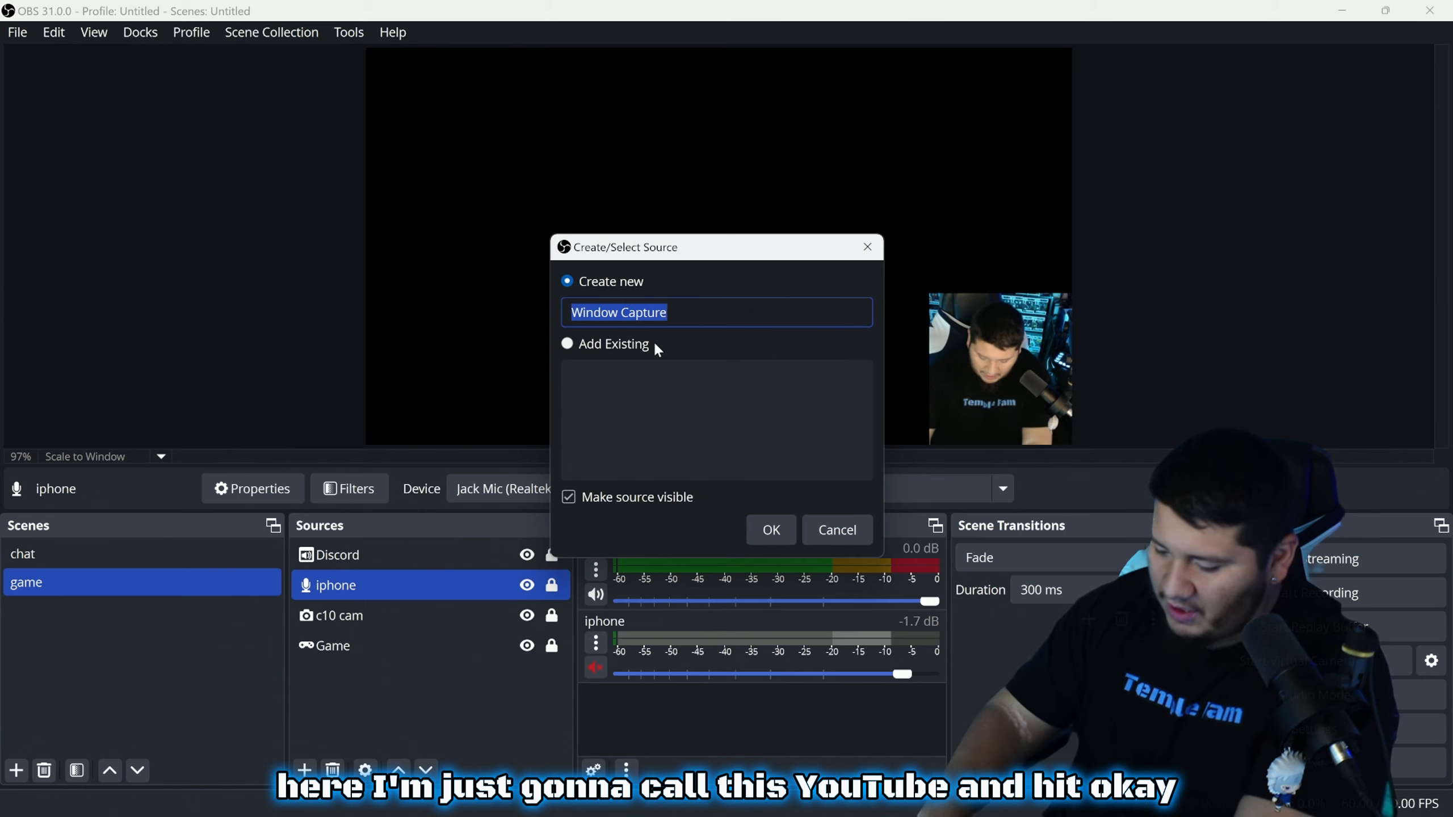
type("yt")
left_click(766, 527)
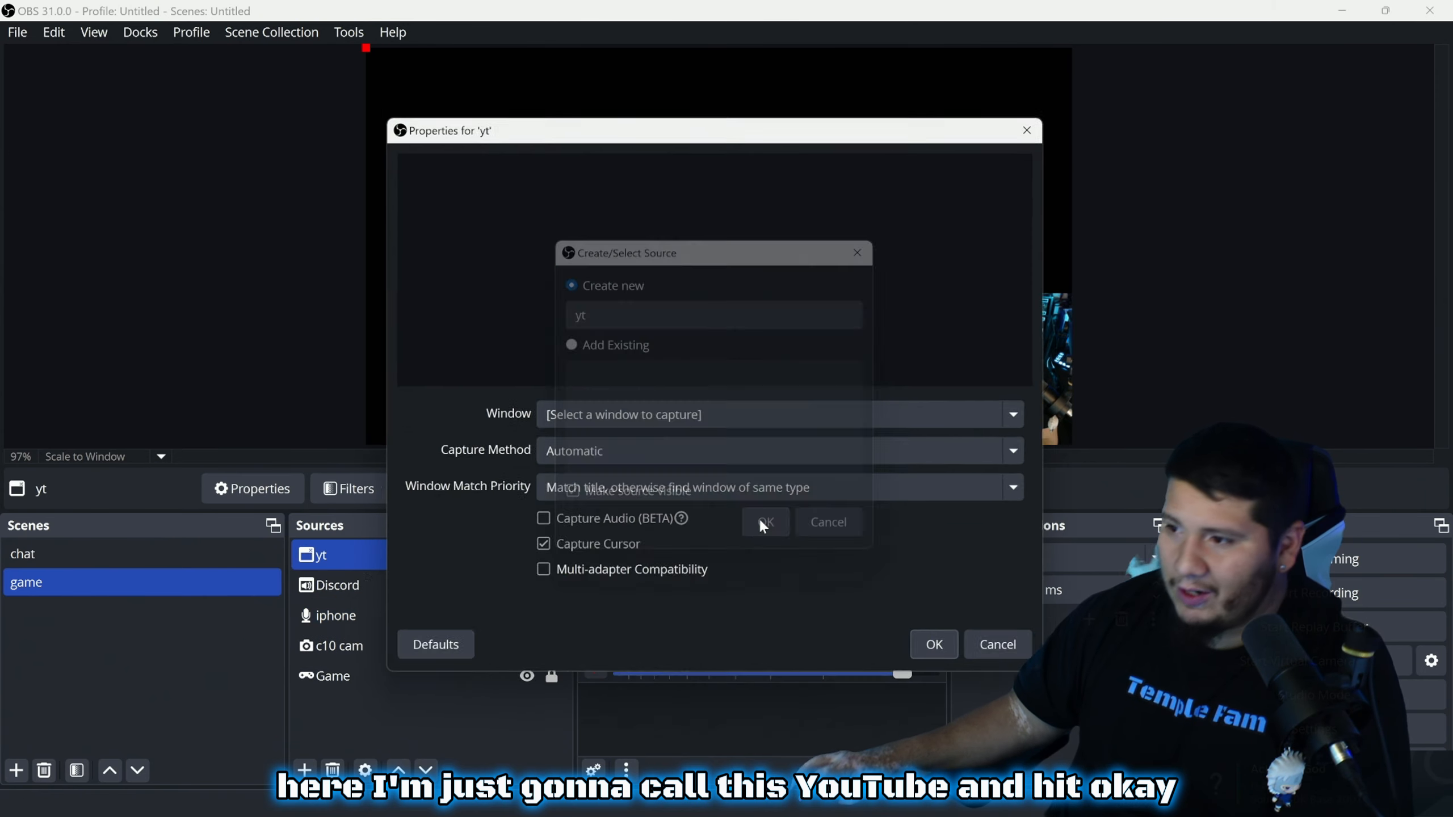
Restore Chrome and set the yt capture window to the chrome.exe '500LB Deadlift - YouTube' window
left_click(687, 420)
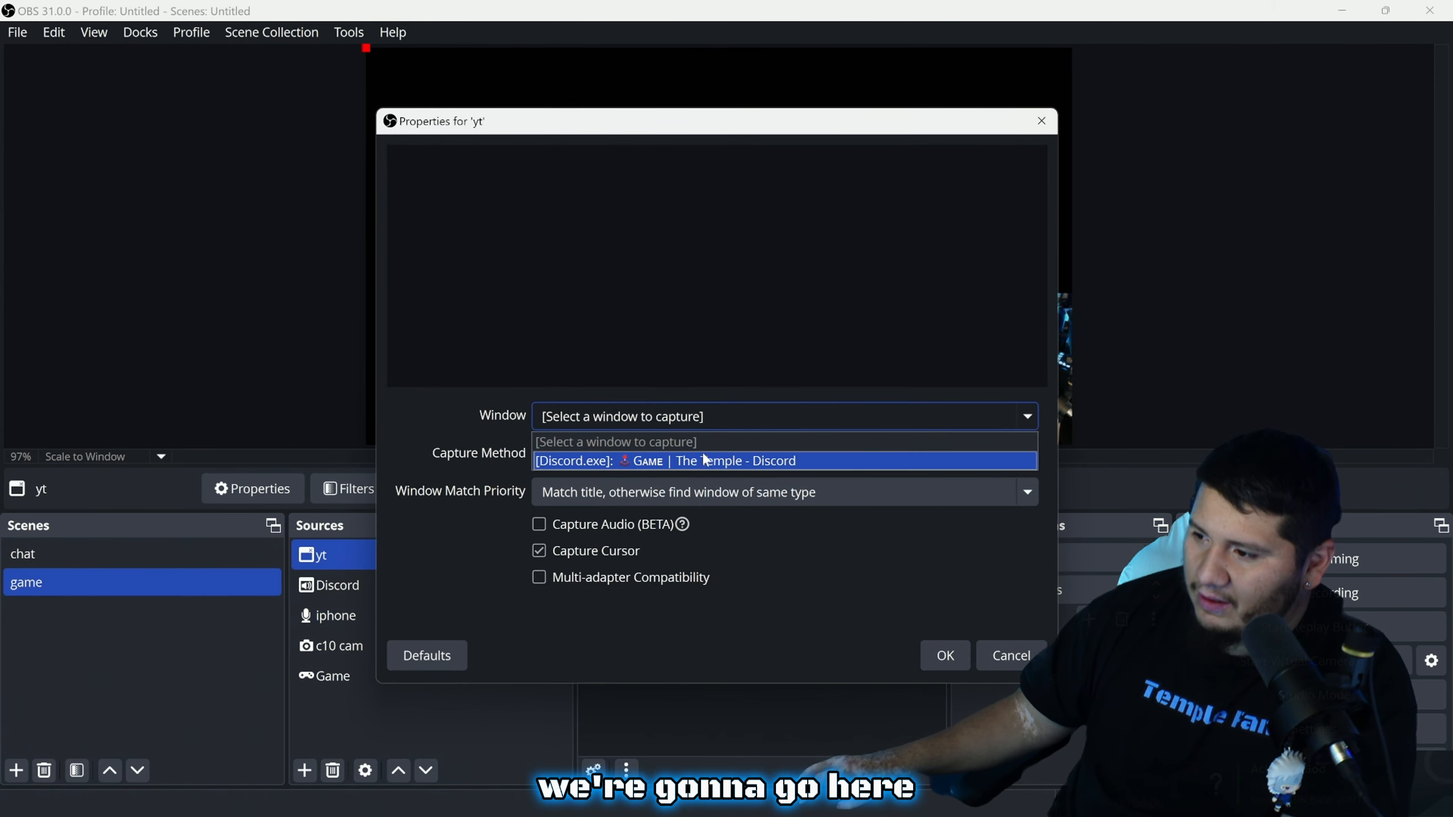
left_click(808, 648)
mouse_move(826, 814)
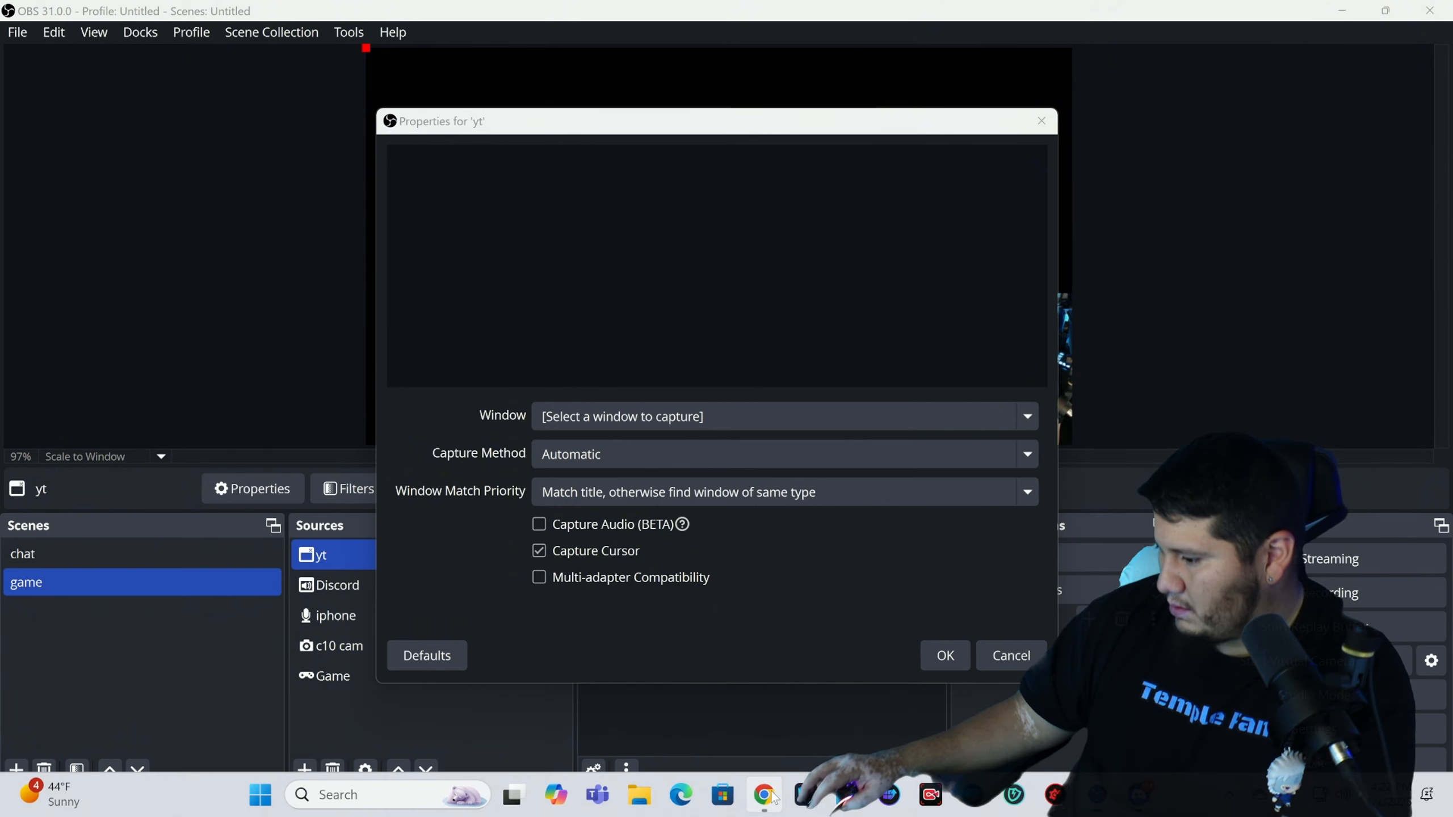
left_click(767, 795)
left_click(708, 417)
left_click(902, 641)
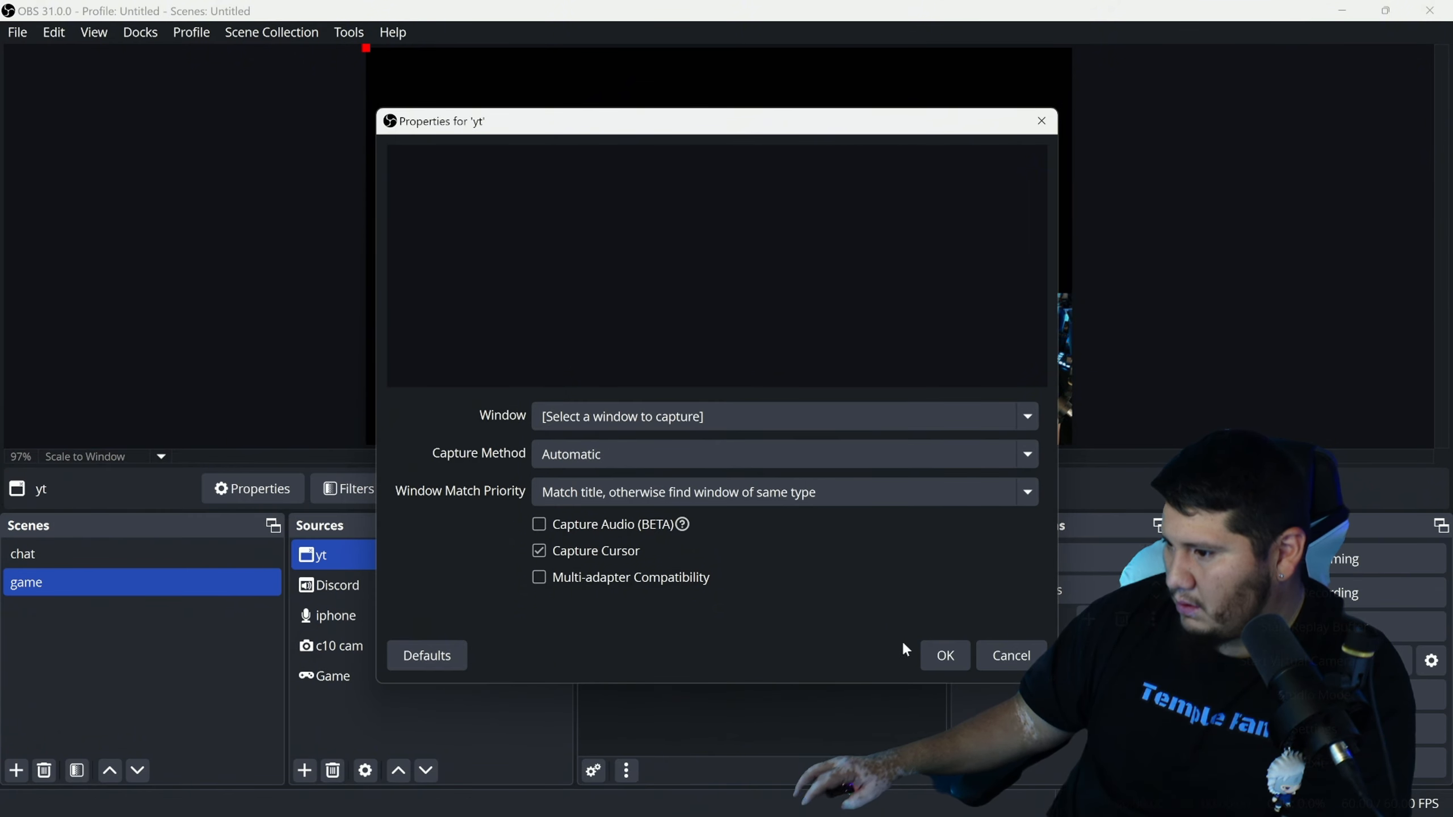
left_click(944, 655)
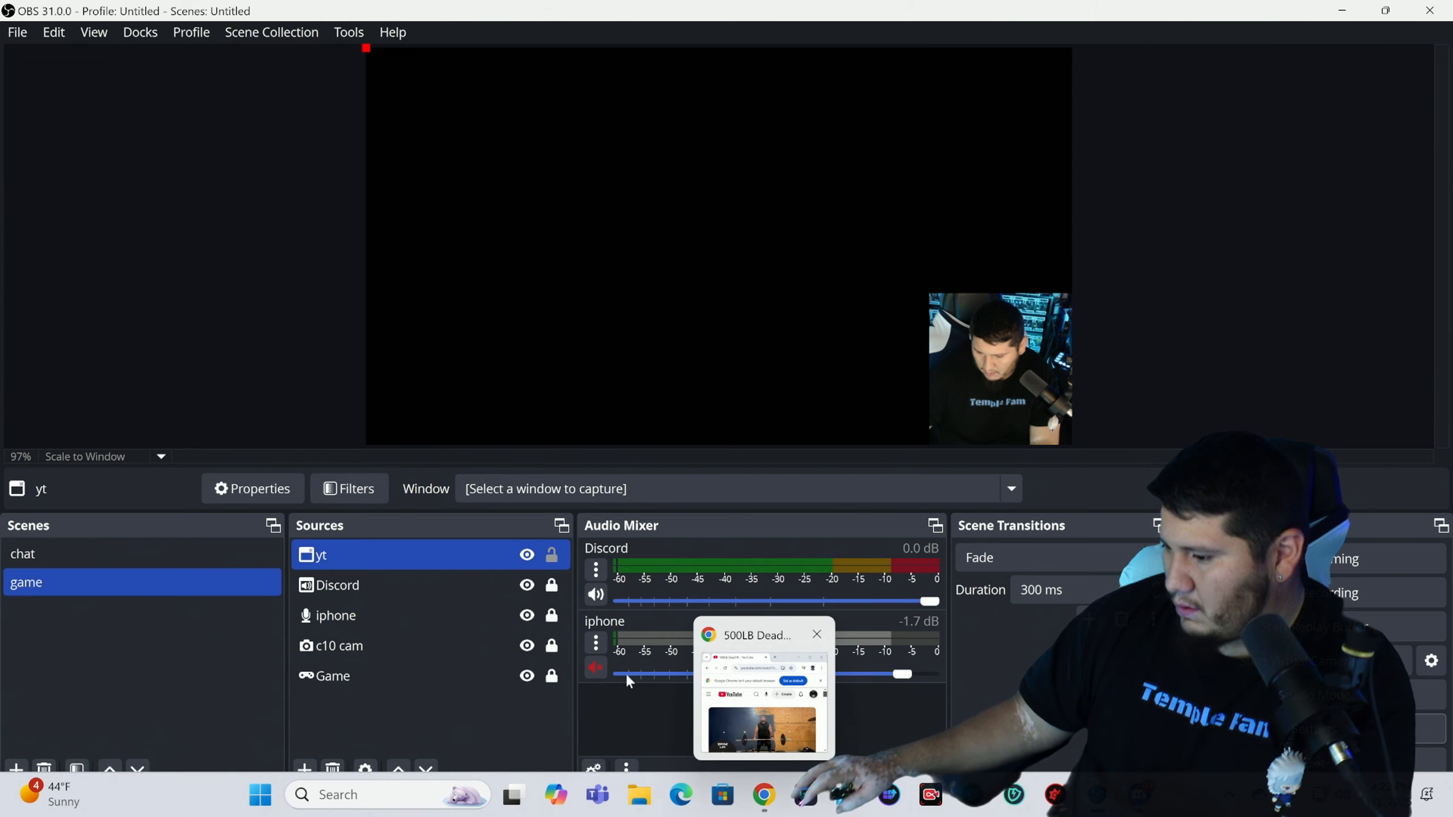
double_click(366, 554)
left_click(695, 410)
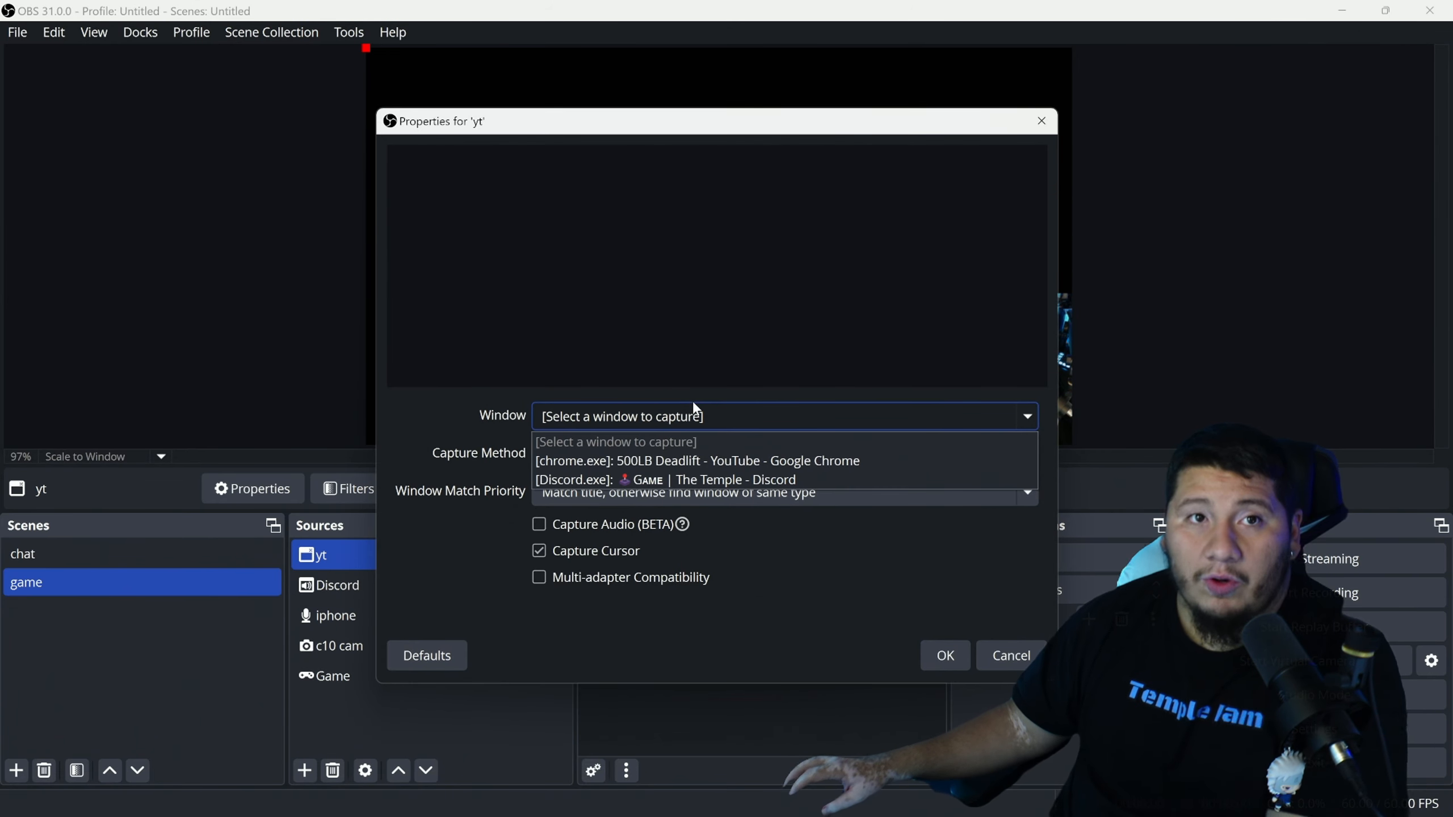
left_click(767, 462)
left_click(945, 655)
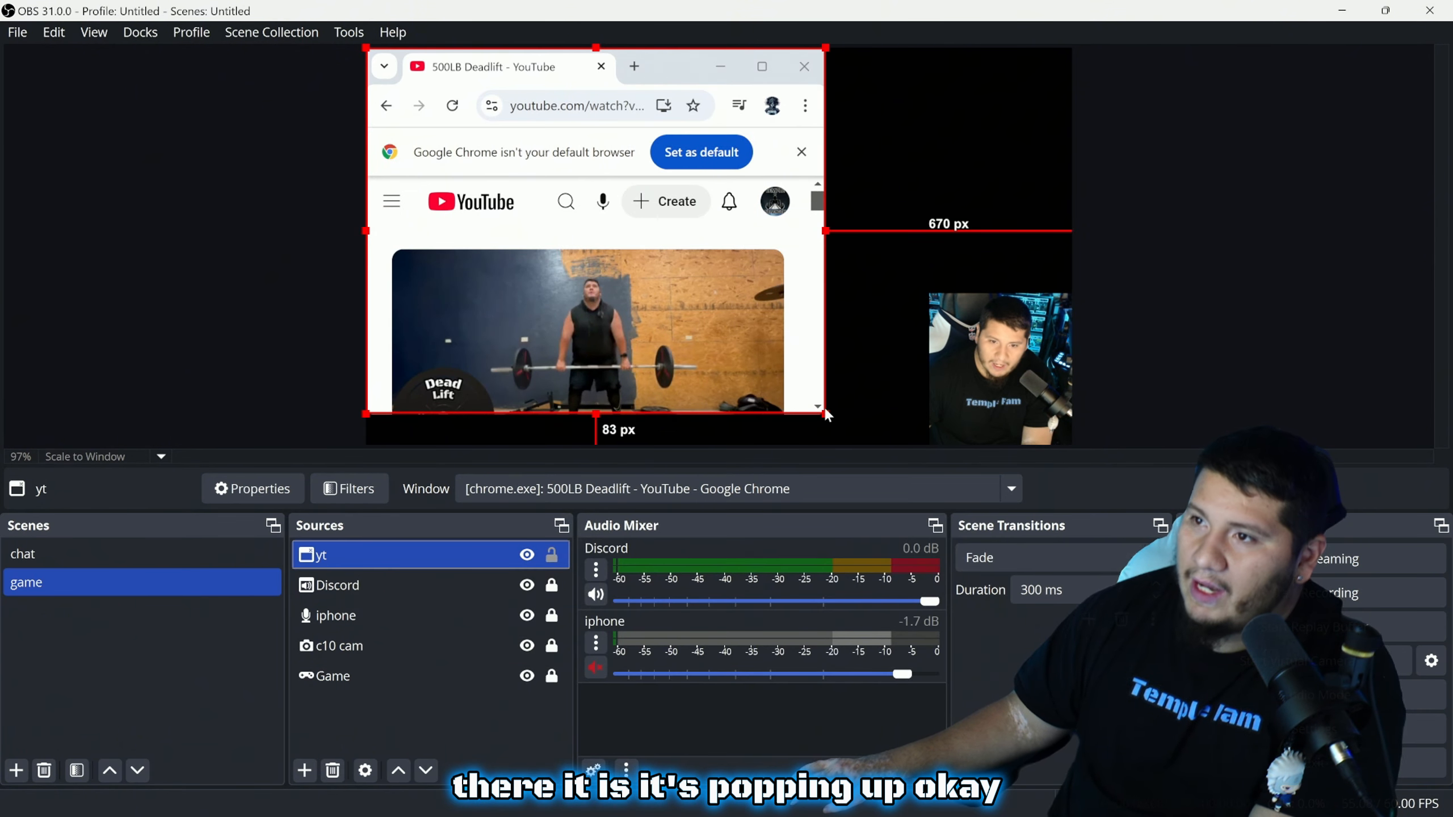
Drag the yt capture down to a small top-left box, then check and close Advanced Audio Properties
left_click_drag(828, 415, 613, 236)
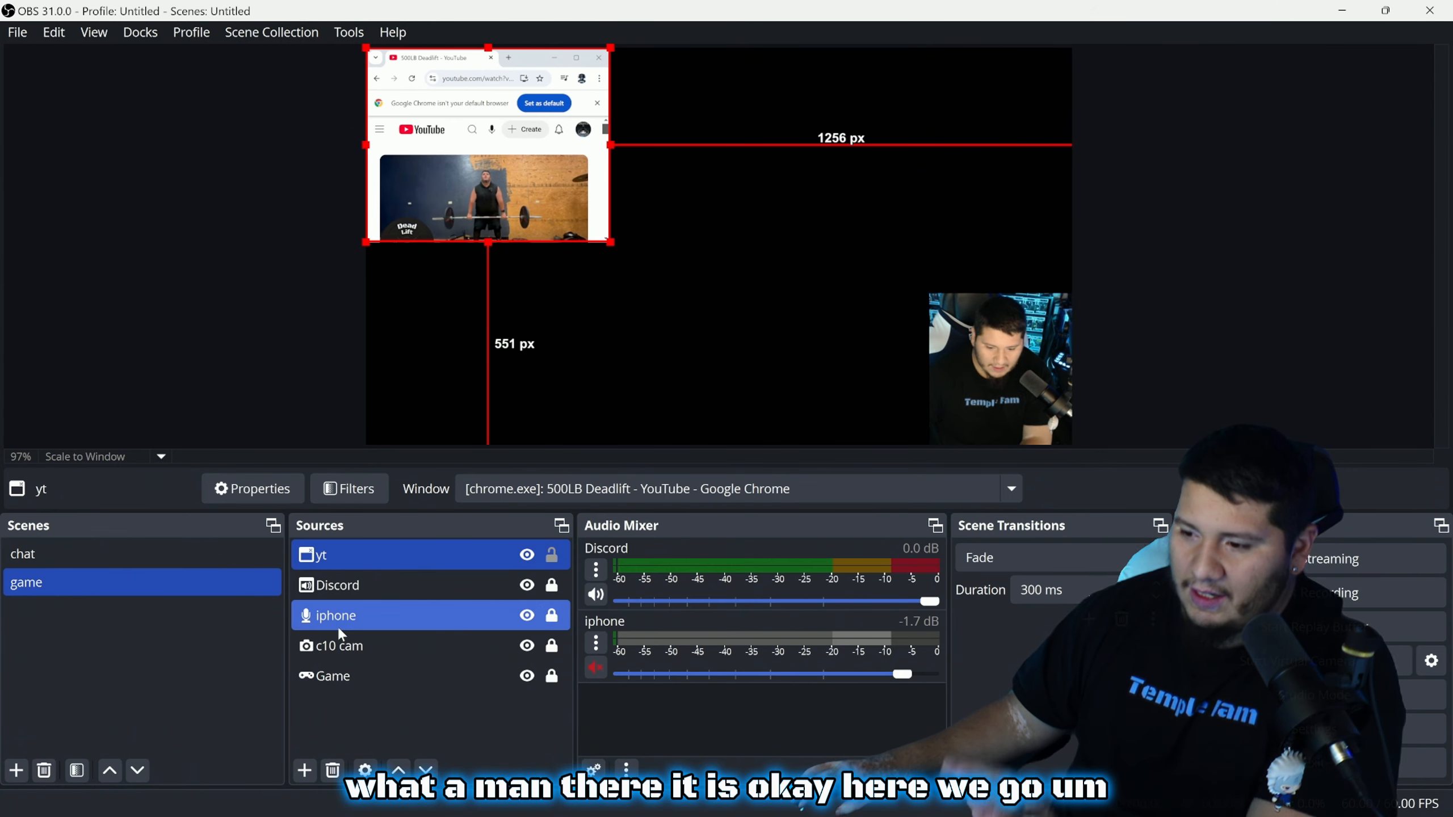
left_click(593, 773)
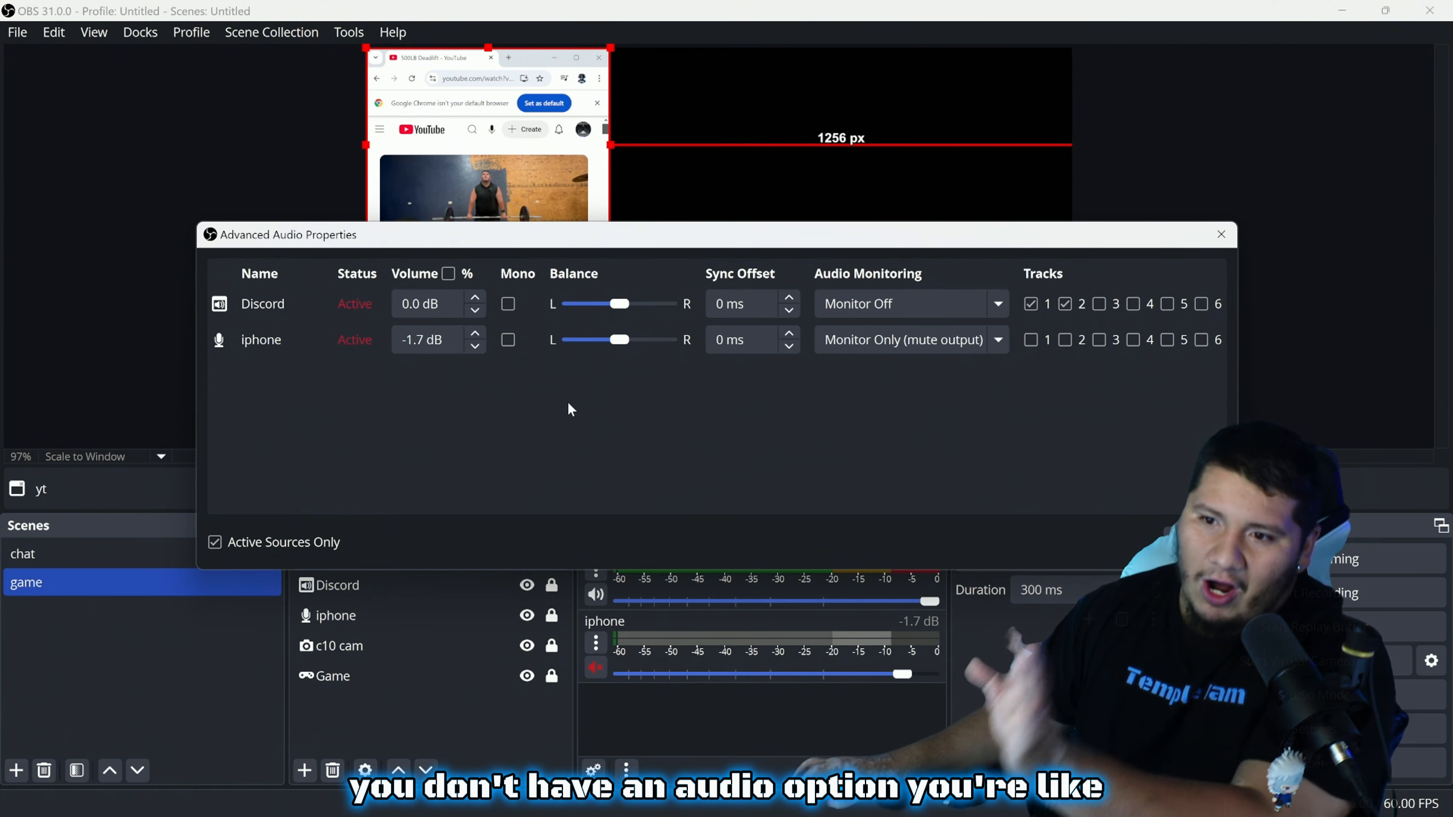
left_click(633, 726)
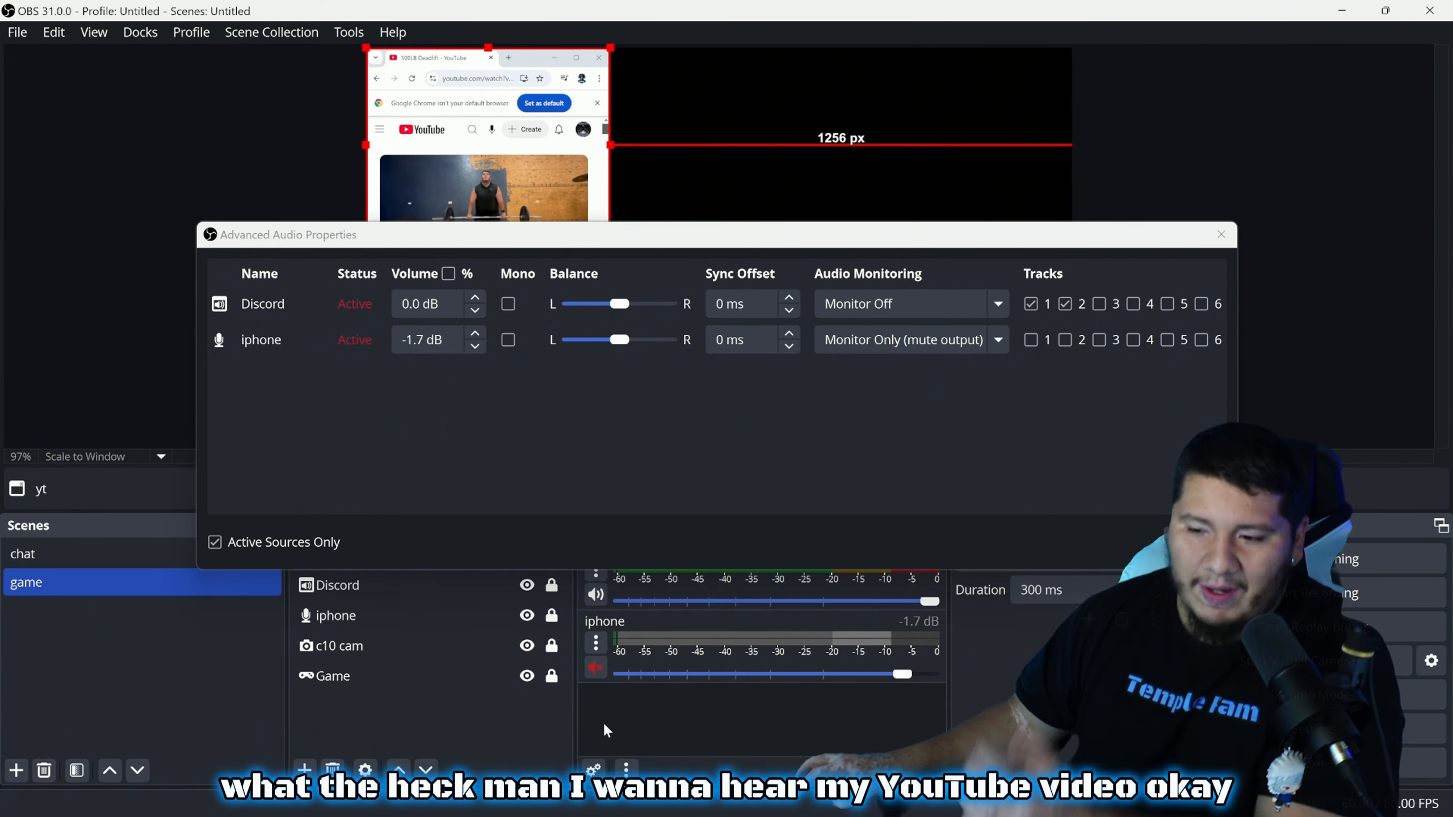
left_click(1222, 233)
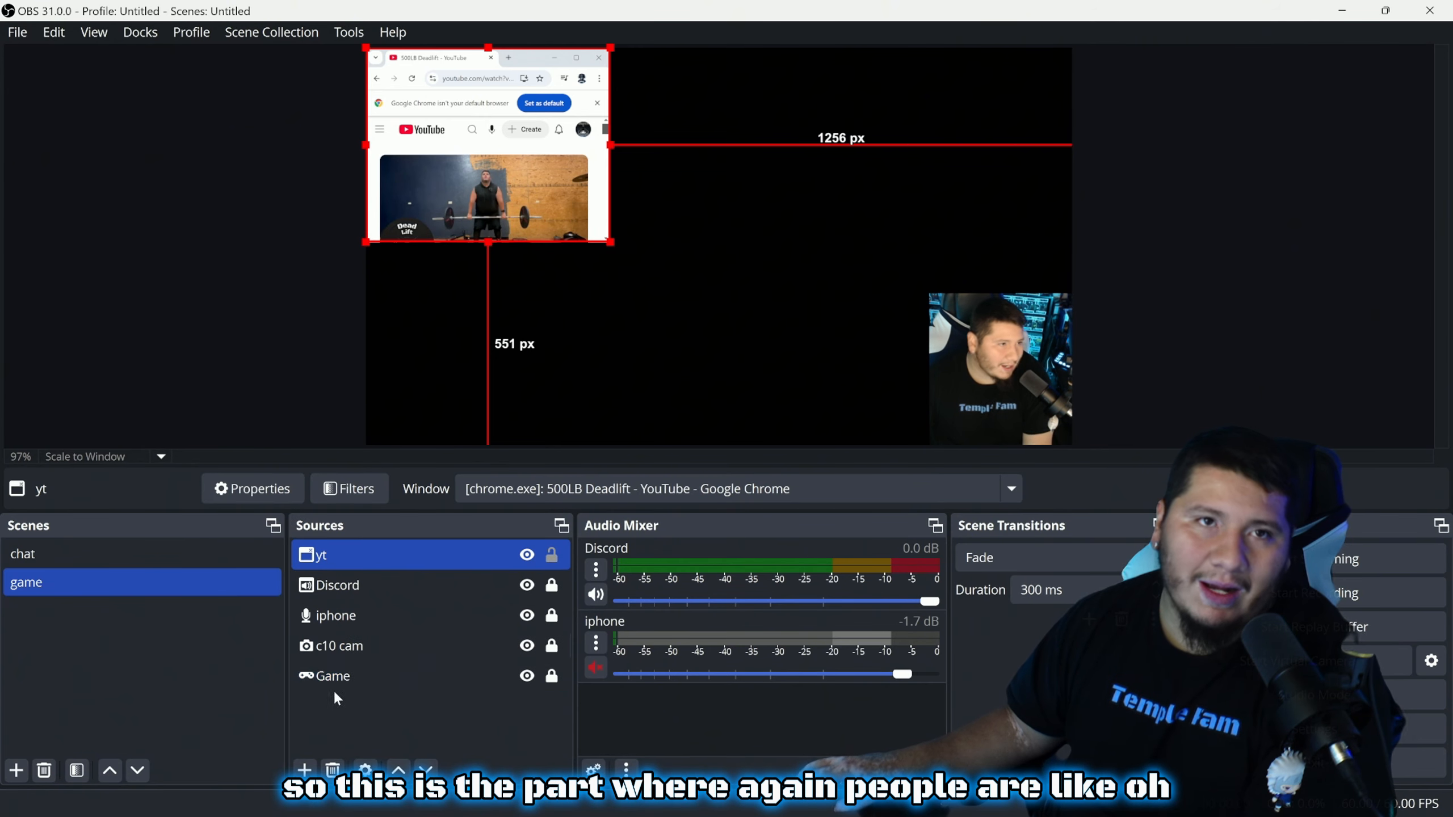
left_click(303, 772)
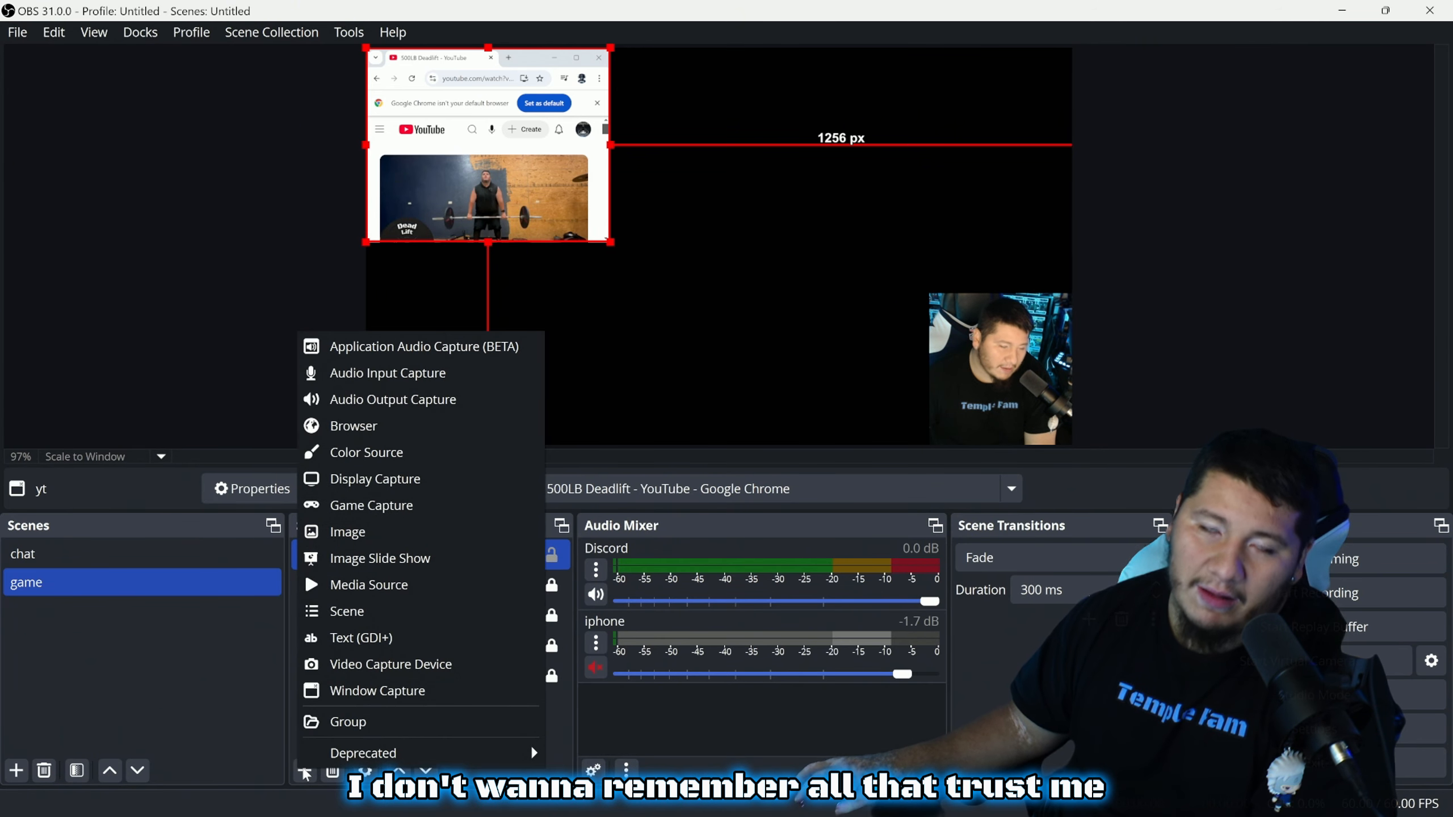
left_click(397, 347)
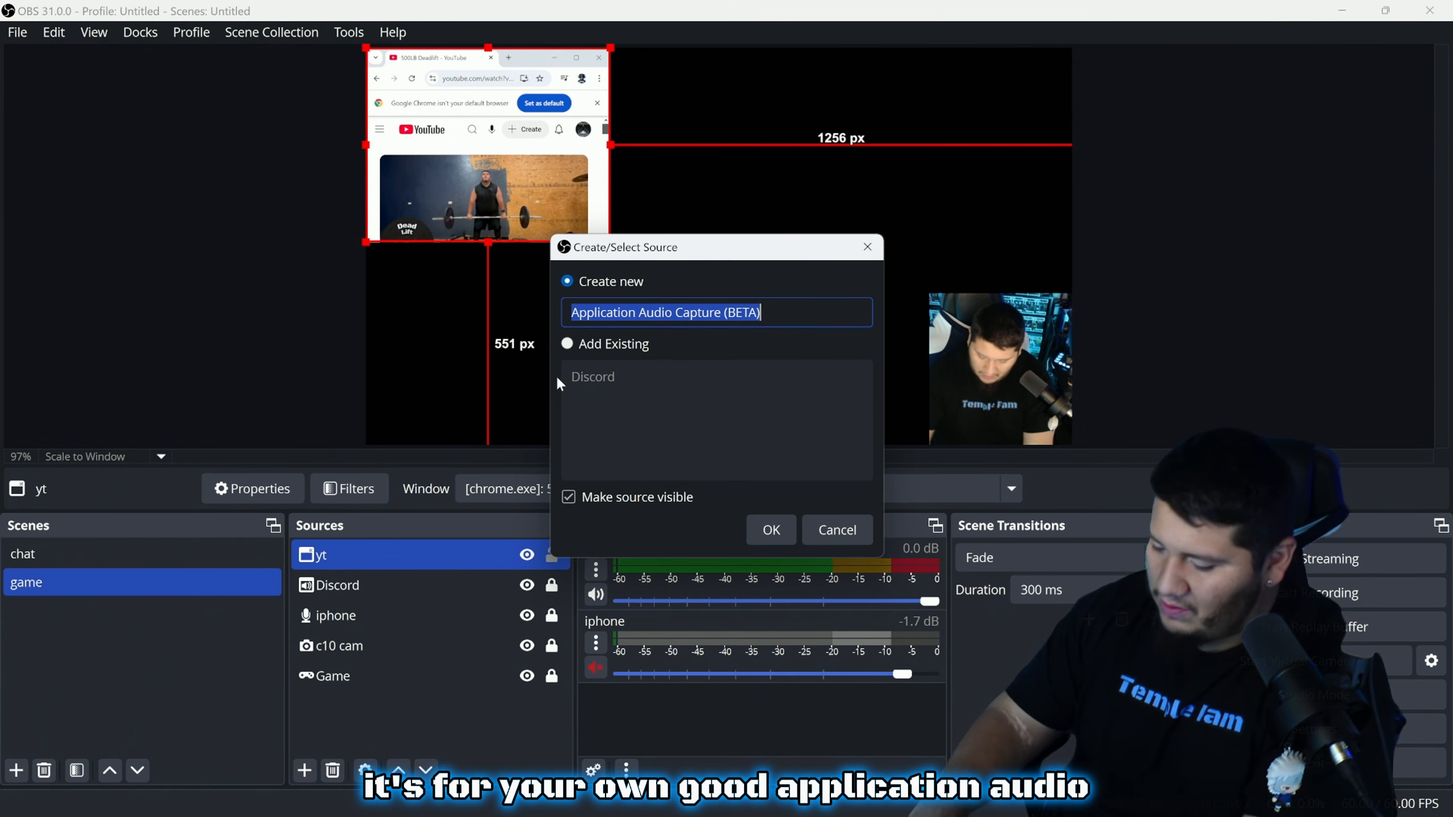
type("yt vid")
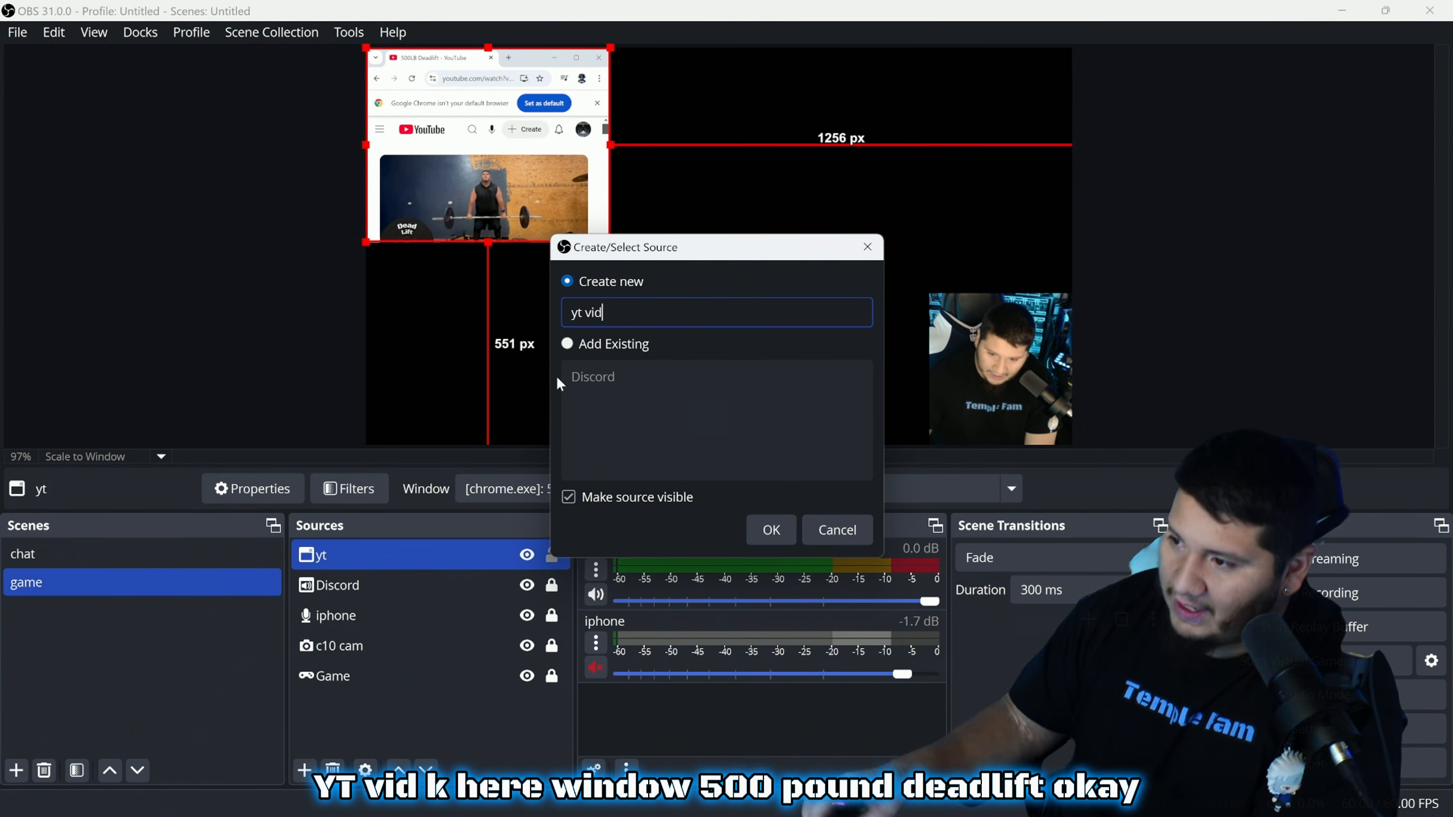
left_click(776, 532)
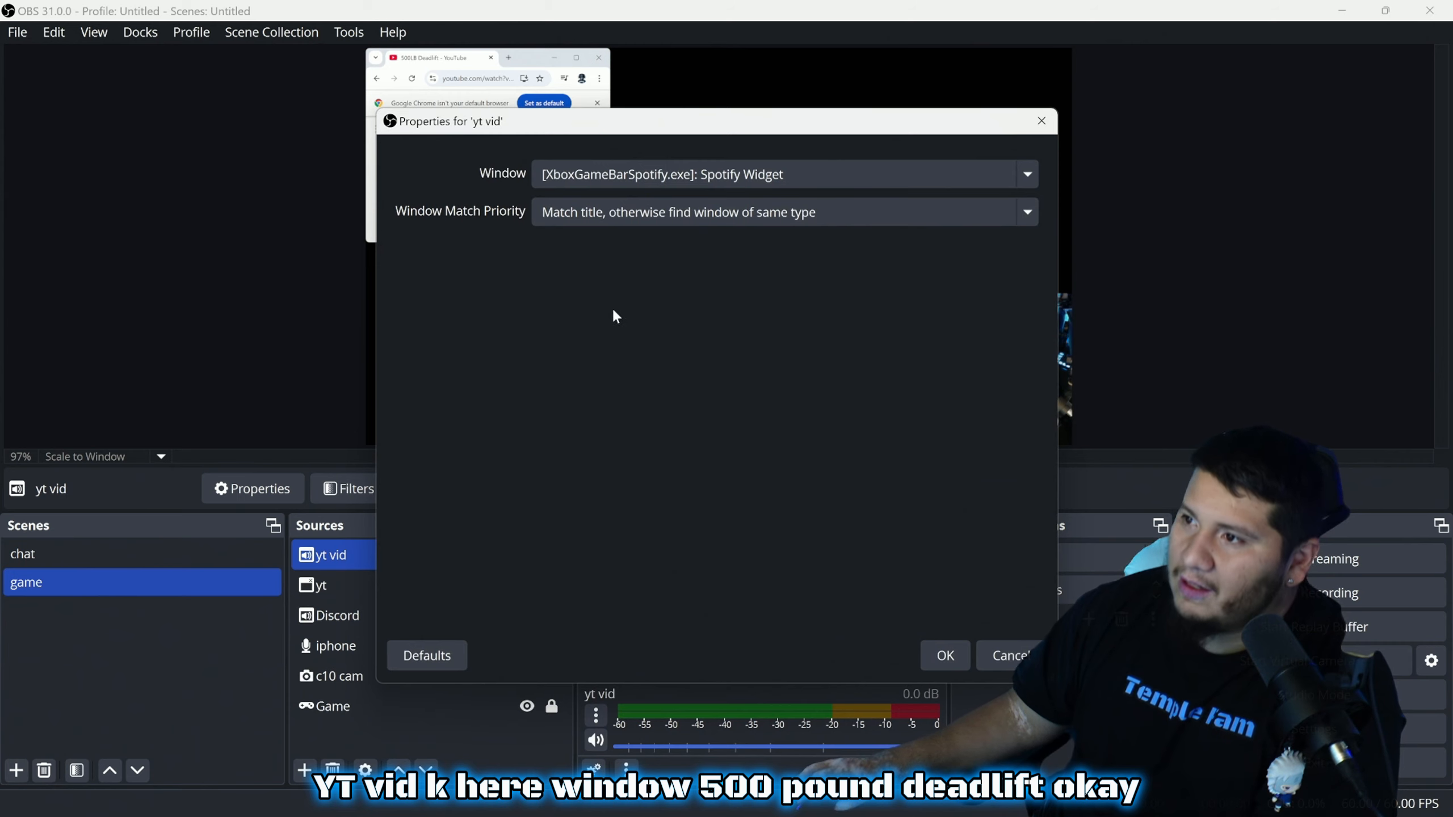
left_click(710, 176)
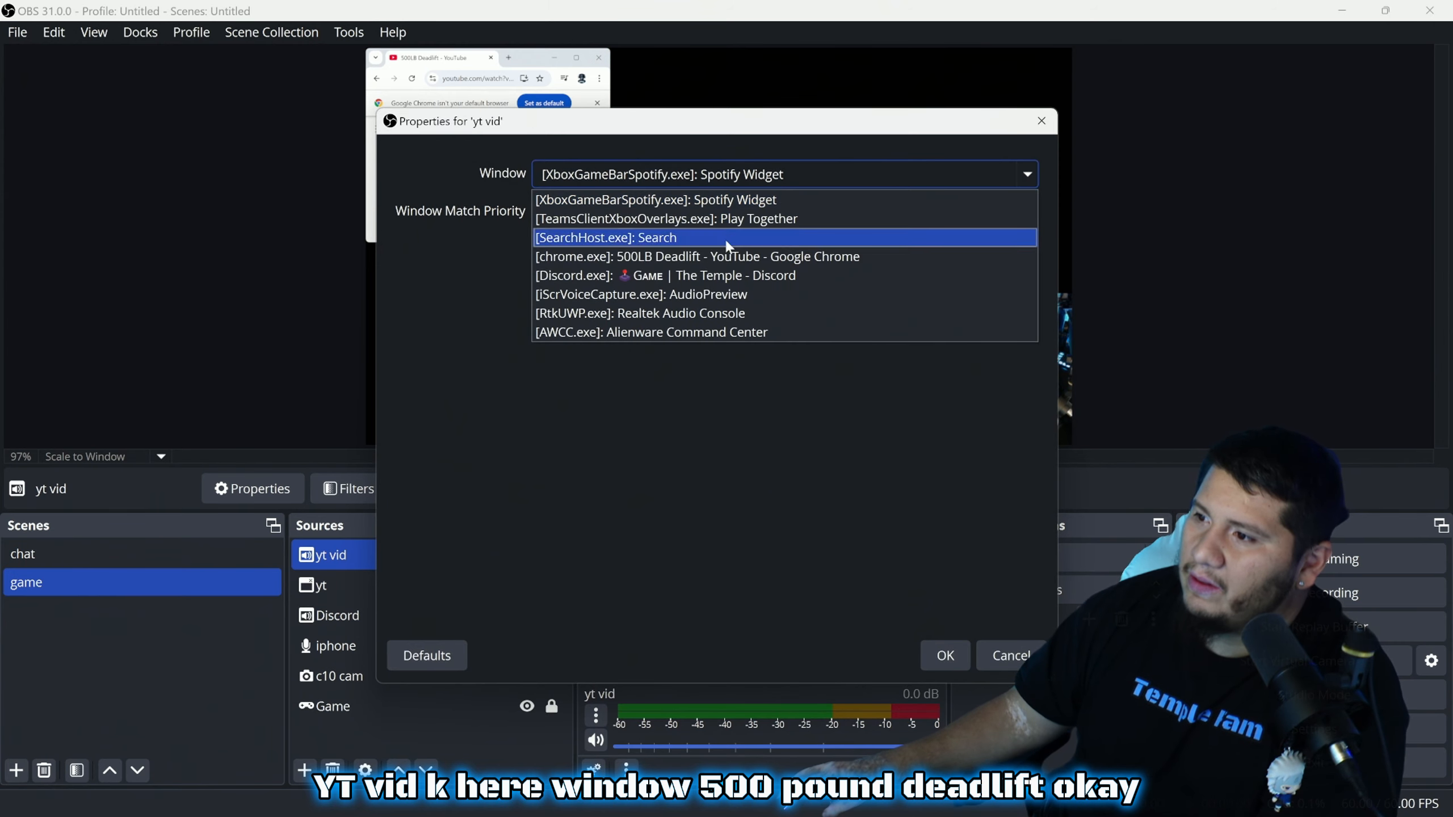
left_click(699, 258)
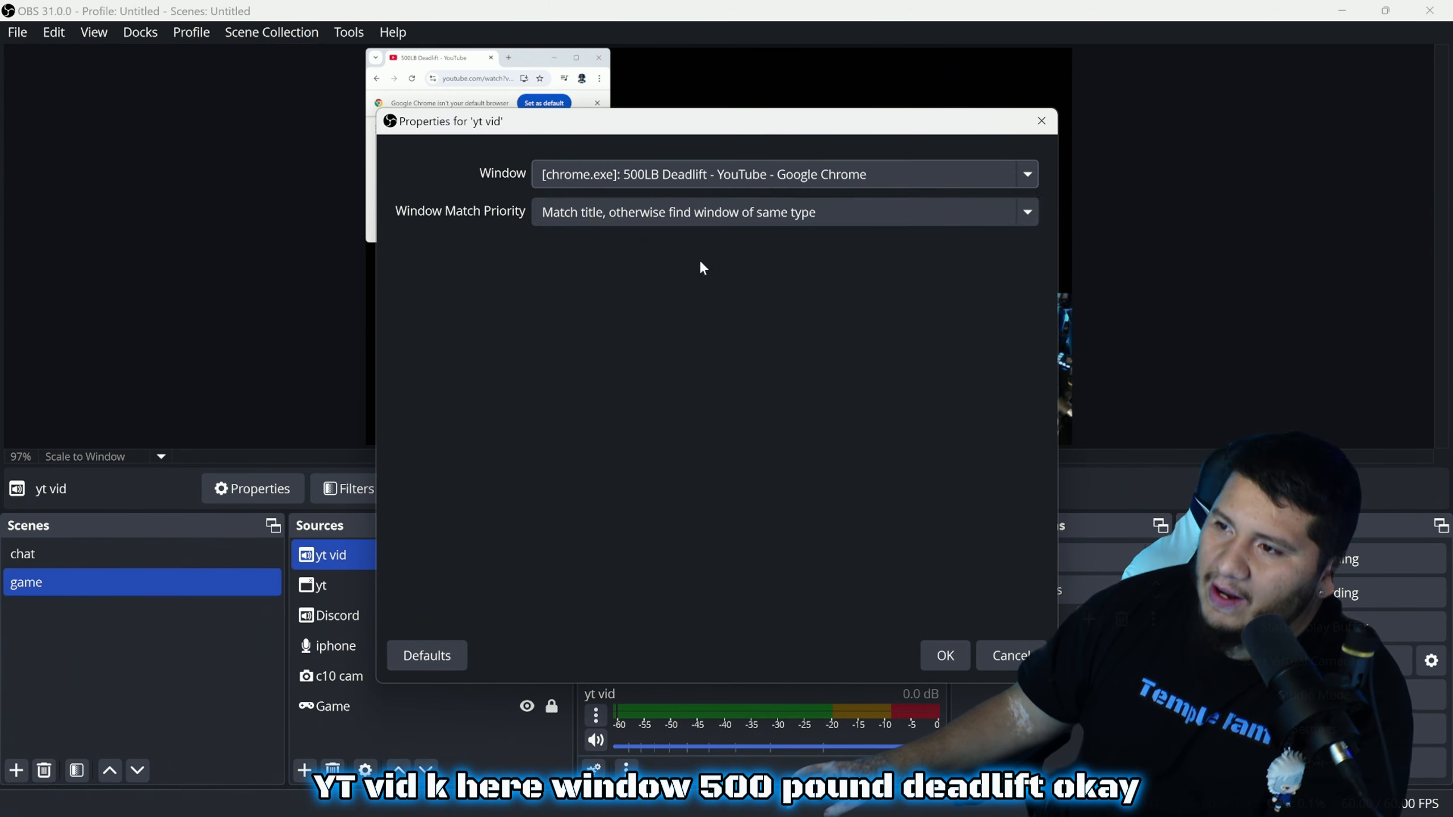
left_click(944, 656)
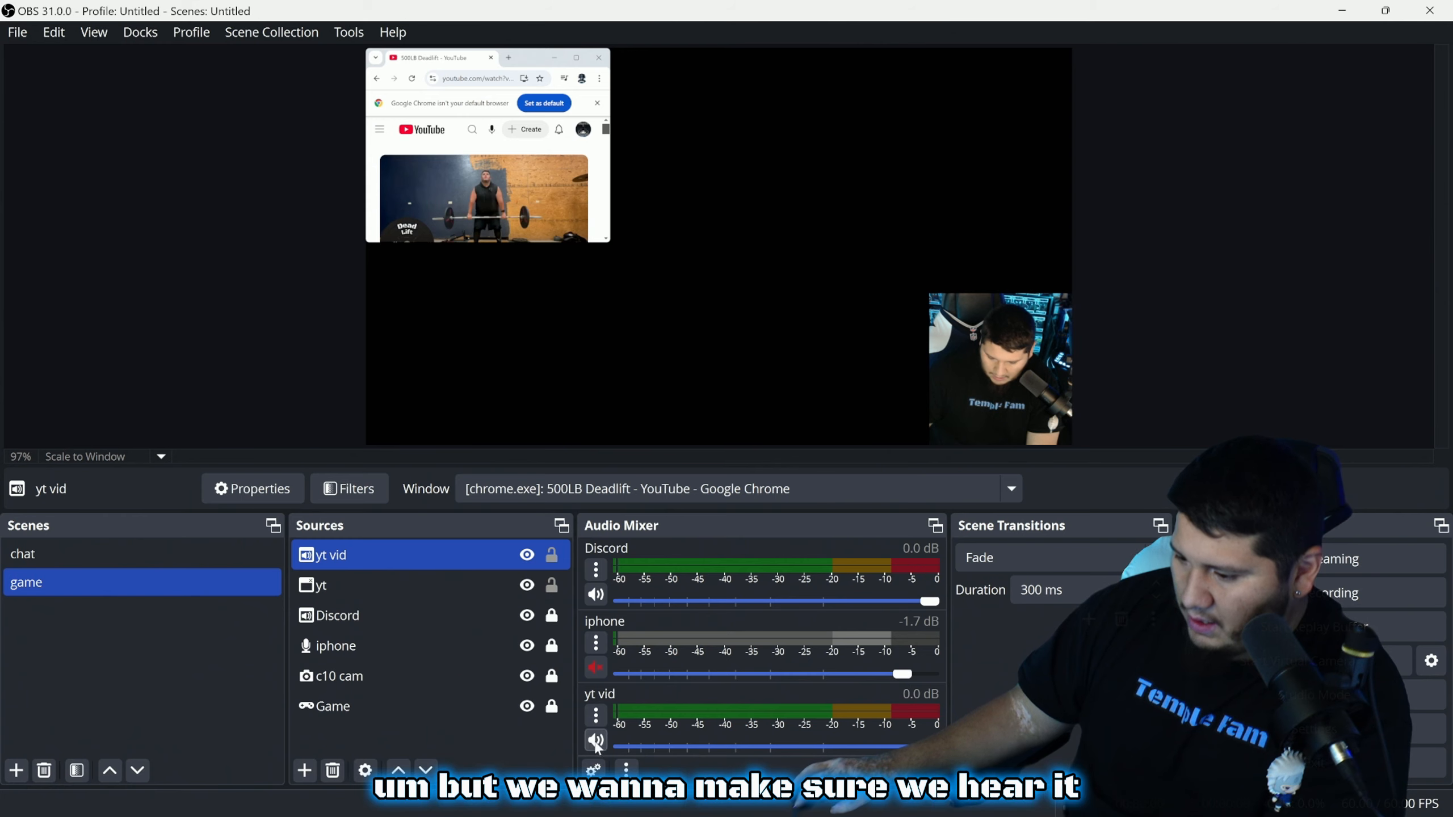
In Advanced Audio Properties, give yt vid Monitor and Output and uncheck tracks 3–6
left_click(593, 768)
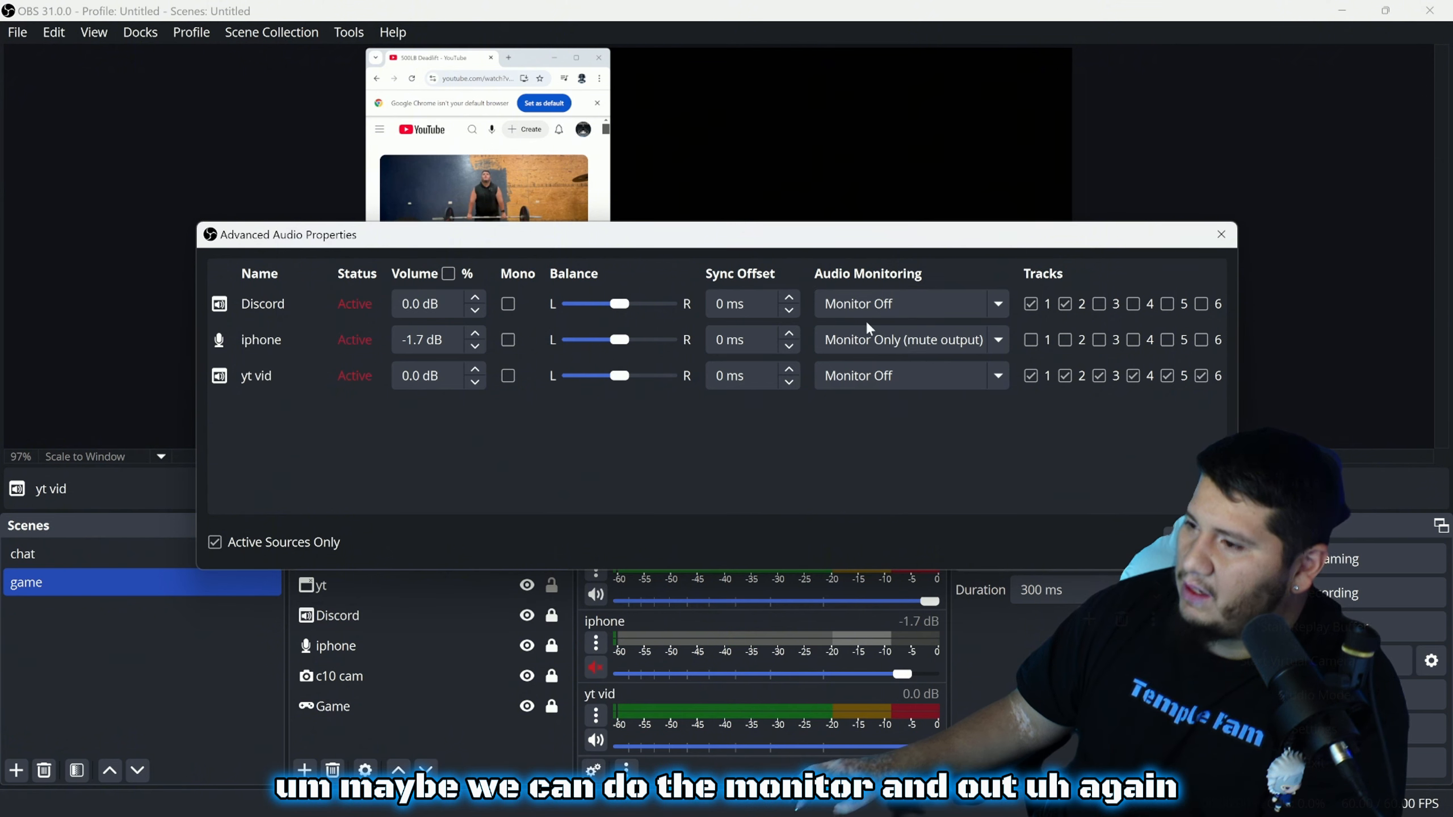
left_click(928, 377)
left_click(925, 439)
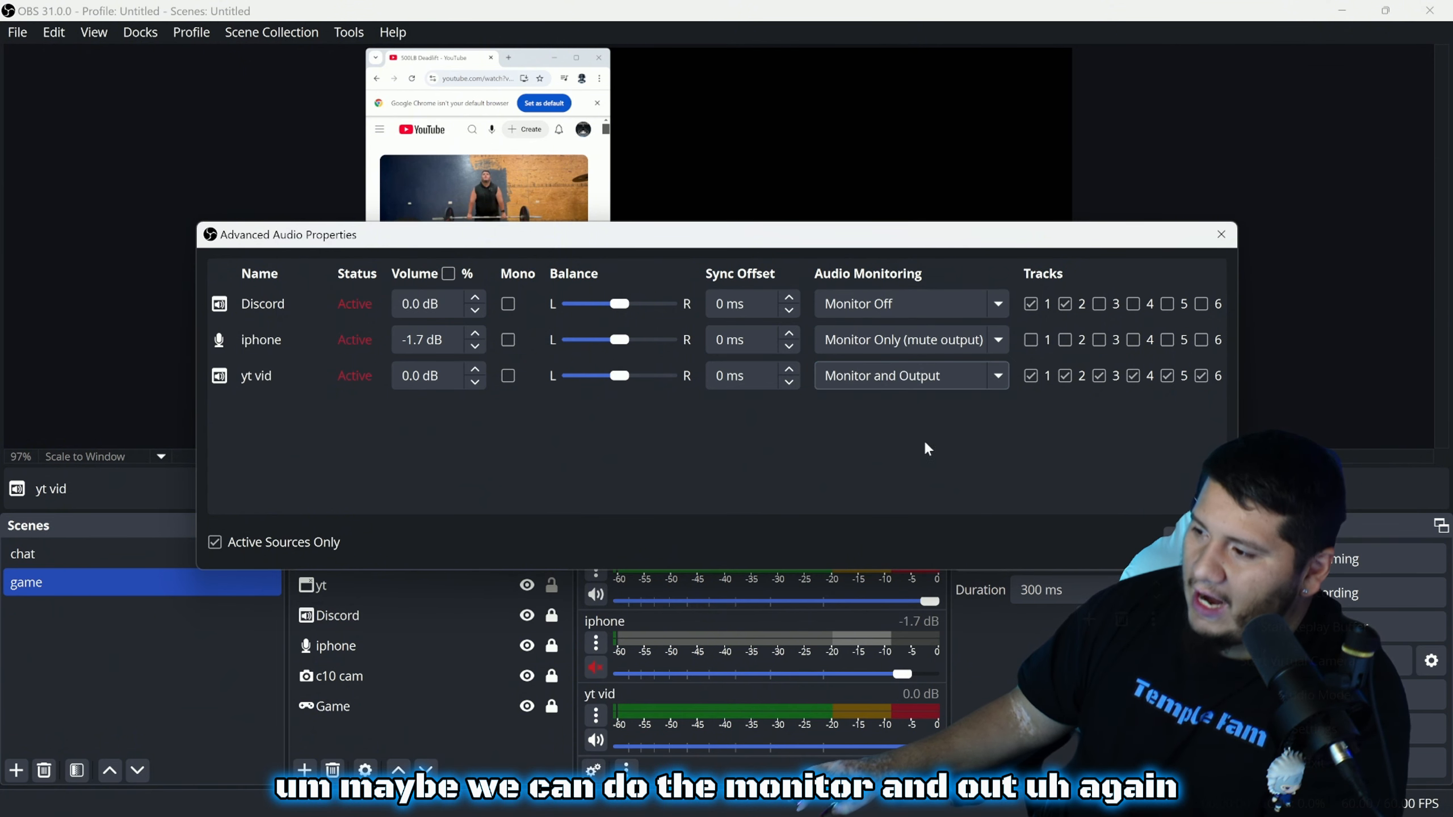
left_click(1135, 381)
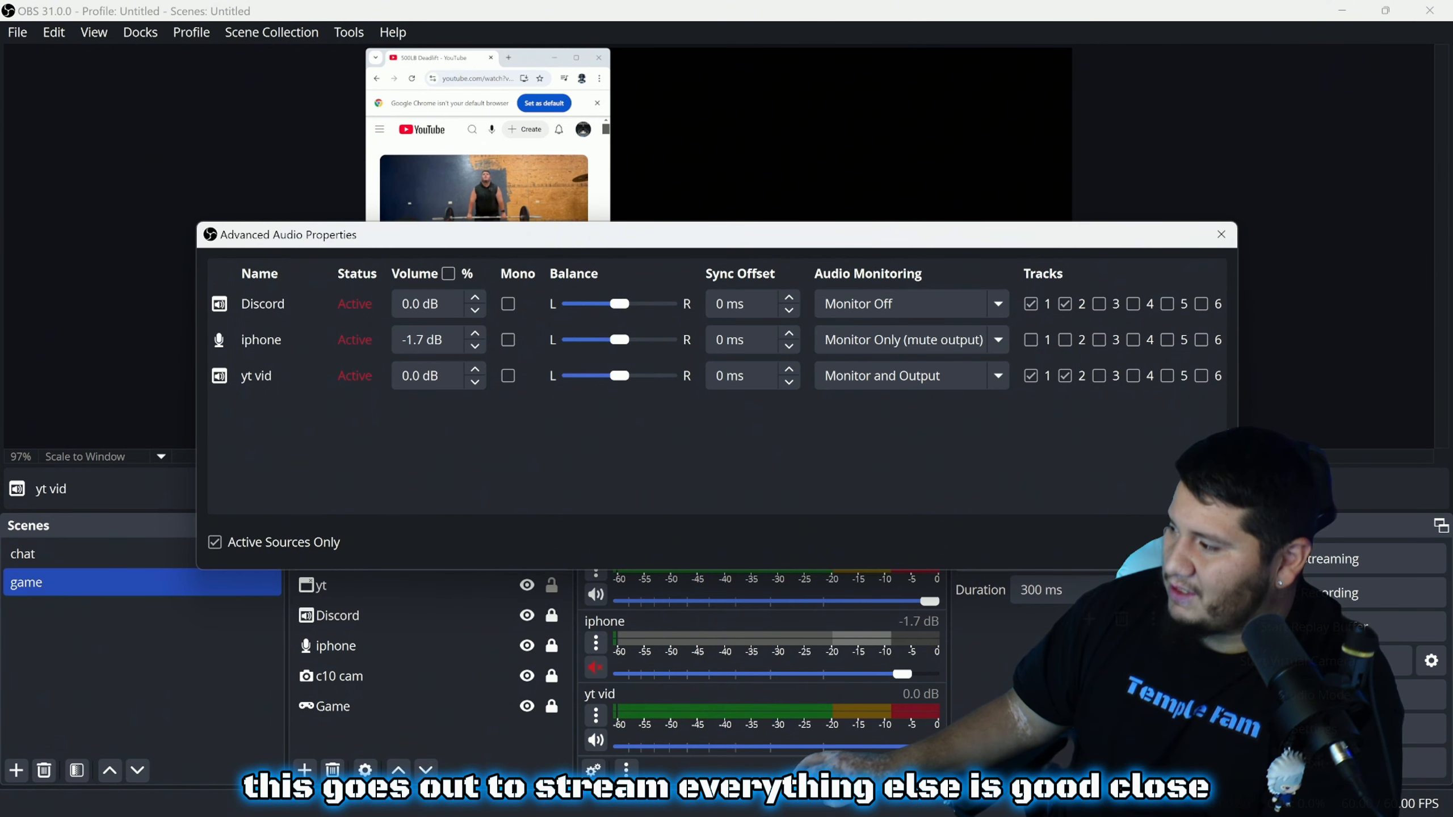
left_click(1199, 542)
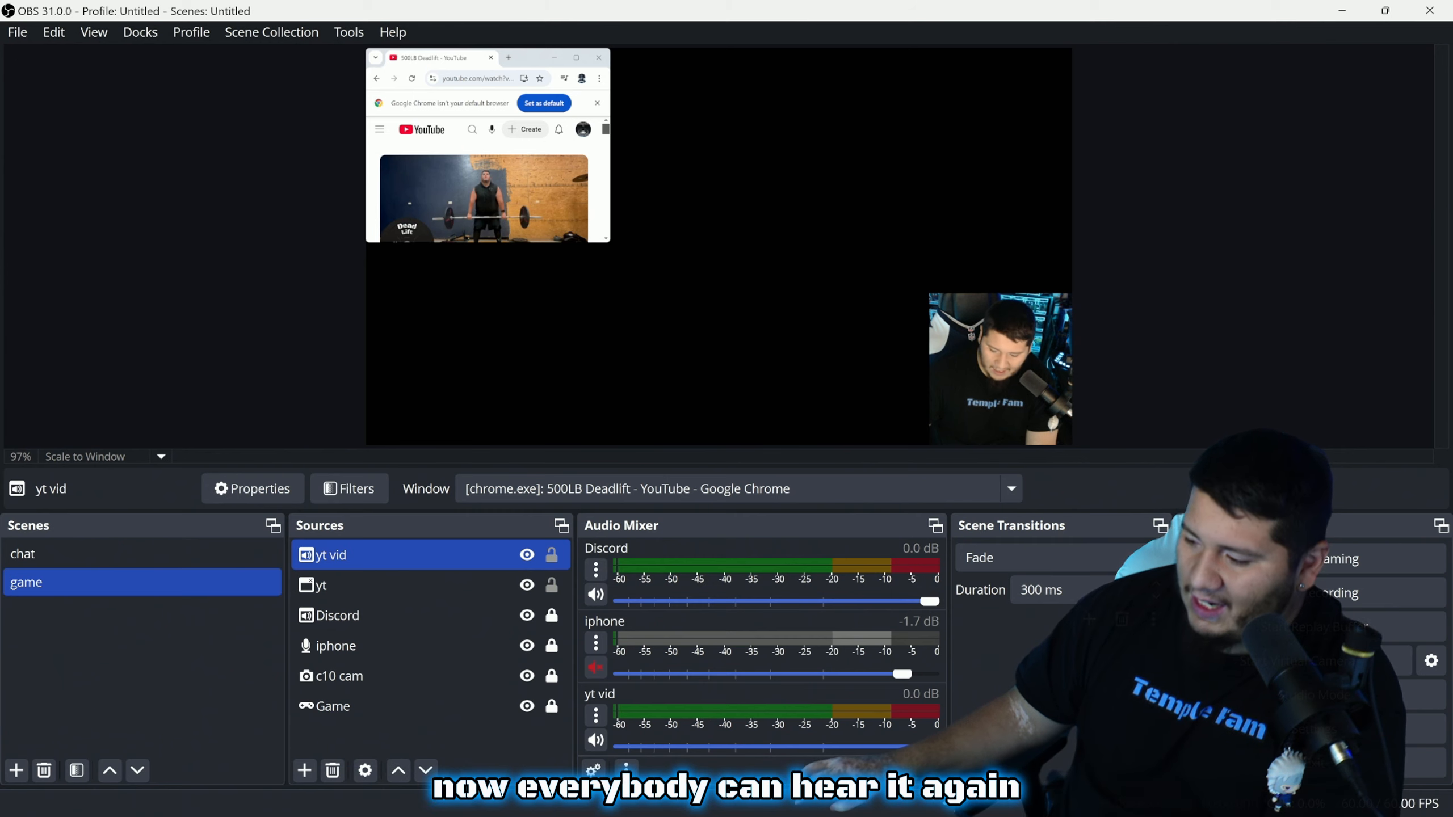
Lower the yt vid fader to -3.4 dB and start the YouTube video playing in Chrome
left_click_drag(929, 747, 898, 747)
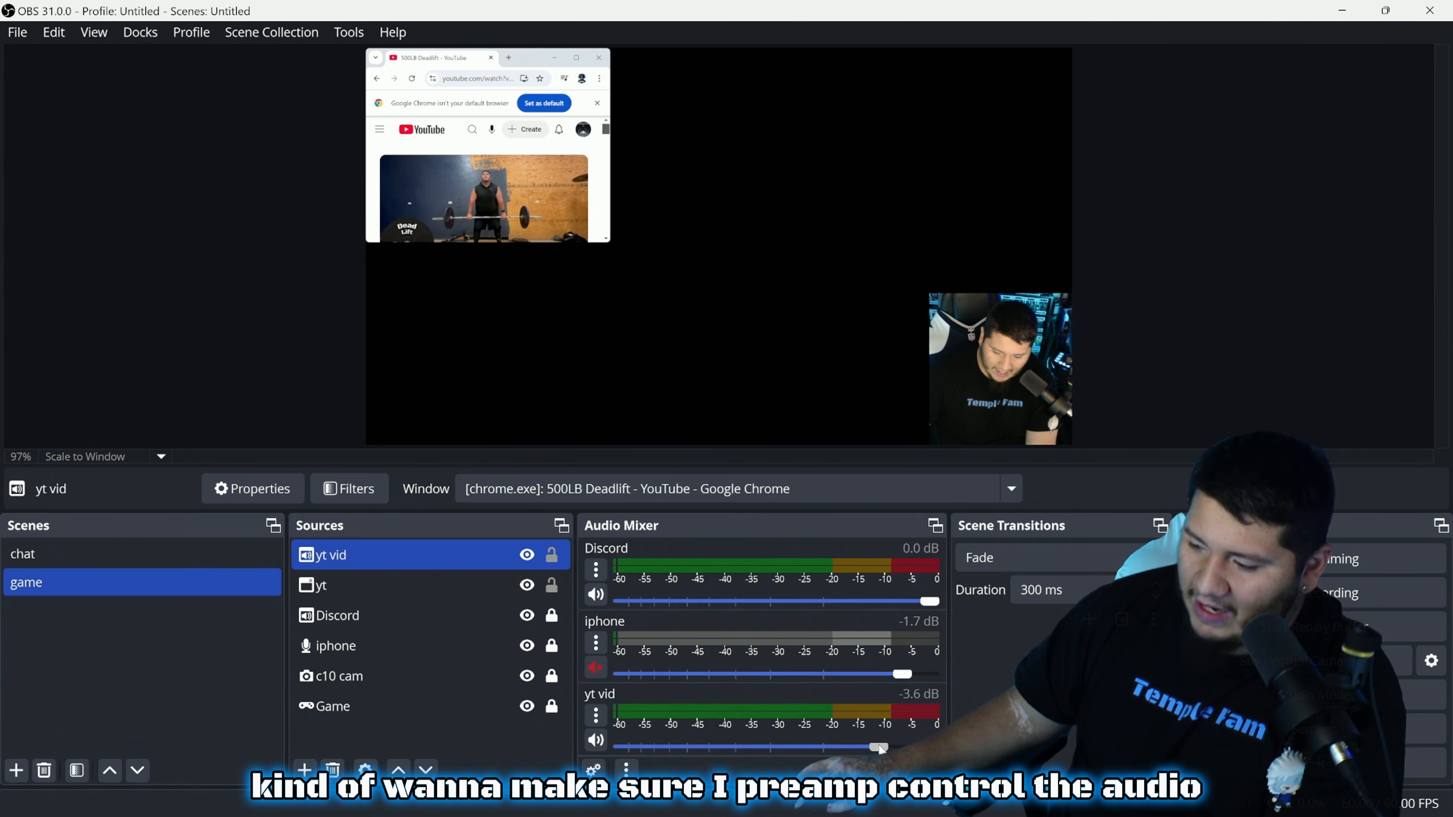
mouse_move(858, 814)
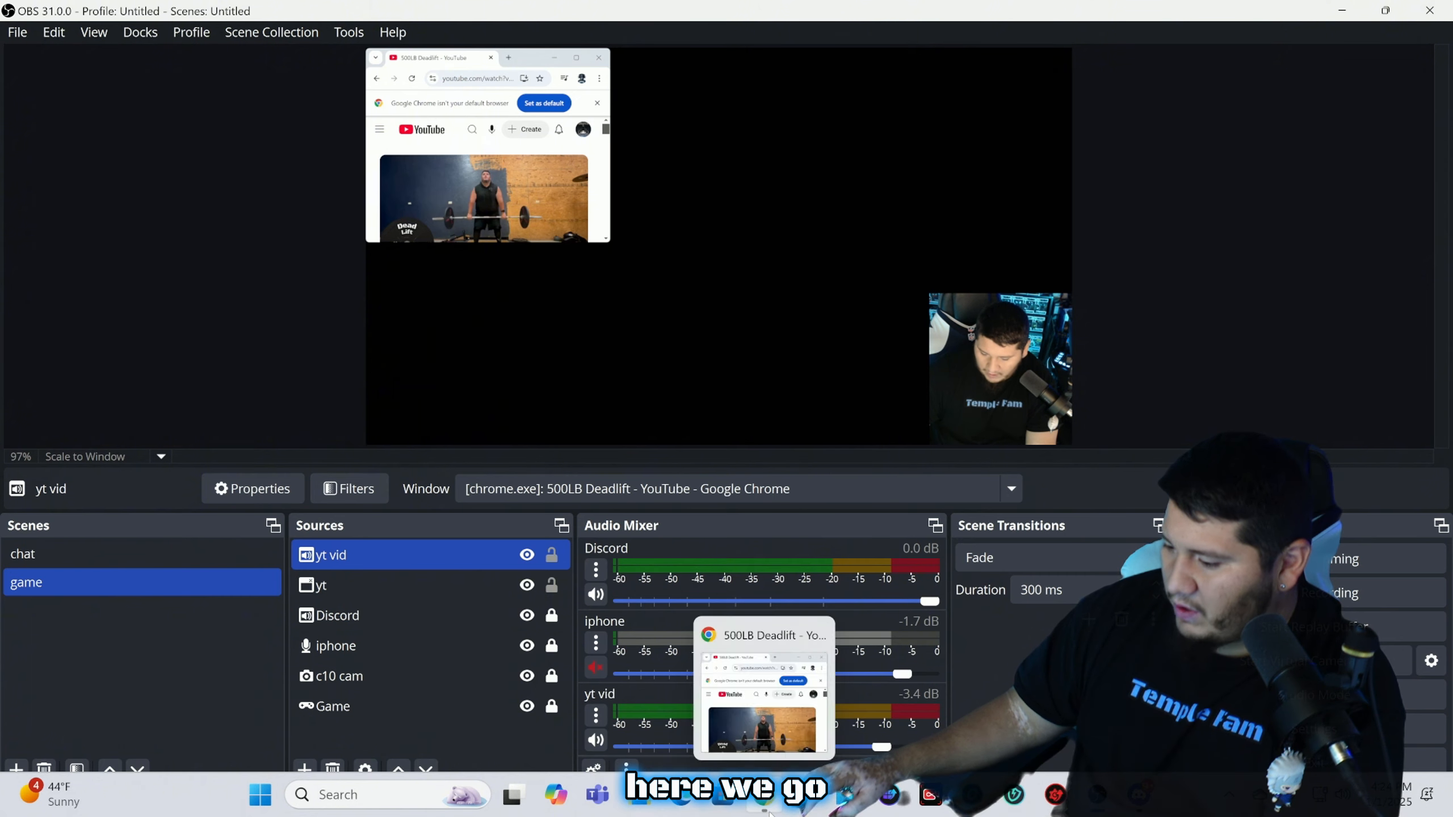
left_click(765, 795)
left_click(230, 411)
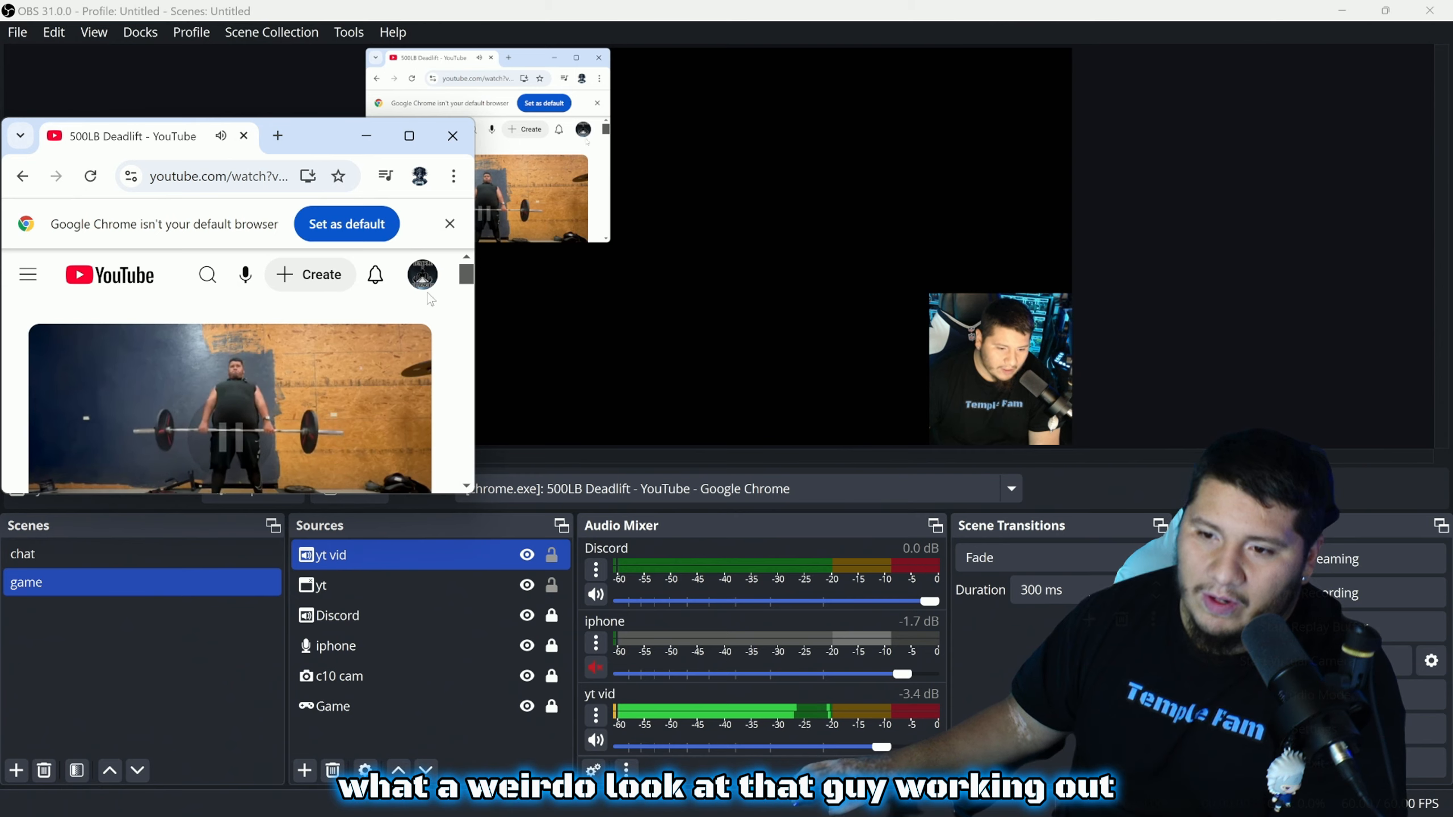
left_click(452, 135)
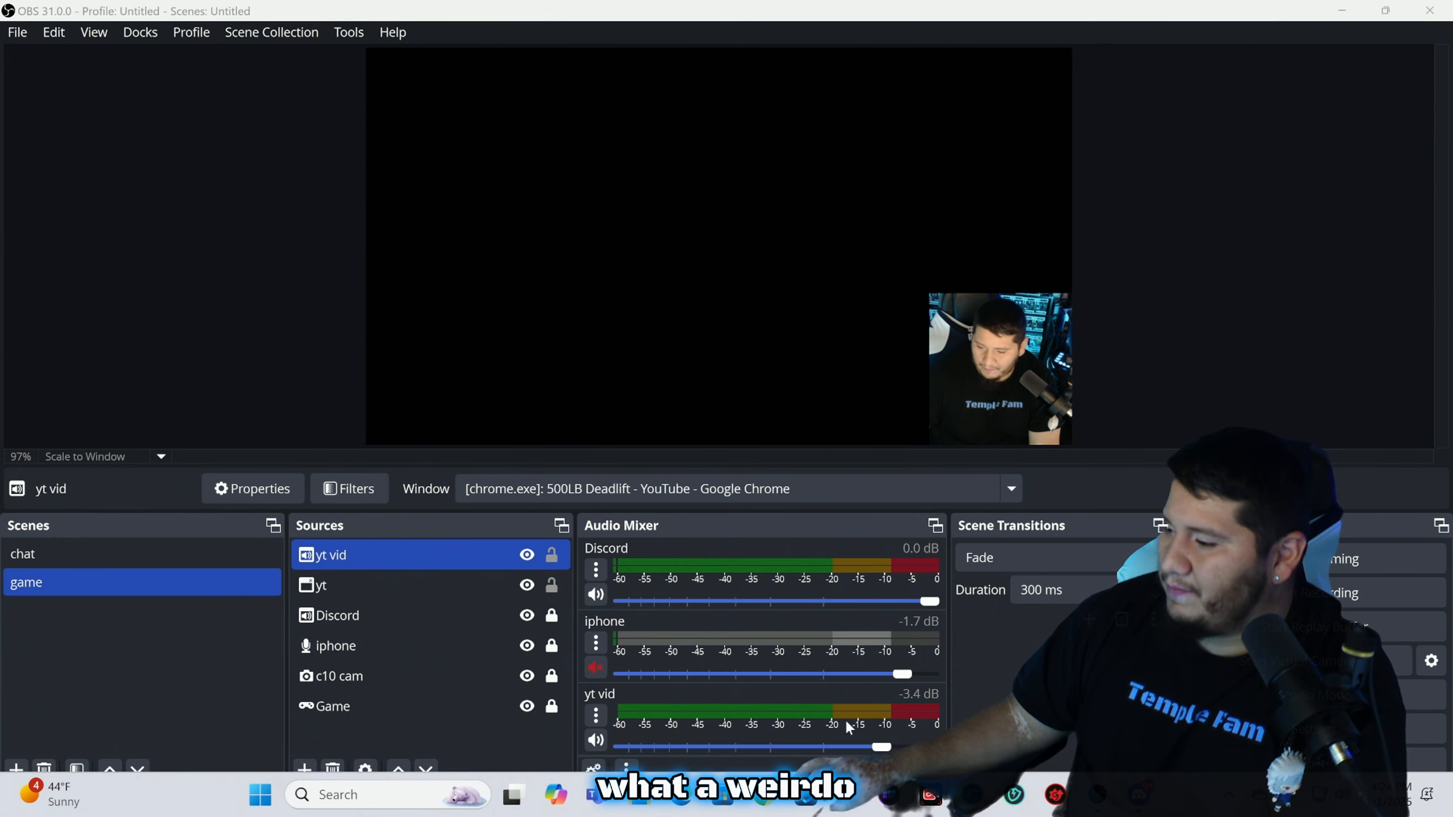
left_click(705, 320)
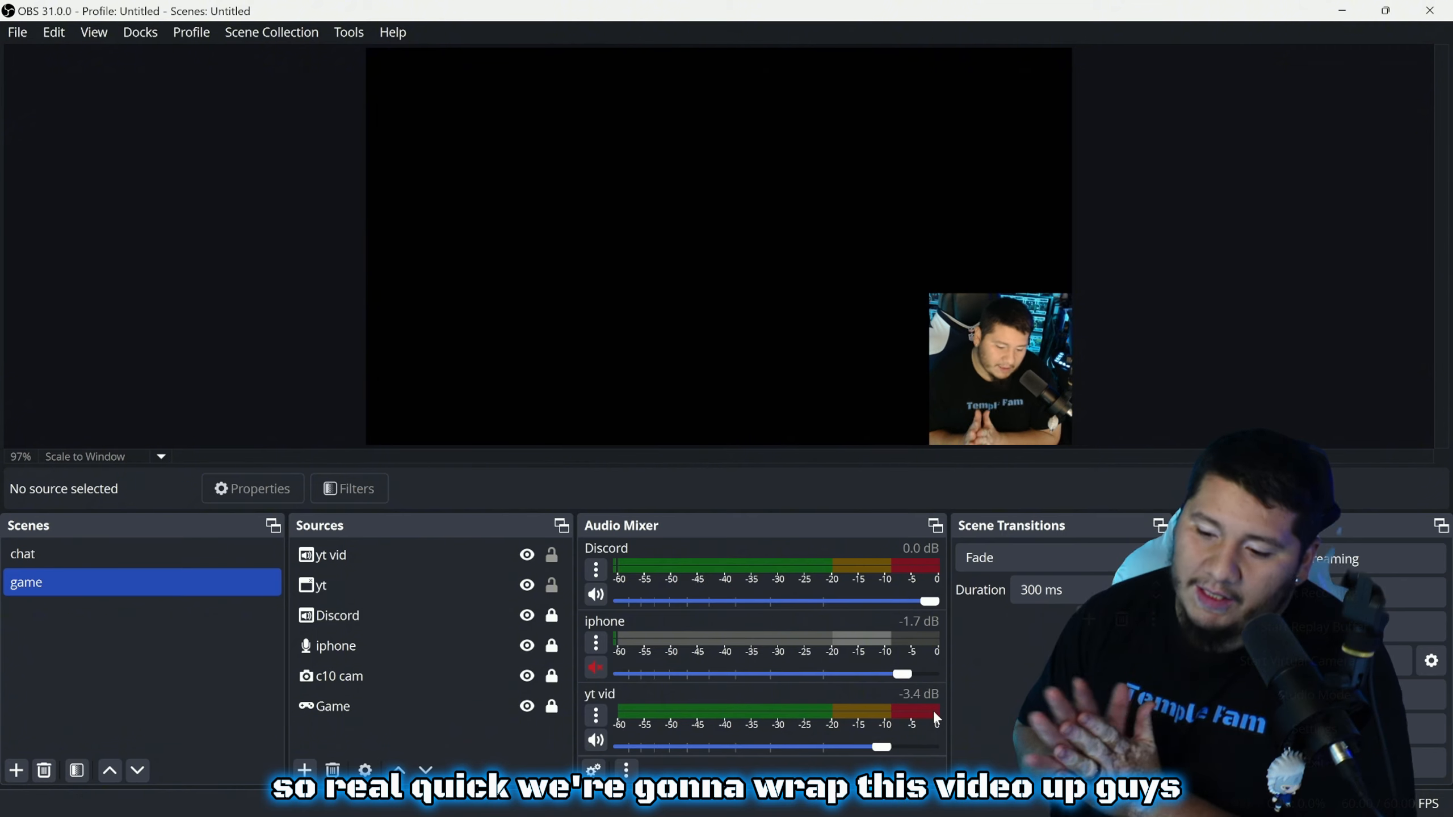
left_click(402, 706)
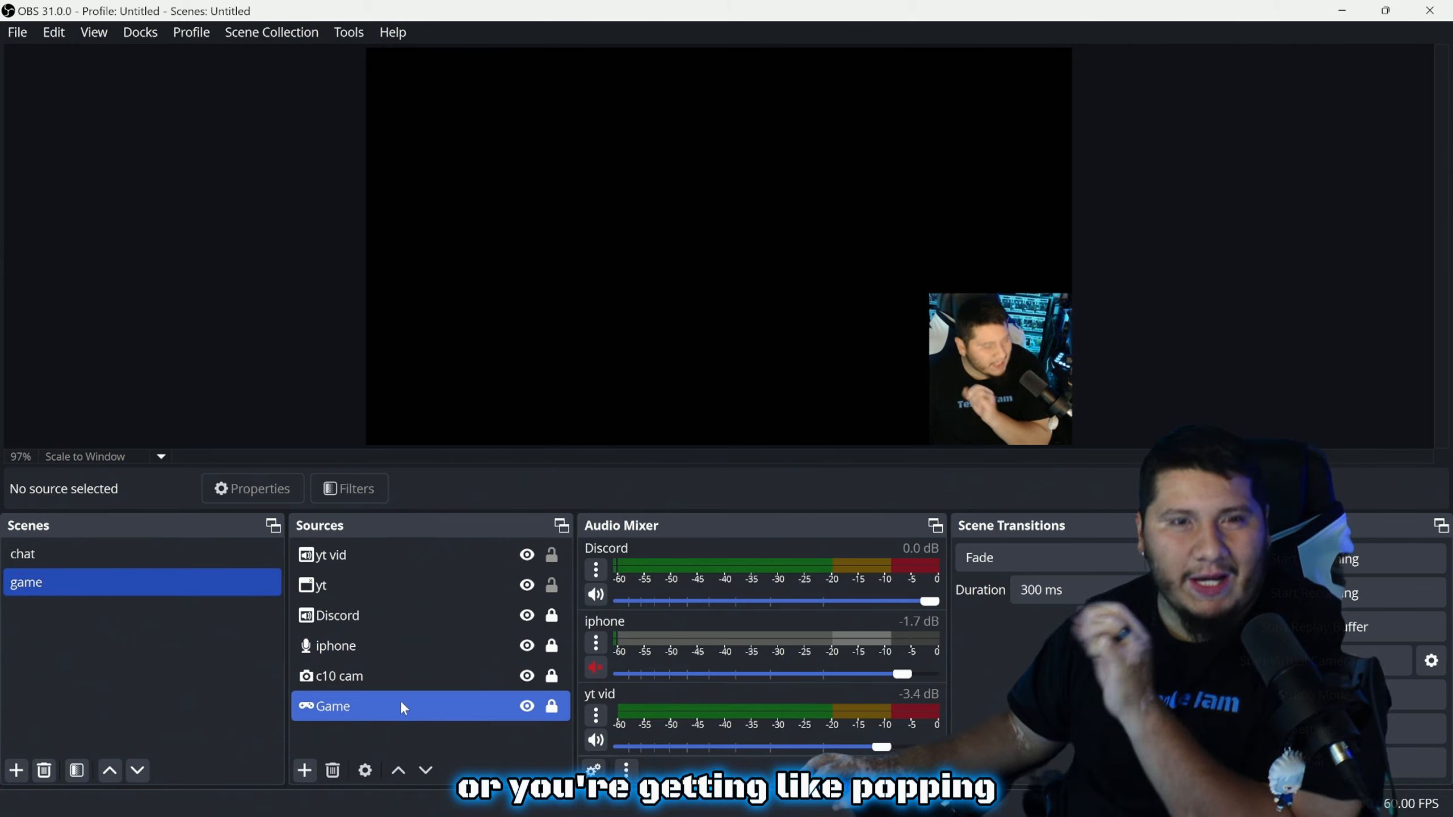
Enable Capture Audio (BETA) in the Game source's properties and confirm with OK
double_click(402, 705)
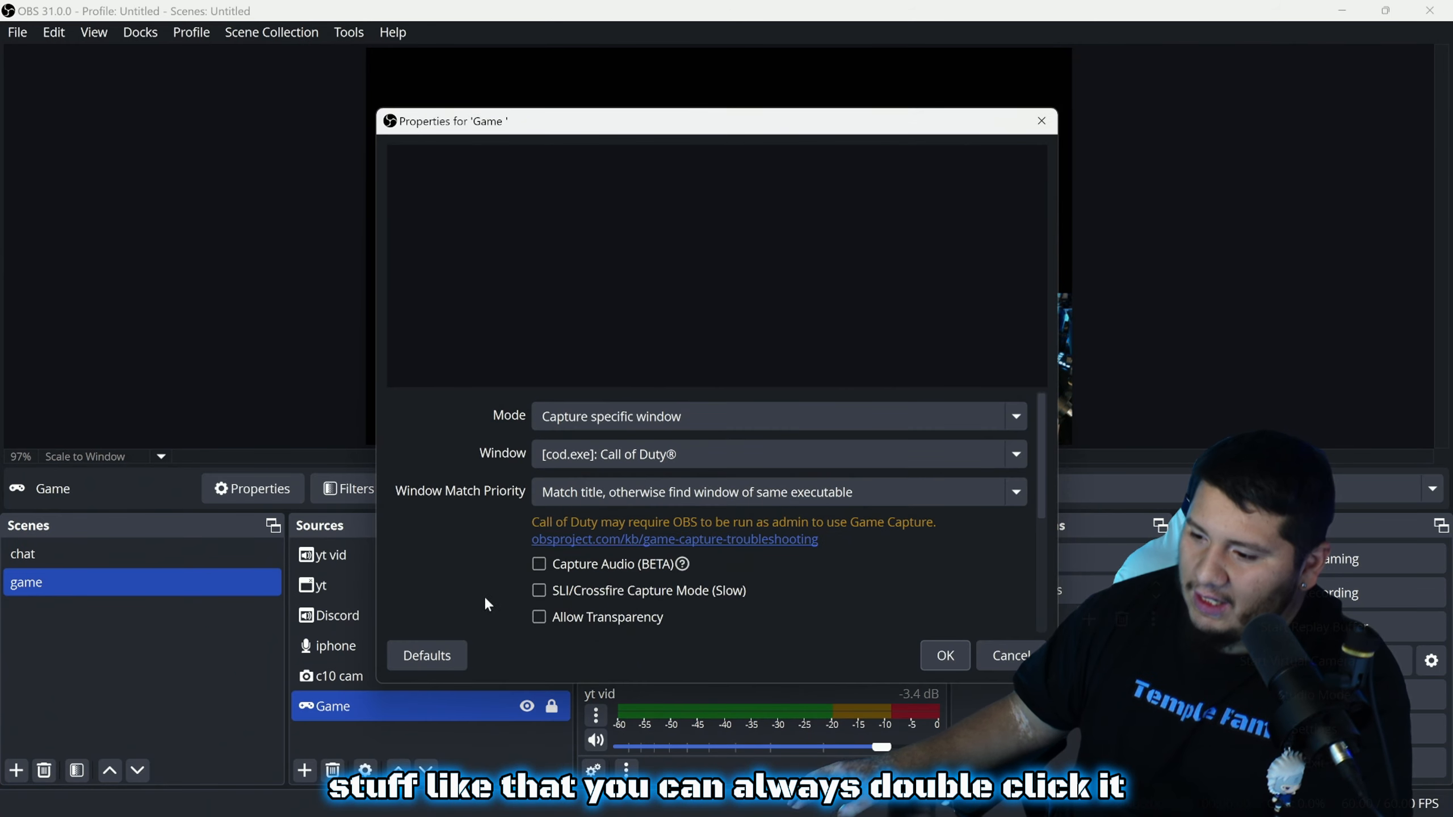
scroll(492, 596, "down", 3)
scroll(500, 591, "up", 3)
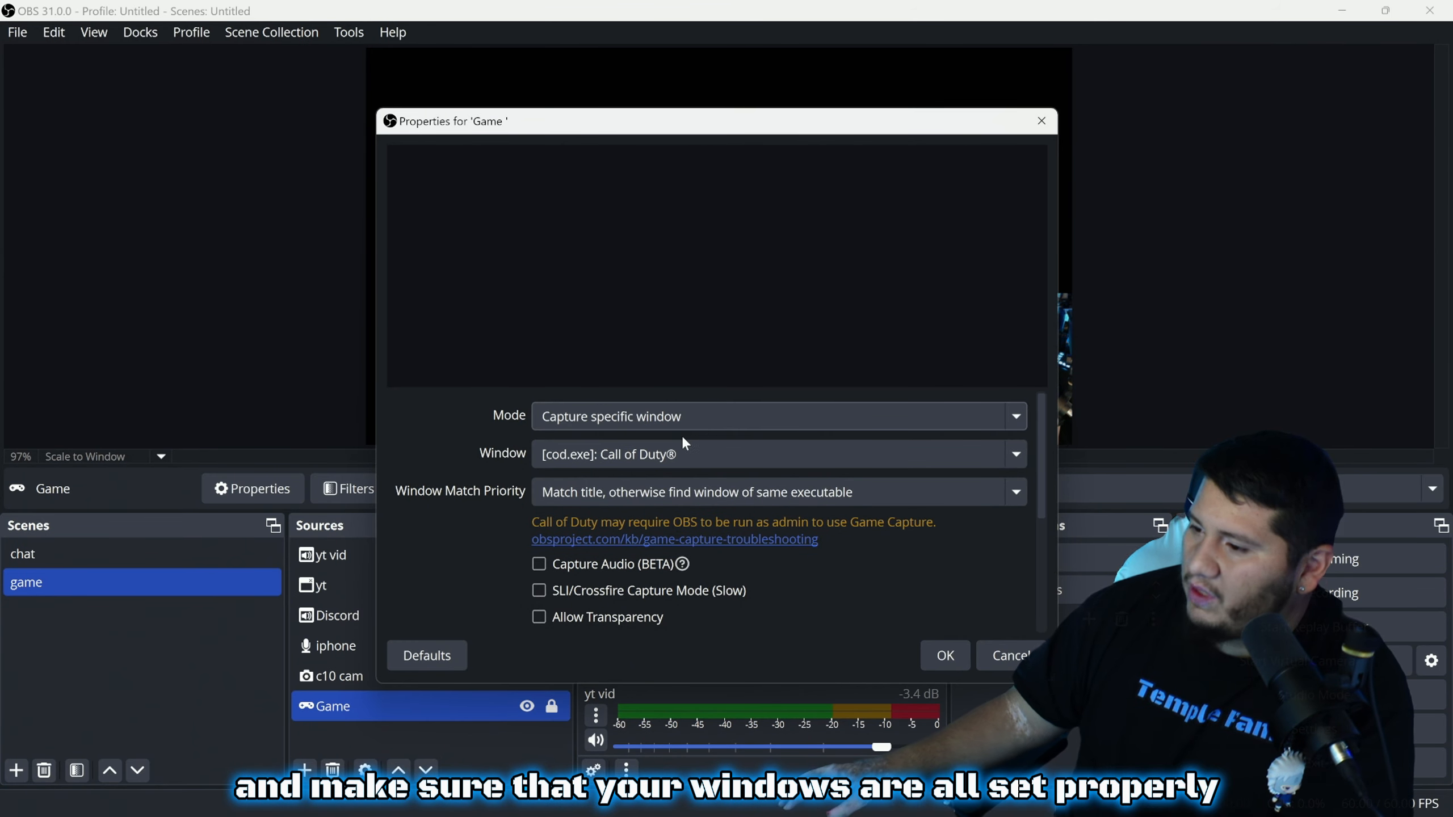
scroll(567, 547, "down", 3)
scroll(655, 552, "up", 2)
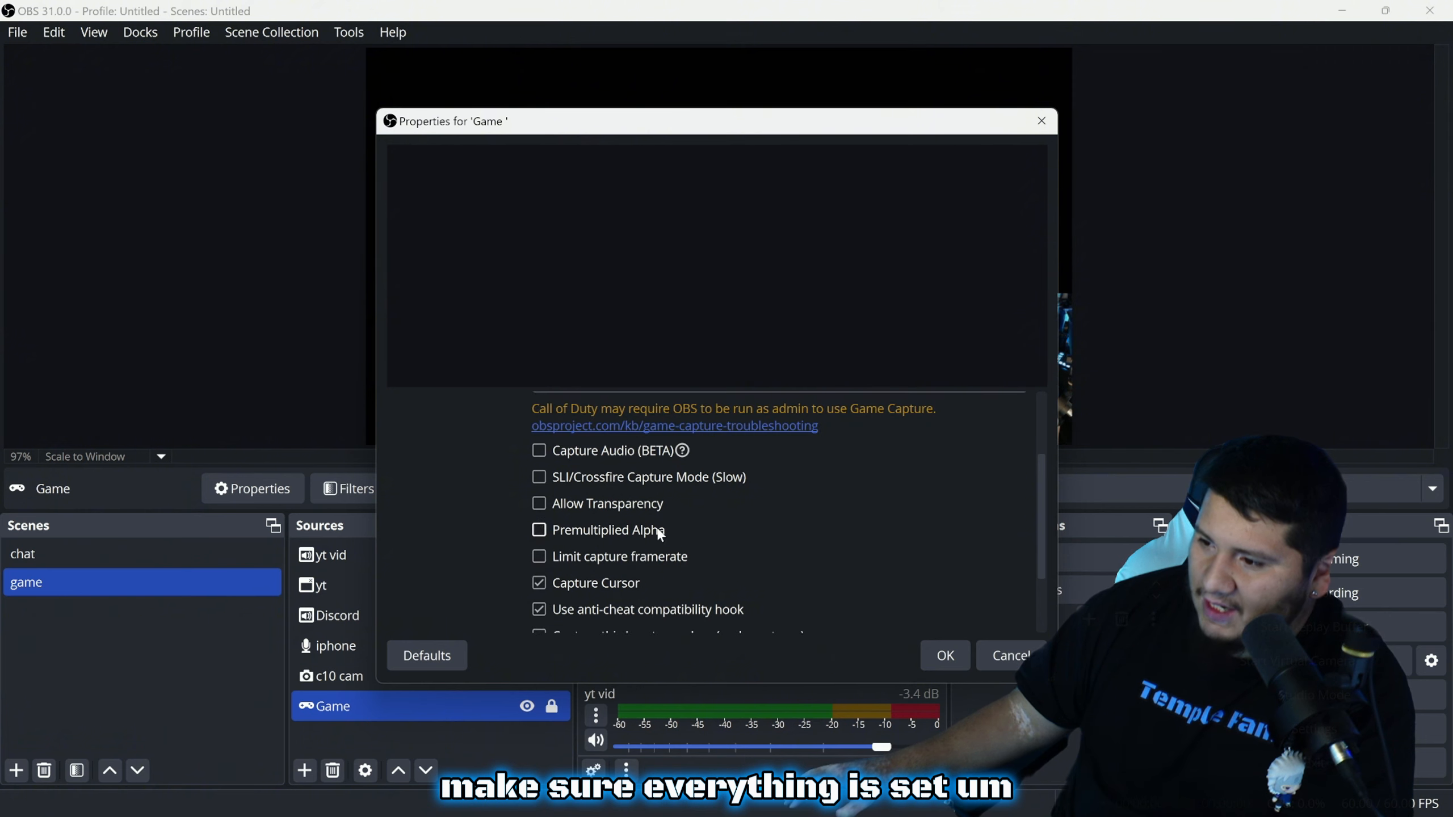
left_click(539, 451)
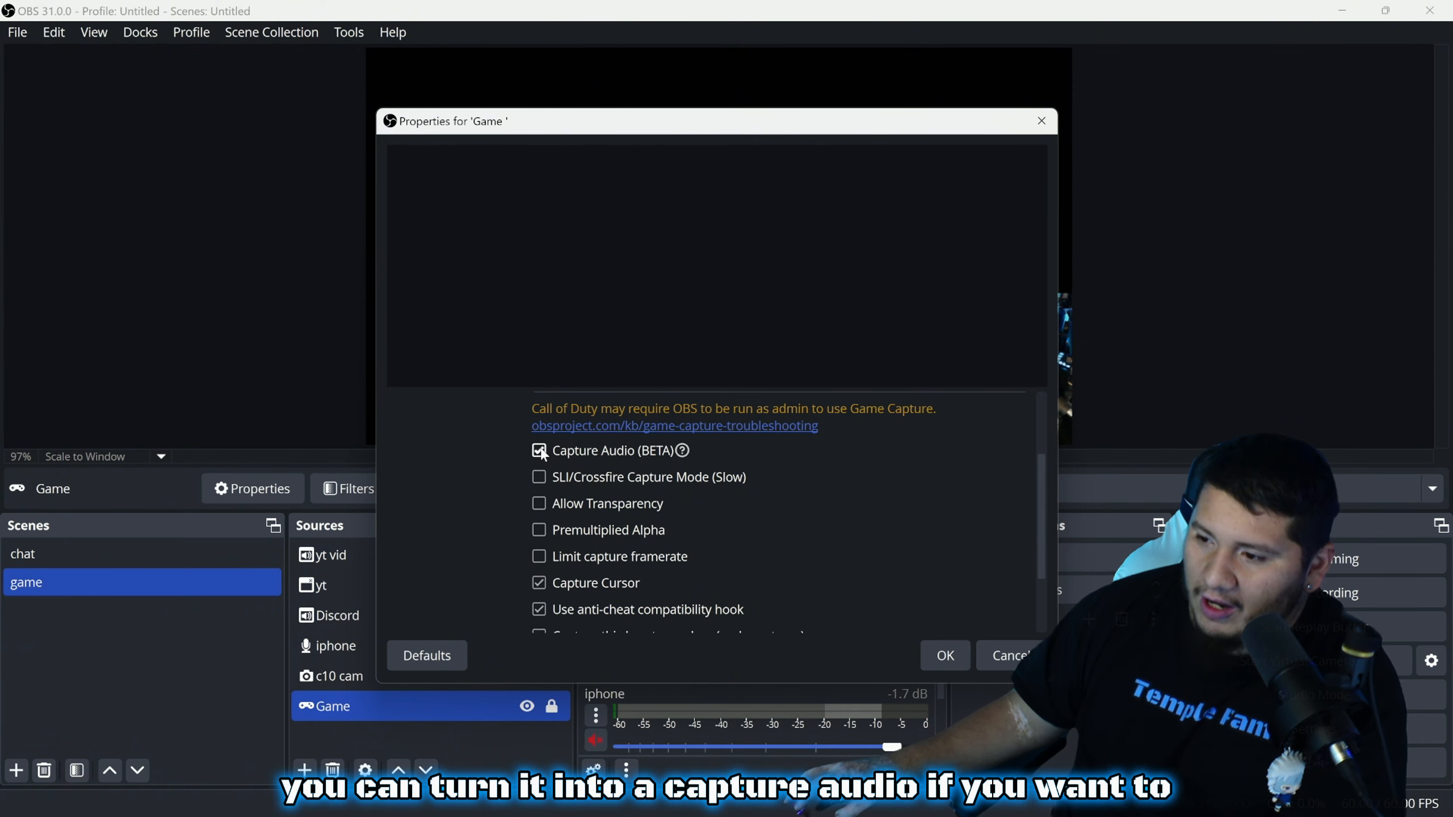
left_click(945, 655)
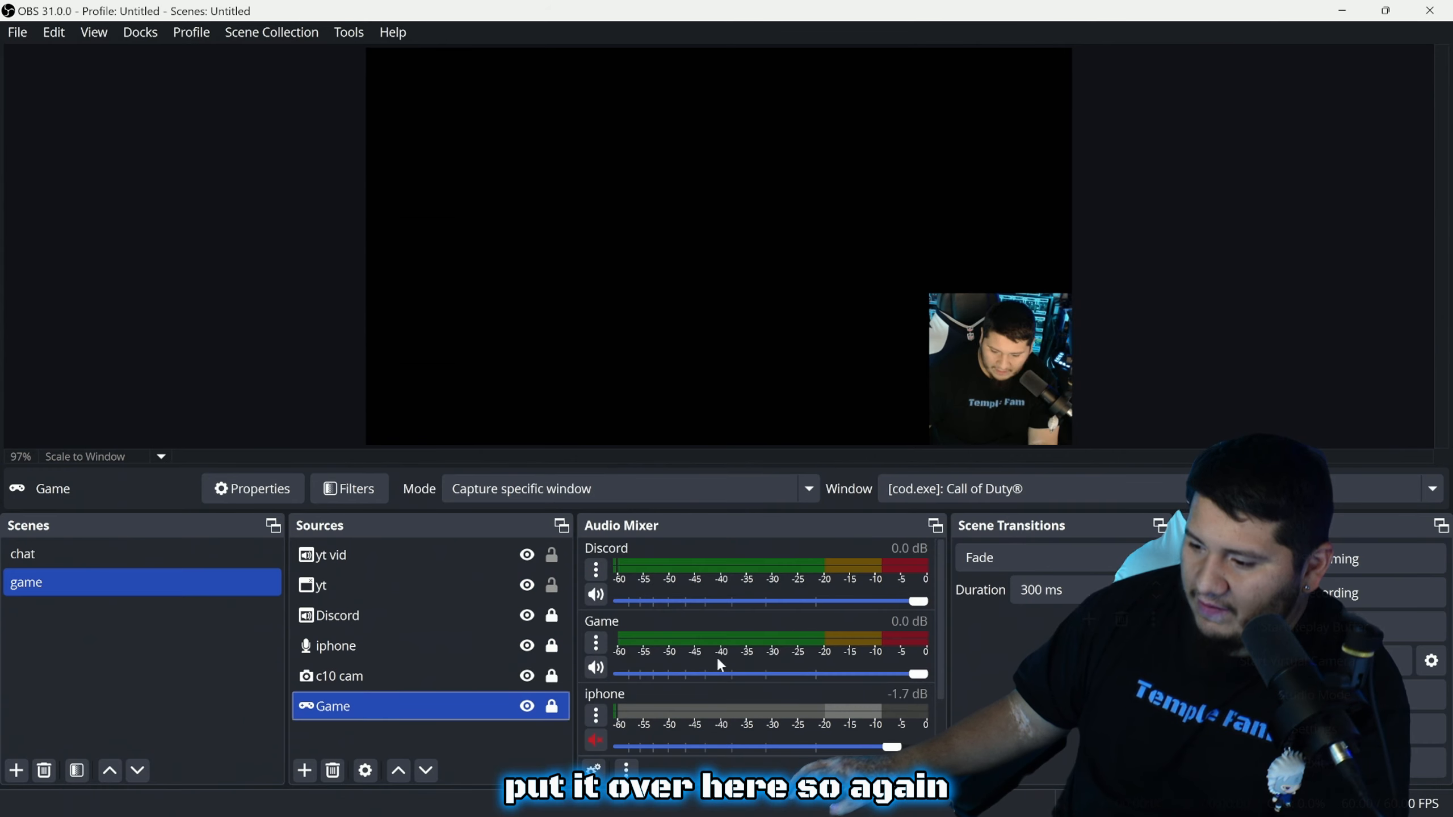
scroll(709, 653, "down", 2)
scroll(677, 681, "up", 2)
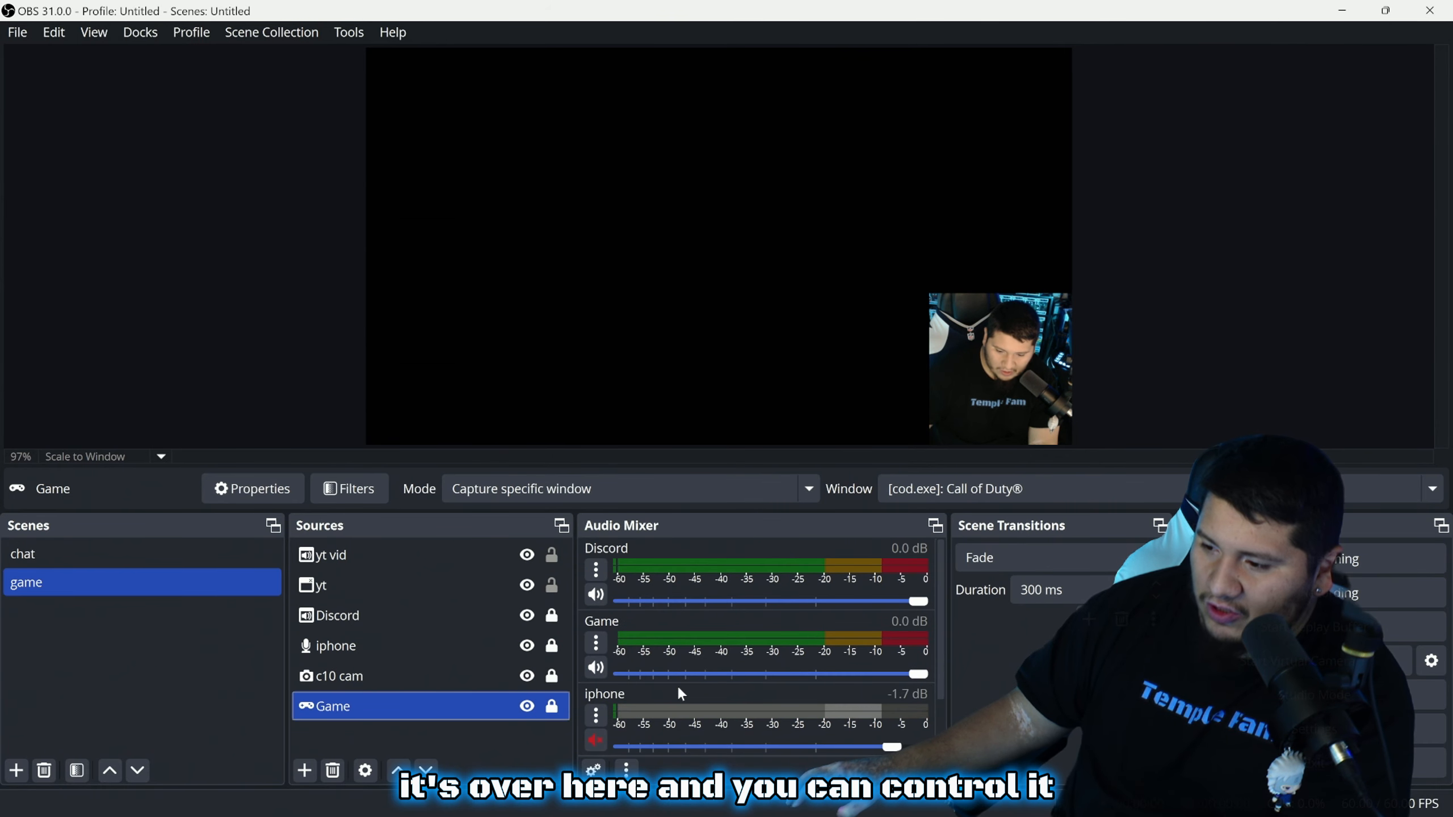
scroll(683, 642, "down", 2)
scroll(640, 612, "up", 2)
scroll(626, 624, "down", 2)
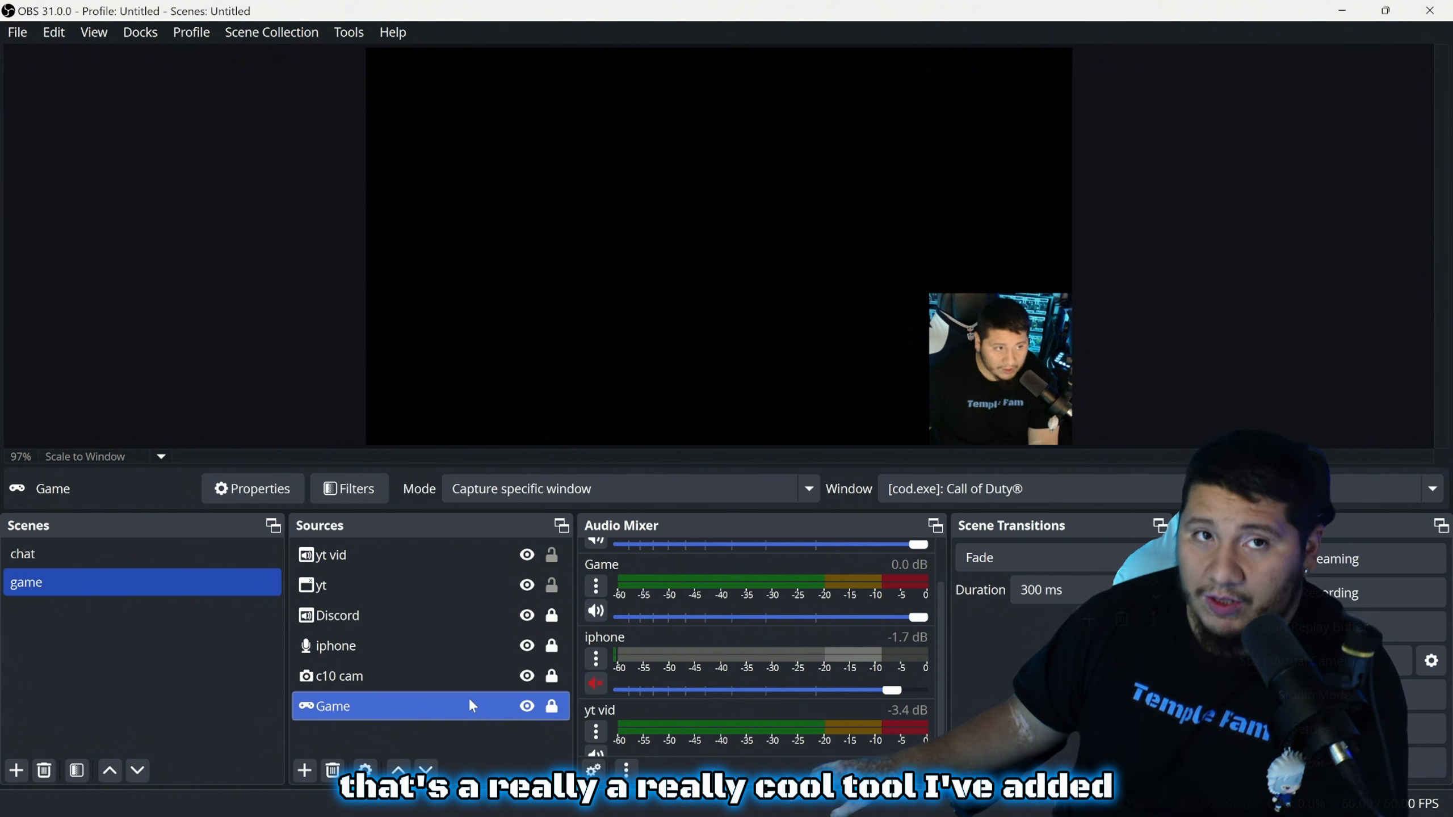
Set the iphone source's Device to Jack Mic (Realtek(R) Audio) and confirm the properties
left_click(367, 653, "ctrl")
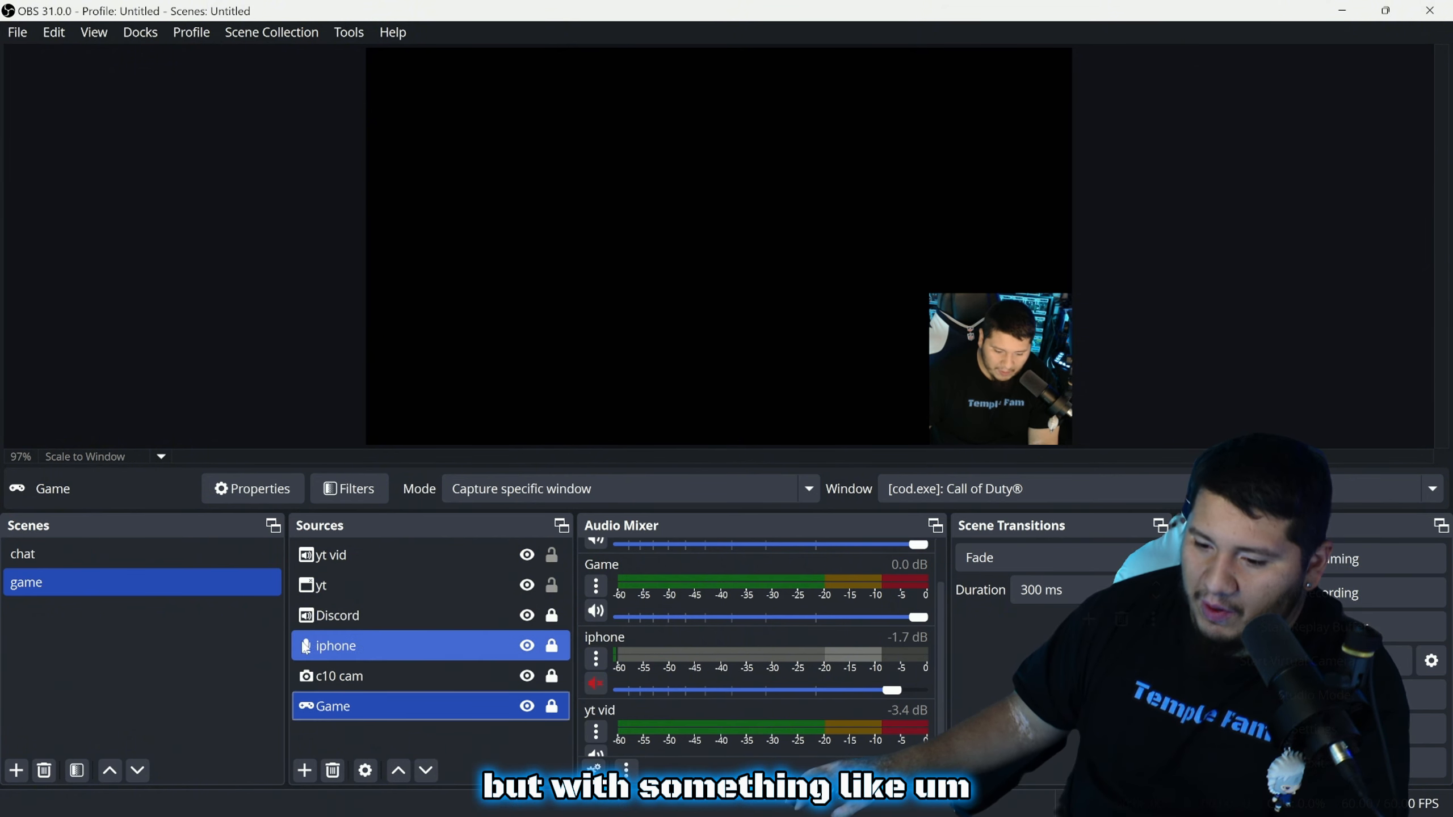
double_click(359, 645)
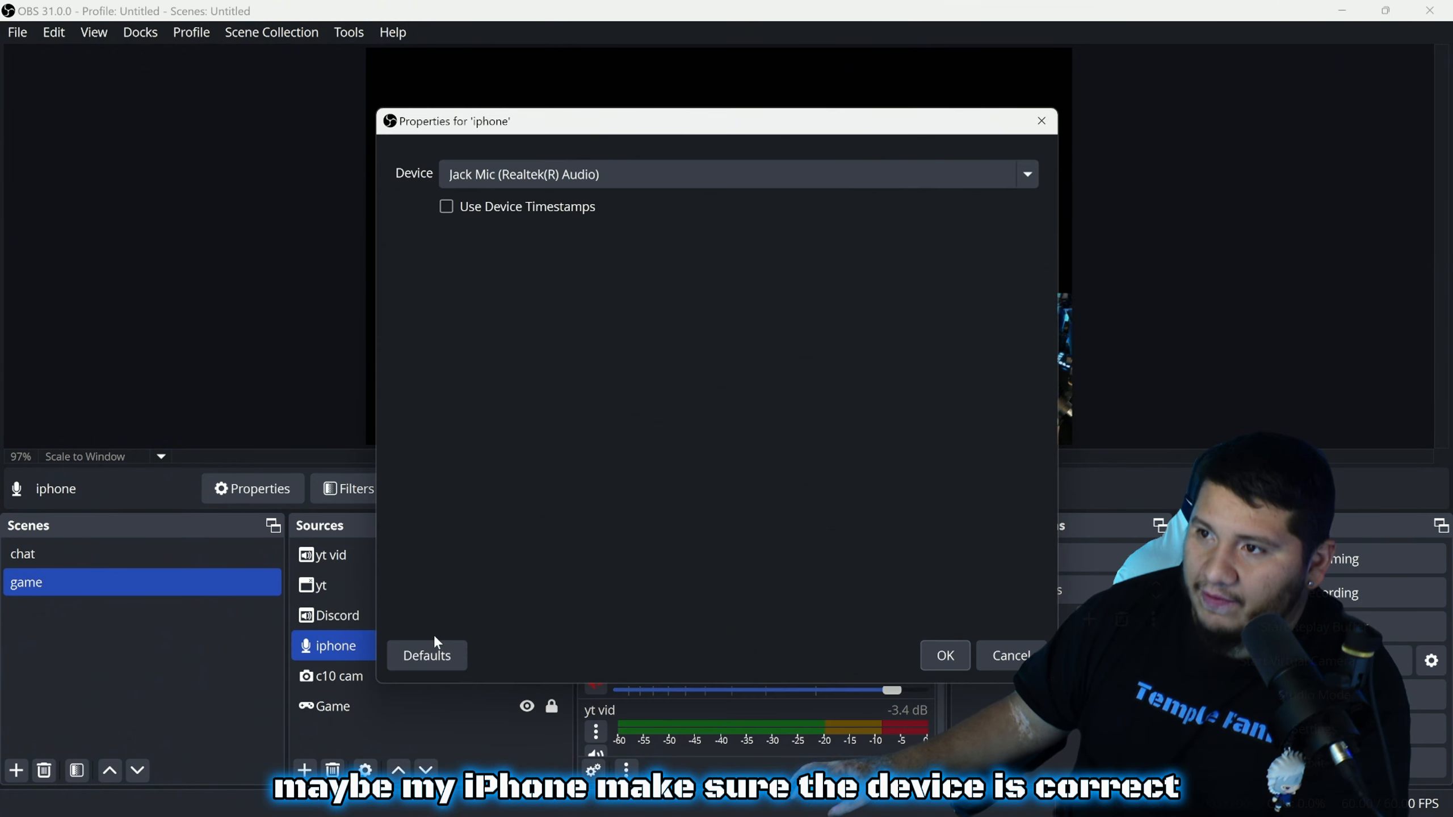
left_click(514, 185)
left_click(513, 195)
left_click(495, 173)
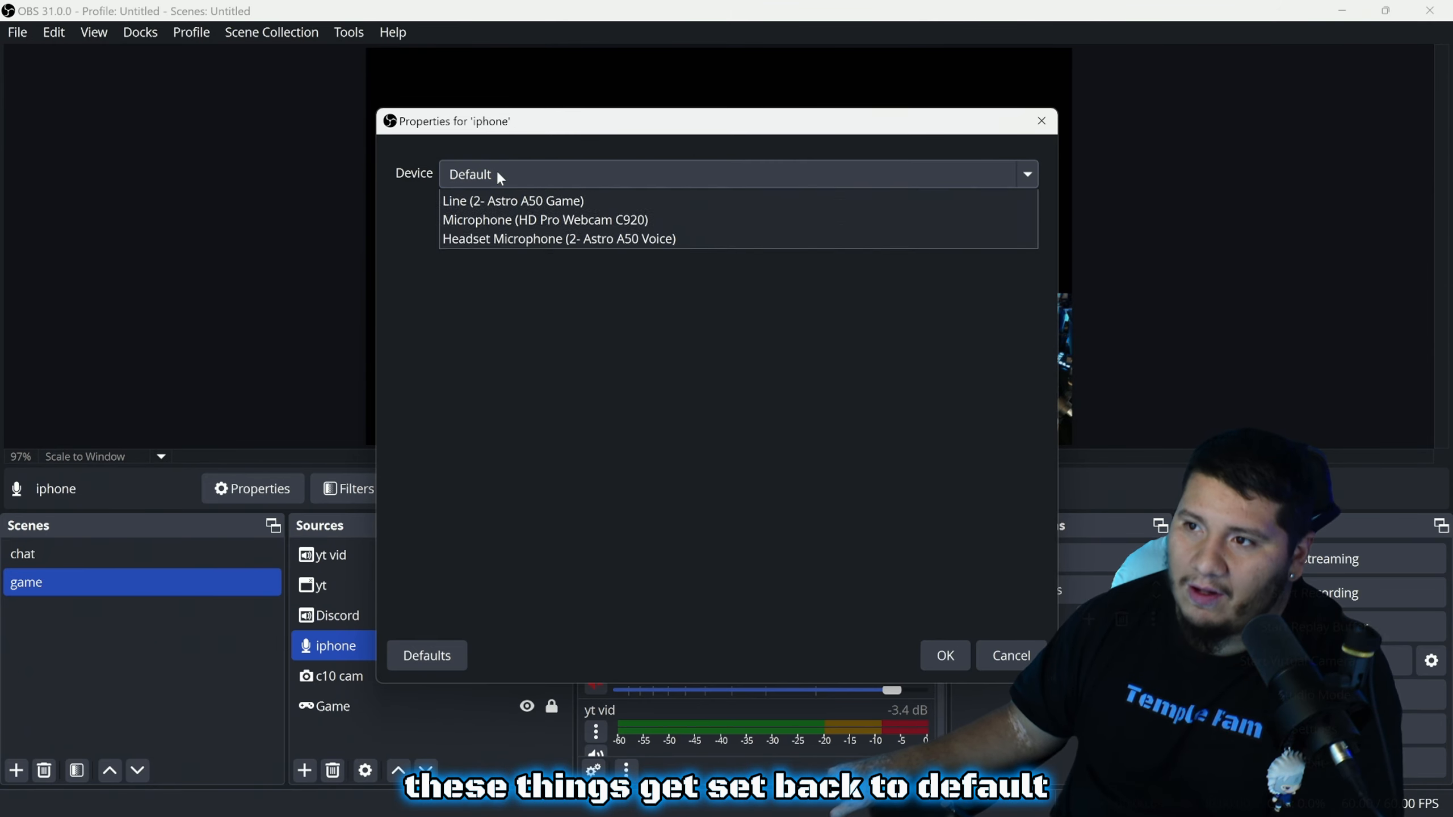
left_click(484, 236)
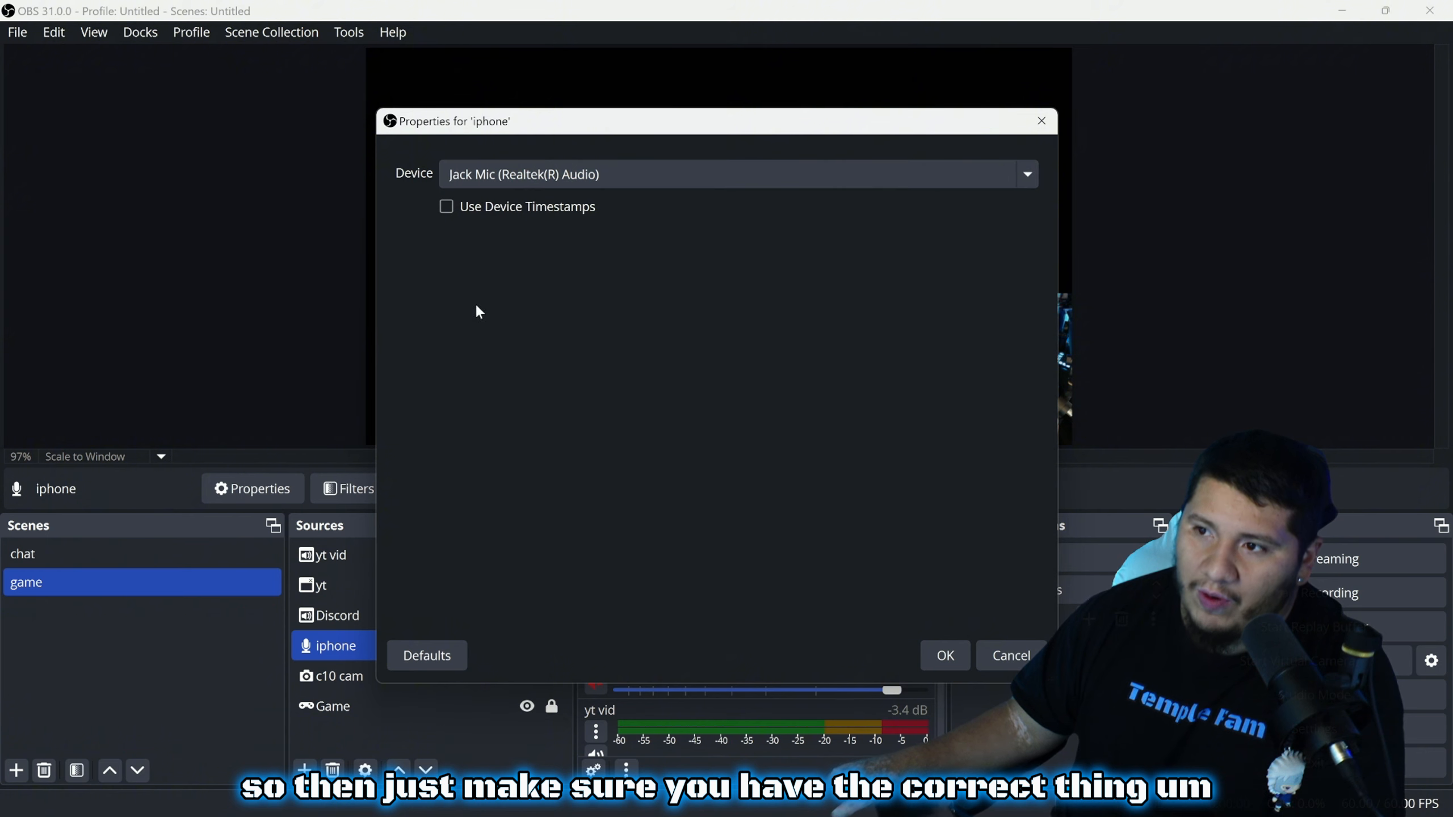
left_click(945, 657)
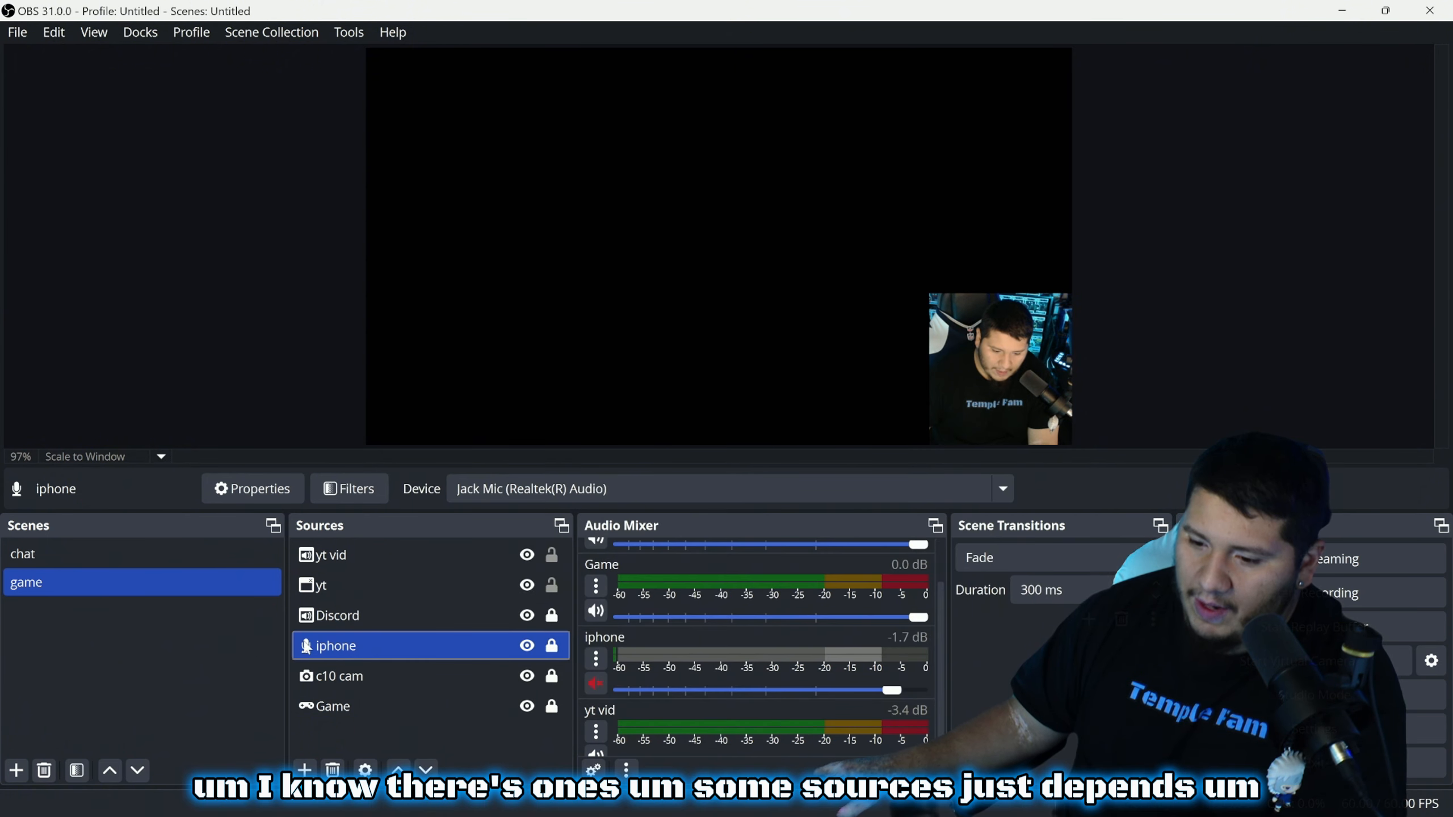
left_click(411, 677, "ctrl")
Open the yt vid source's properties and close them without changes
left_click(369, 665, "ctrl")
left_click(352, 555, "ctrl")
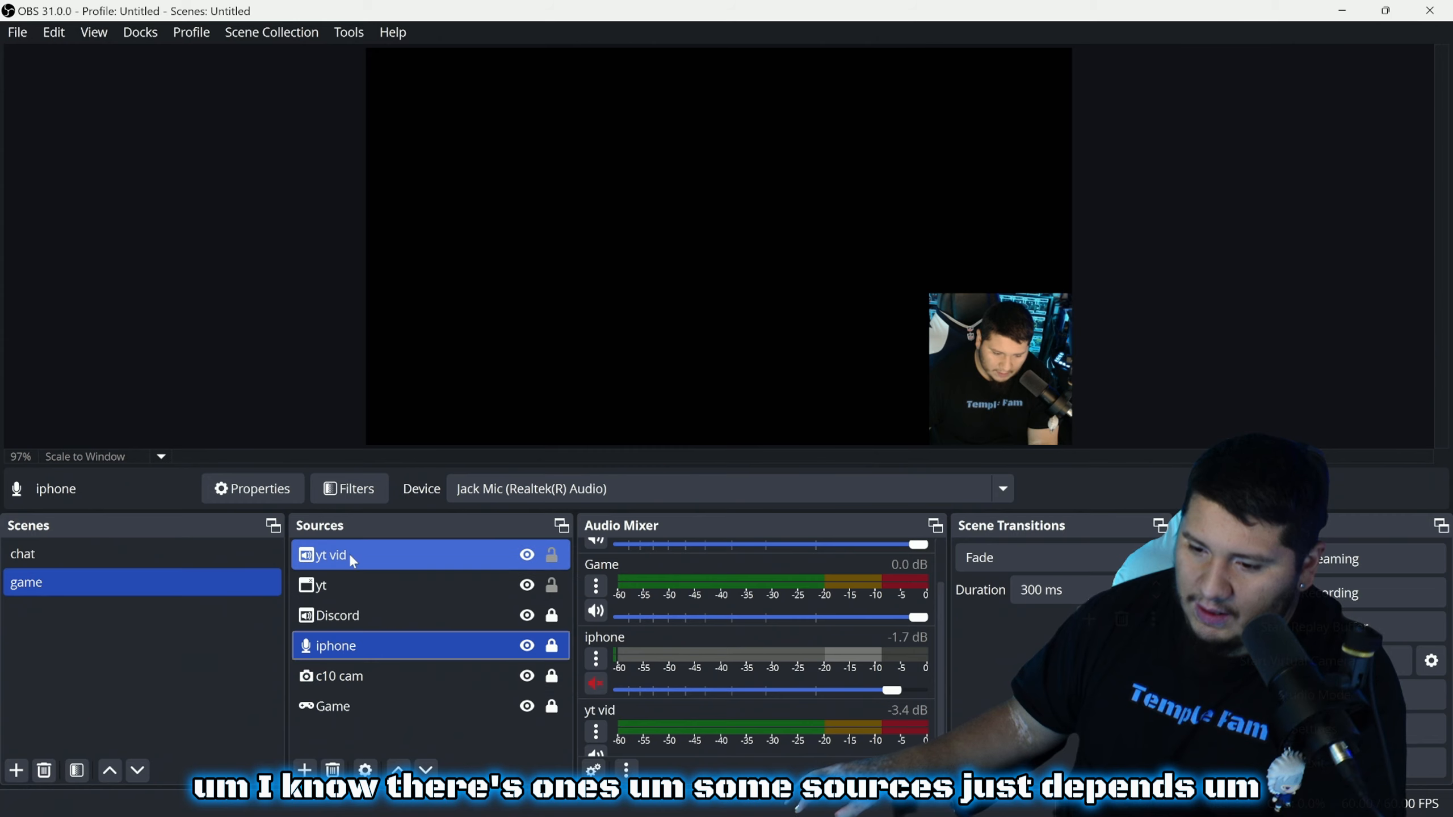
double_click(351, 556)
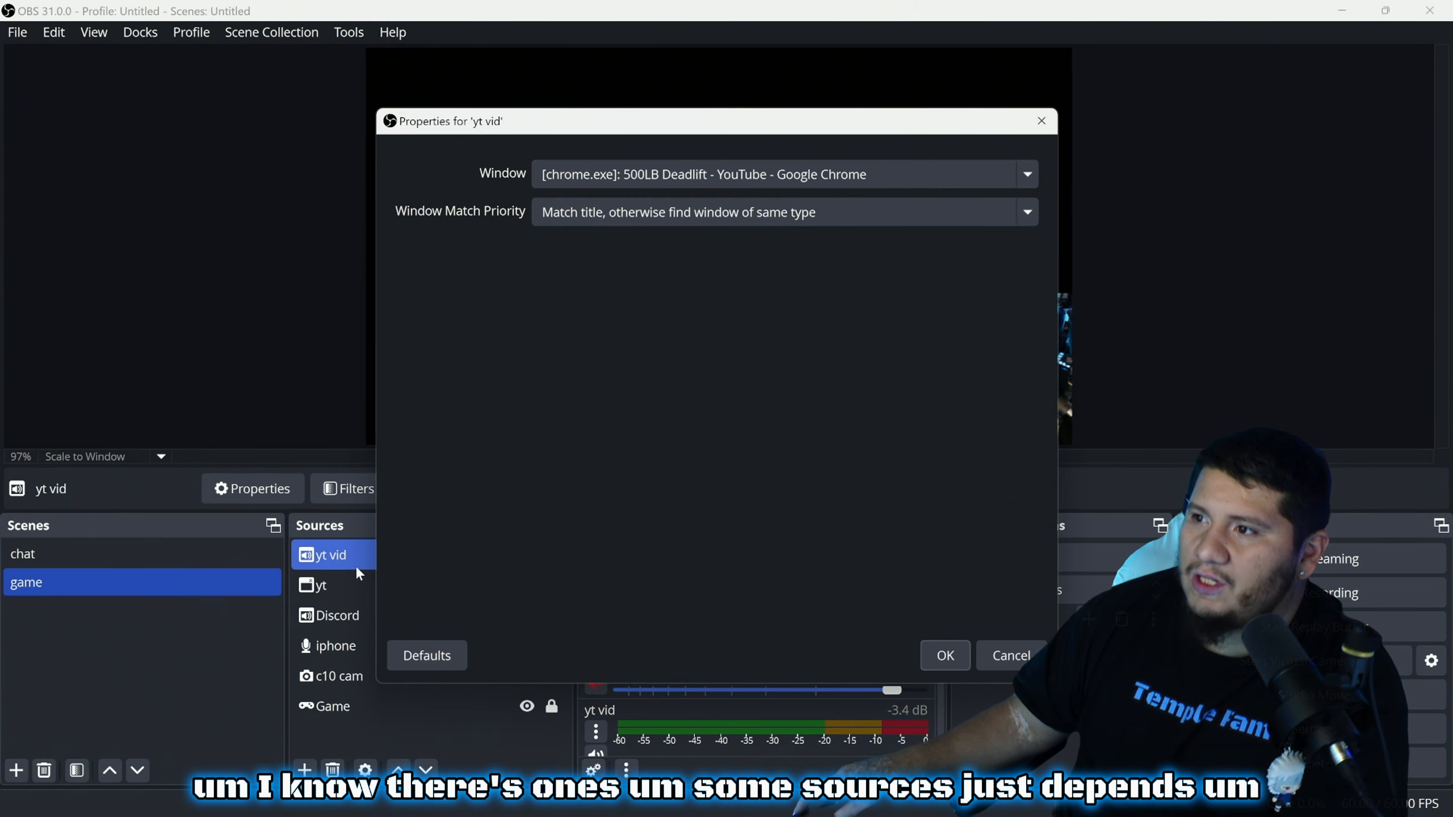
left_click(944, 656)
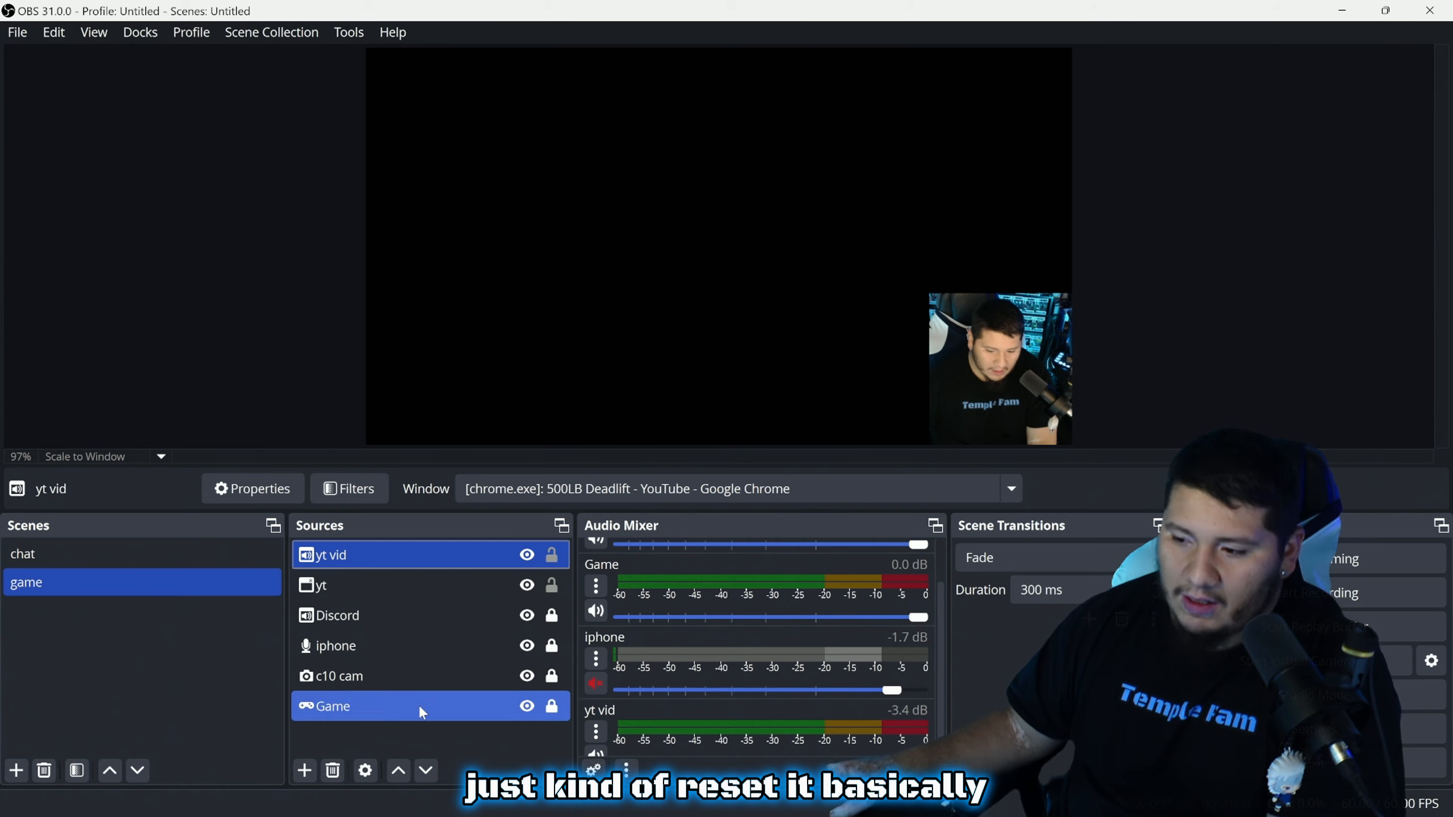
Toggle the Game source's visibility off and back on, then deselect it
left_click(526, 707)
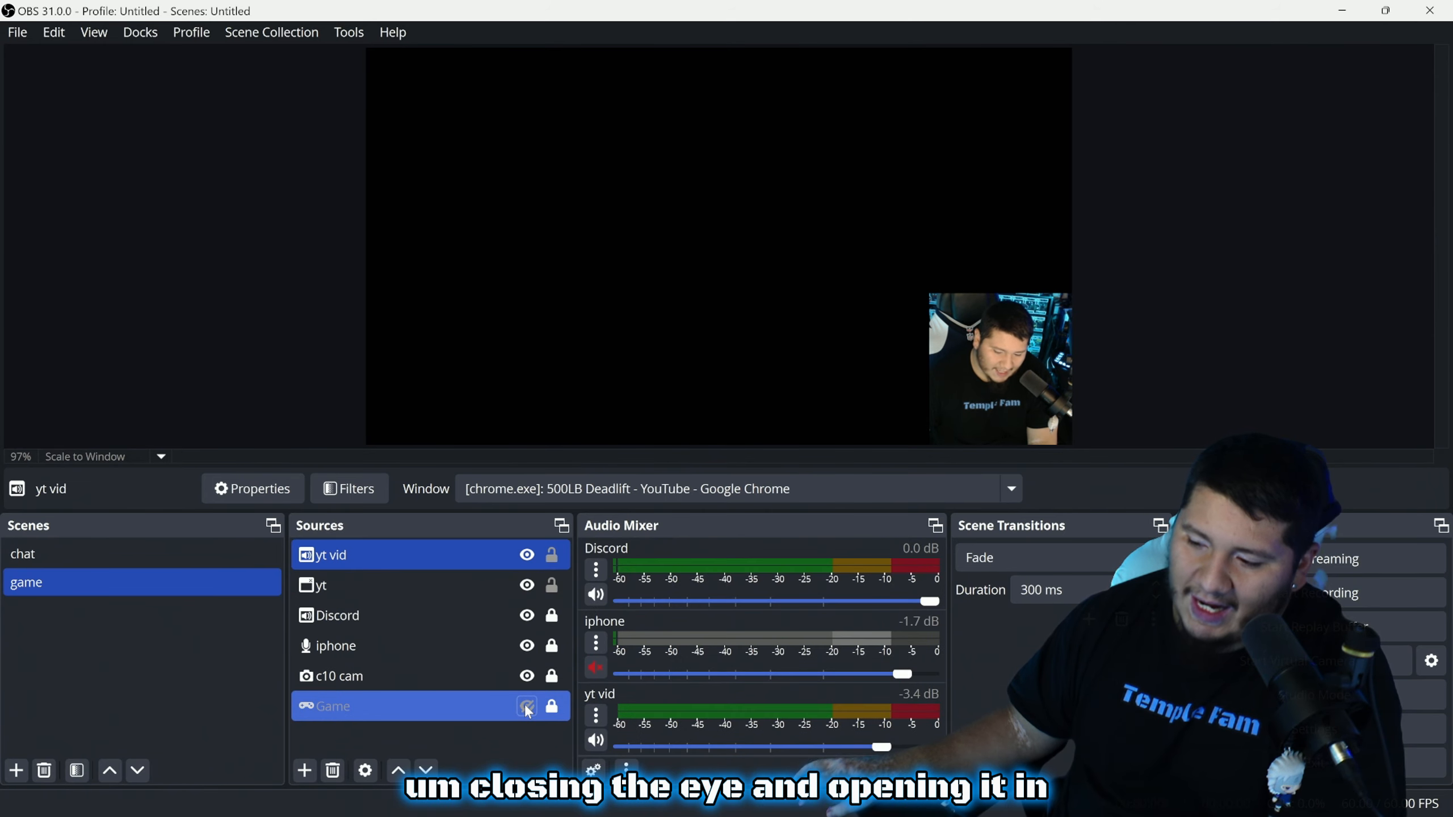
left_click(526, 707)
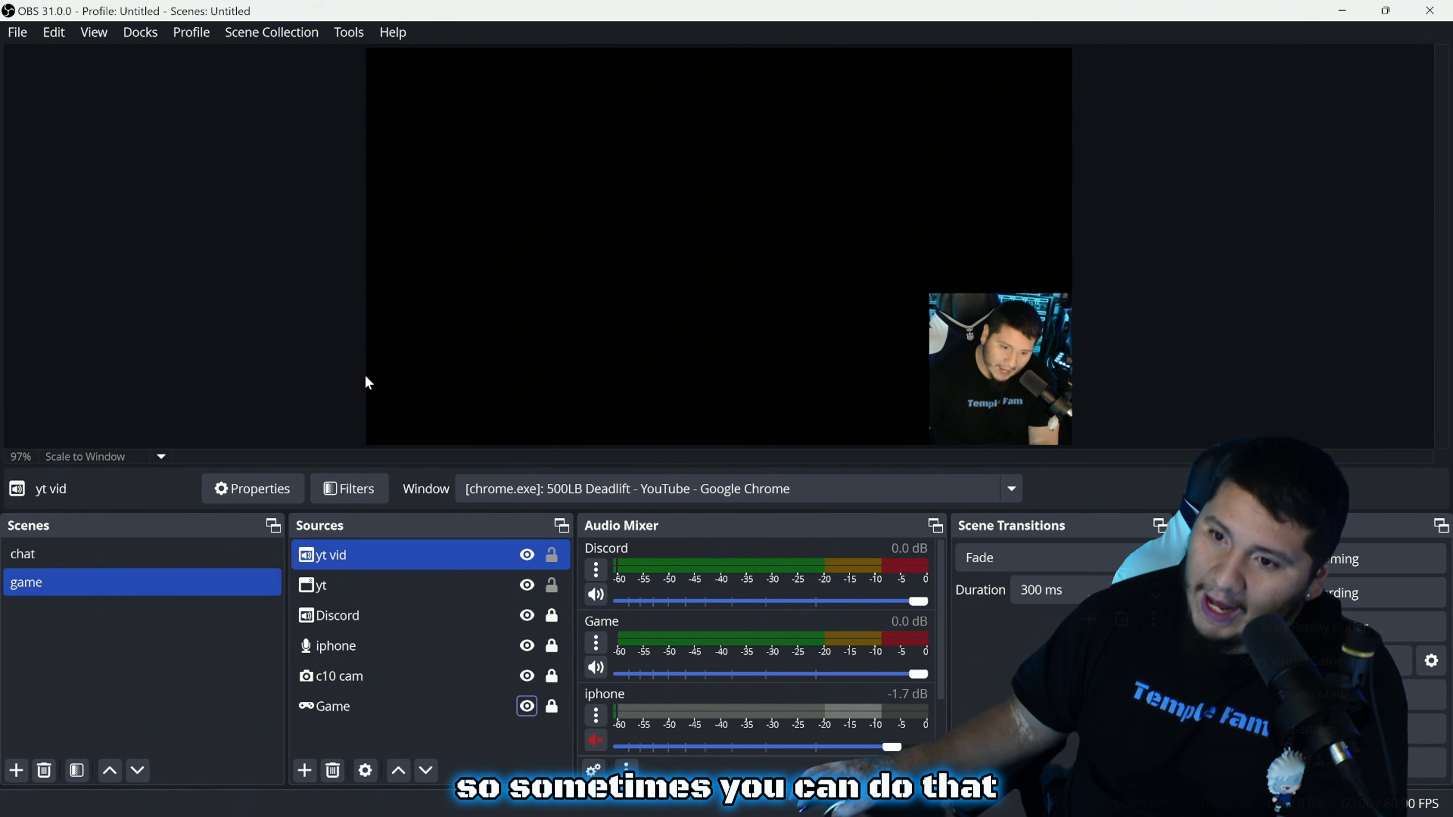
left_click(335, 308)
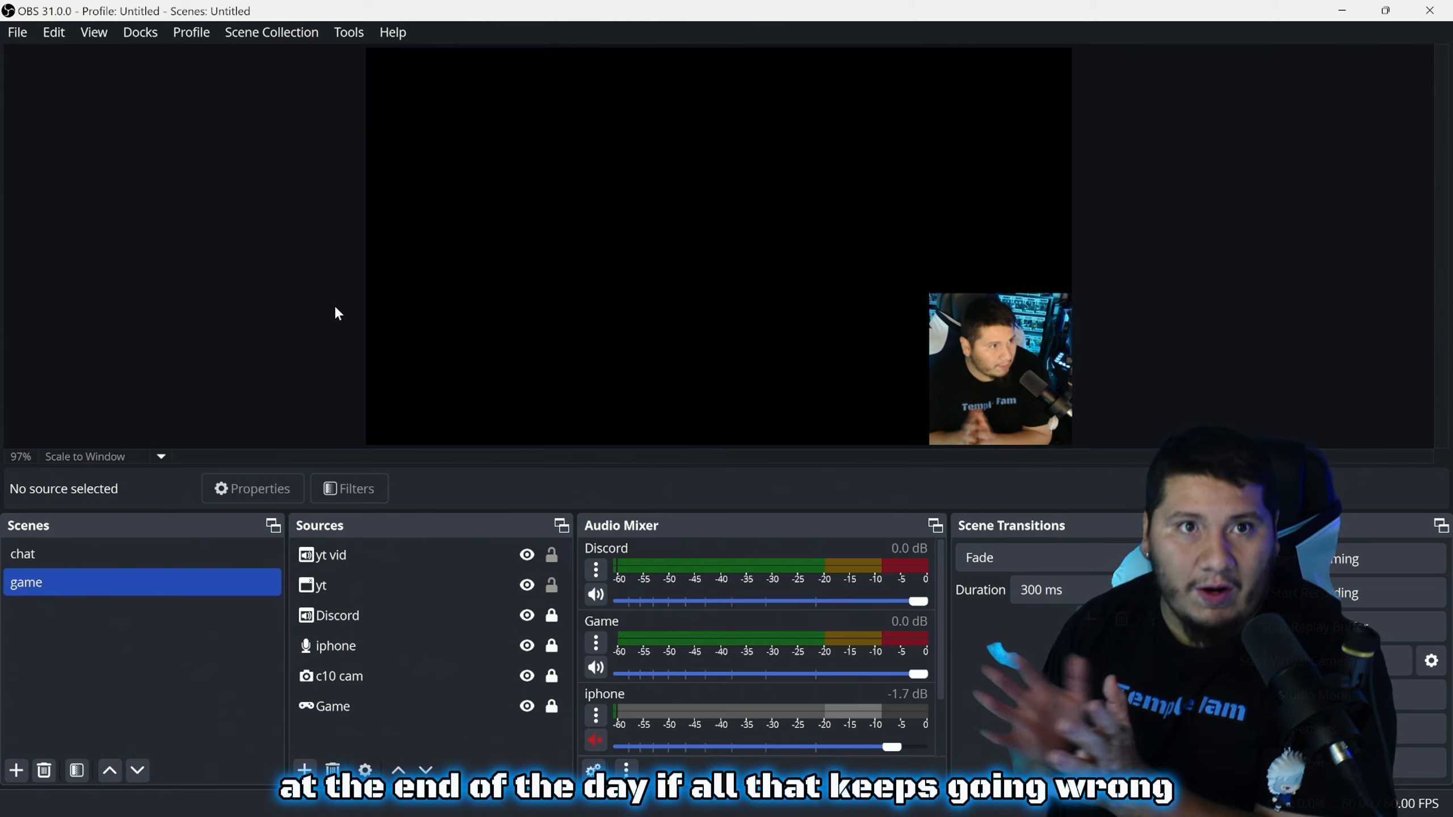